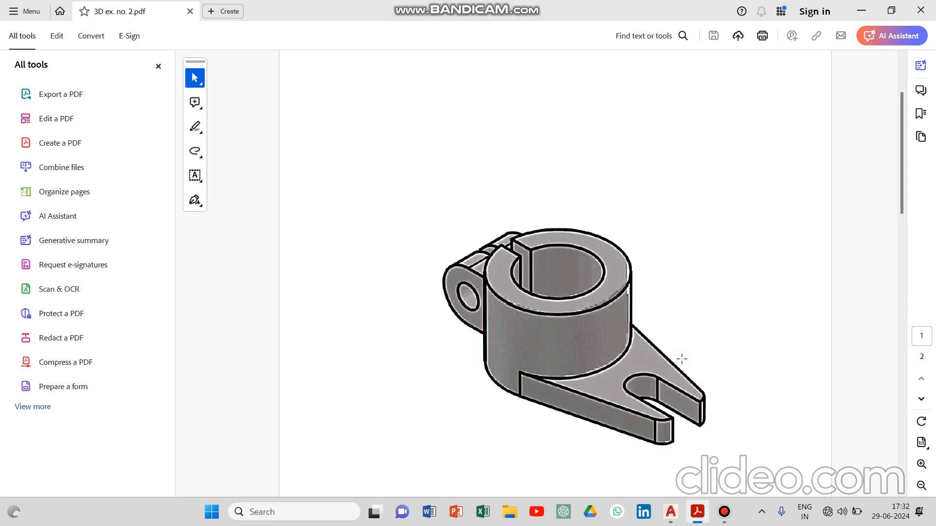
Step: Examine the dimensioned views of the bracket on page 2 of the PDF, and switch to AutoCAD
scroll(681, 359, down, 20)
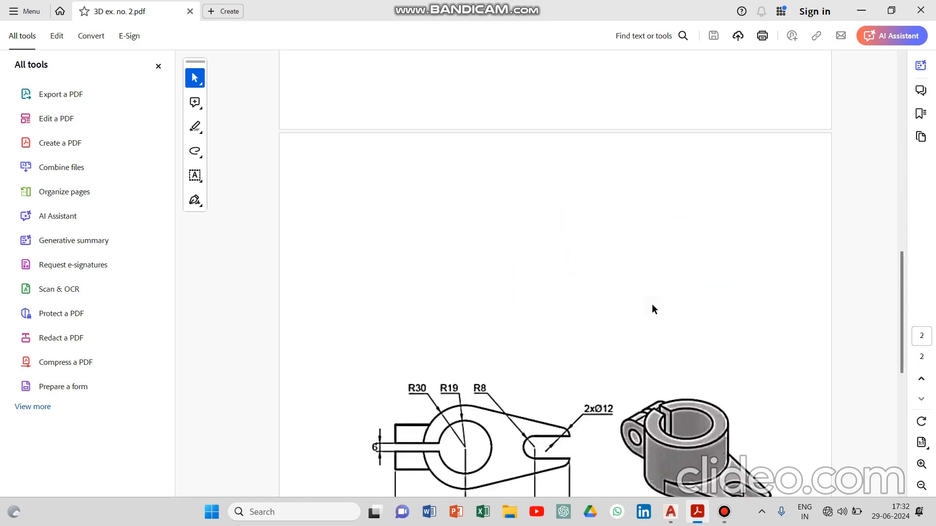
scroll(660, 310, down, 4)
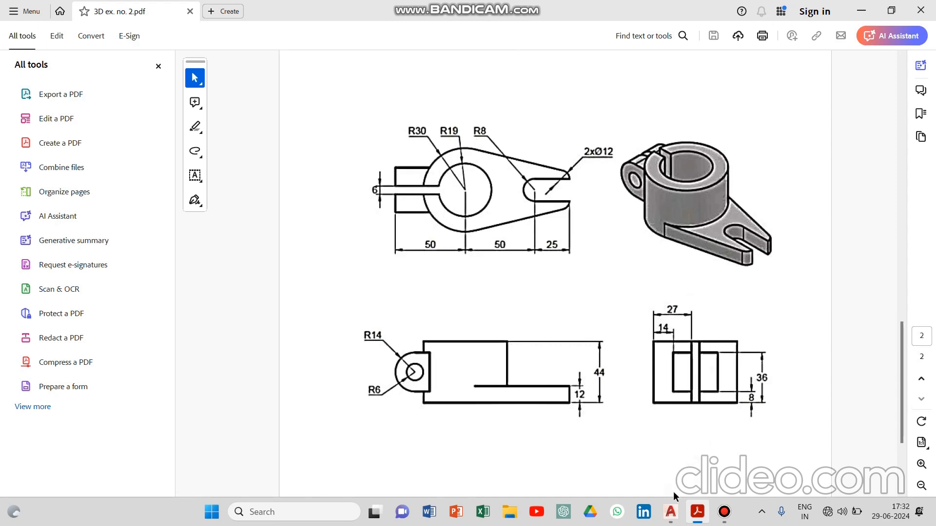
click(668, 508)
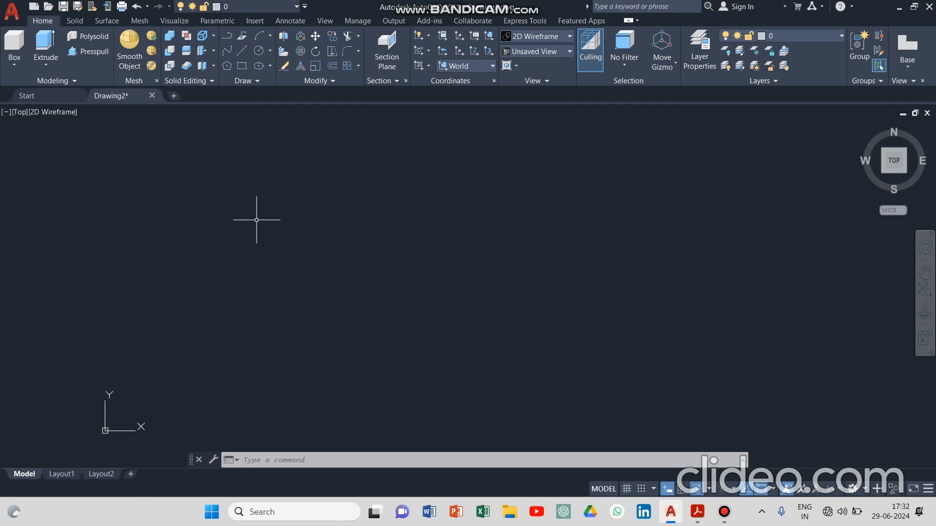
Step: Save the empty drawing in the Documents folder under the file name ex.no2
key(ctrl+s)
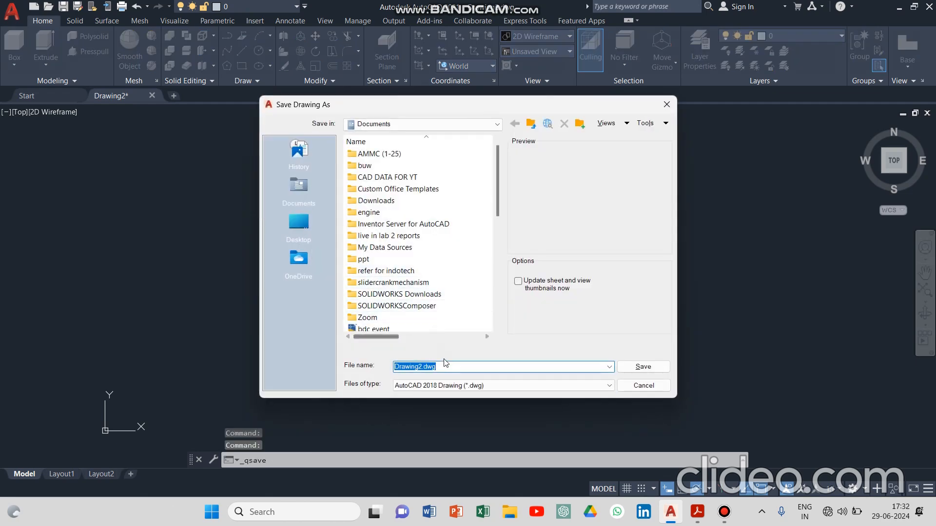
text(e)
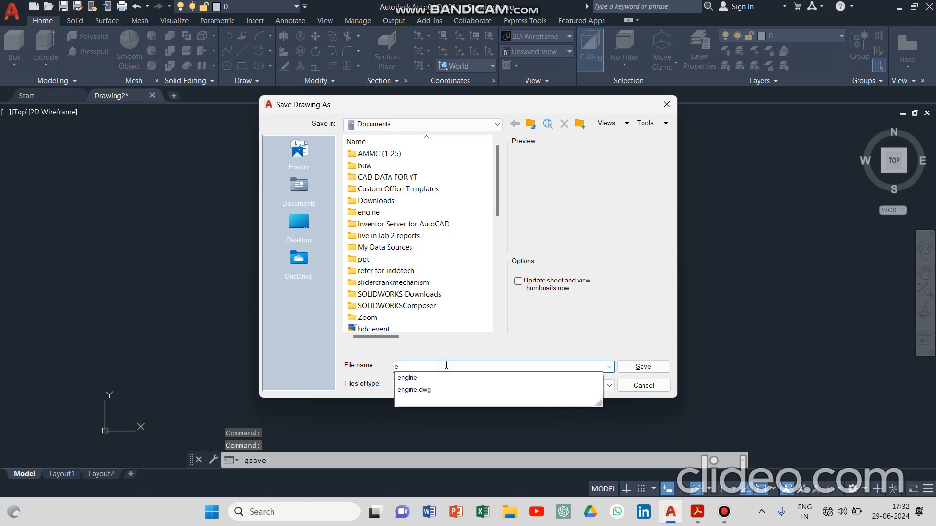
text(x.no2)
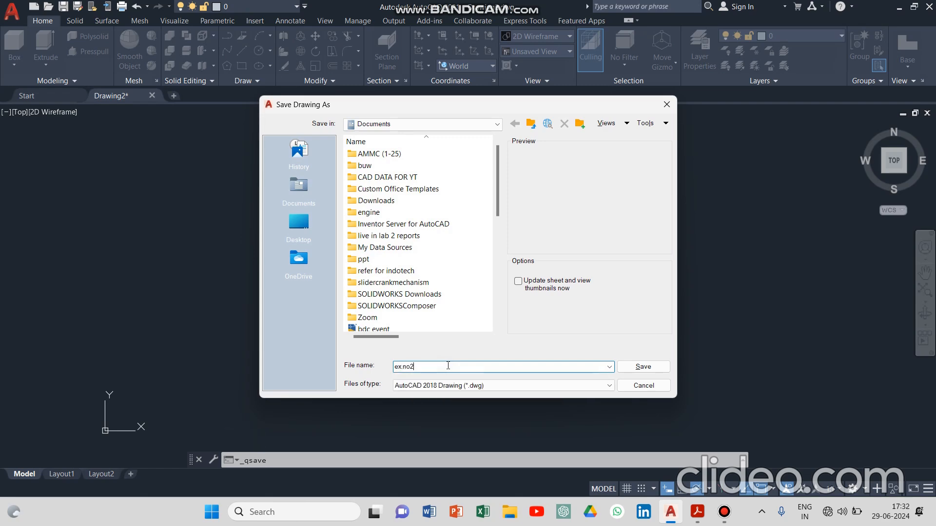
key(Return)
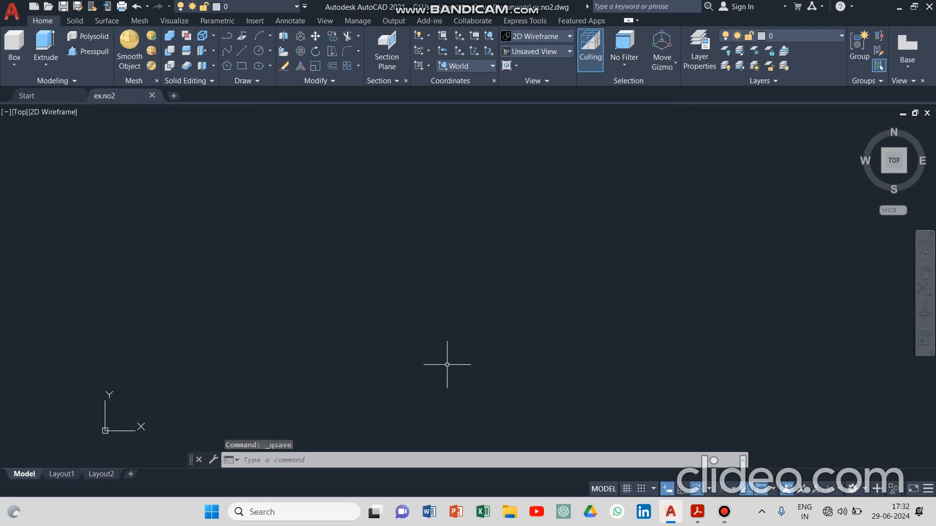
Step: Check the plan-view radii in the PDF and draw a circle of radius 19 in the AutoCAD drawing
click(697, 512)
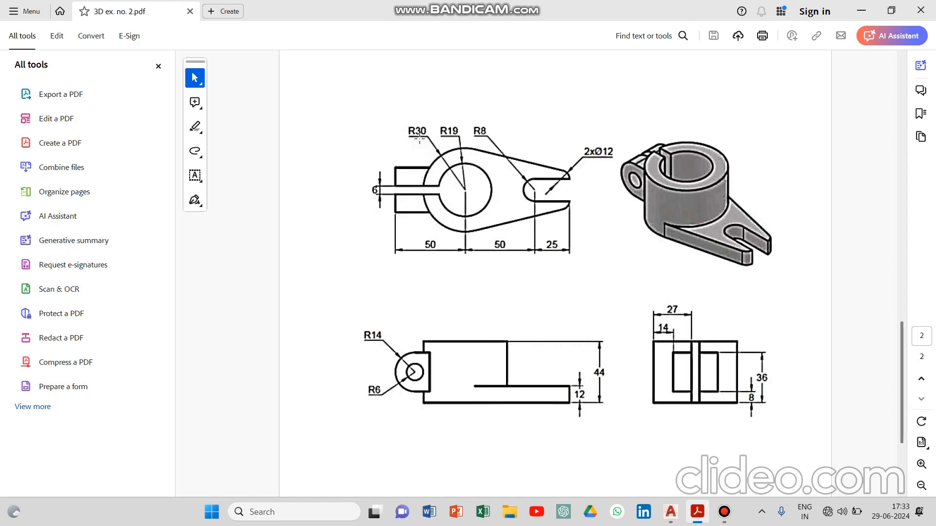
click(670, 512)
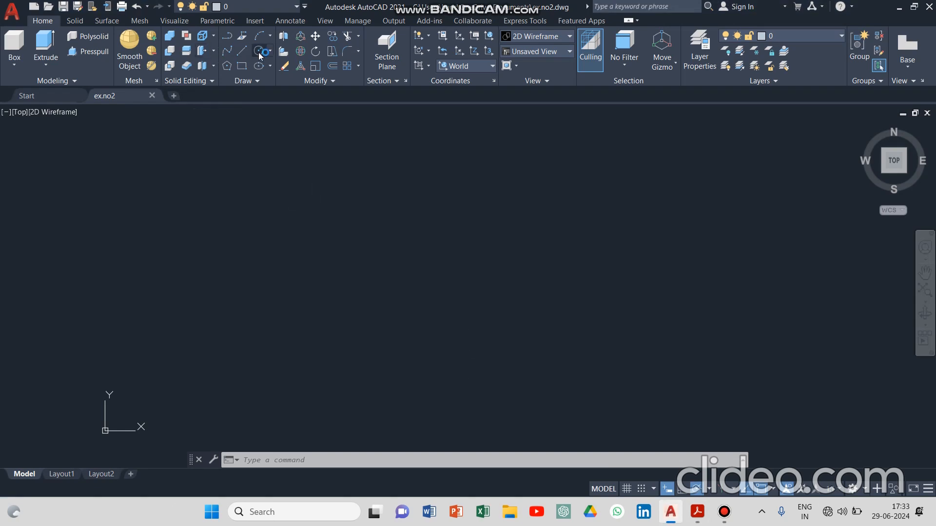
click(259, 51)
click(363, 286)
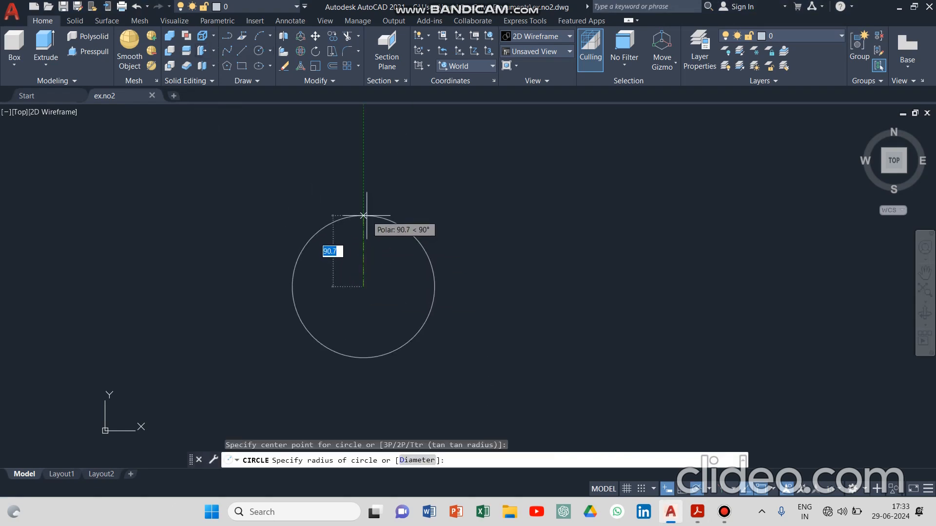
text(19)
key(Return)
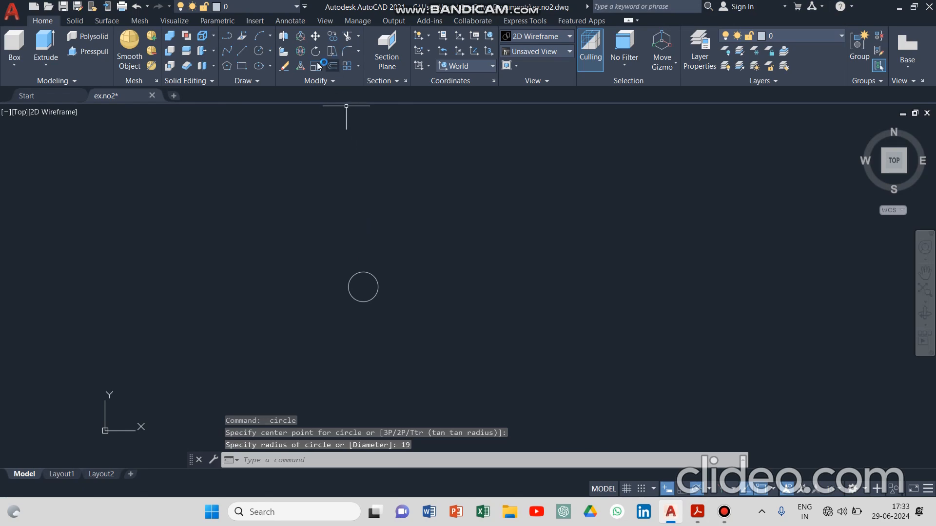
Step: Draw a circle of radius 30 concentric with the radius 19 circle, checking the radius in the PDF
click(252, 50)
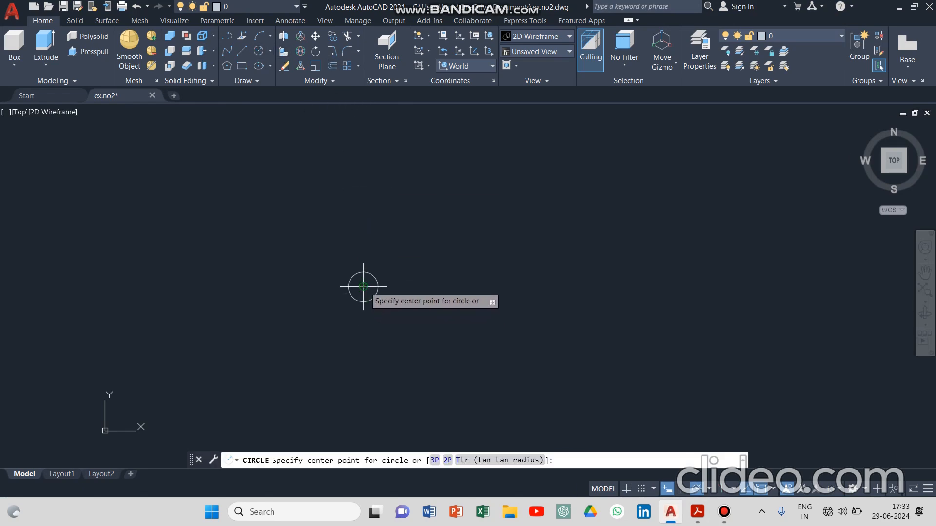
click(672, 516)
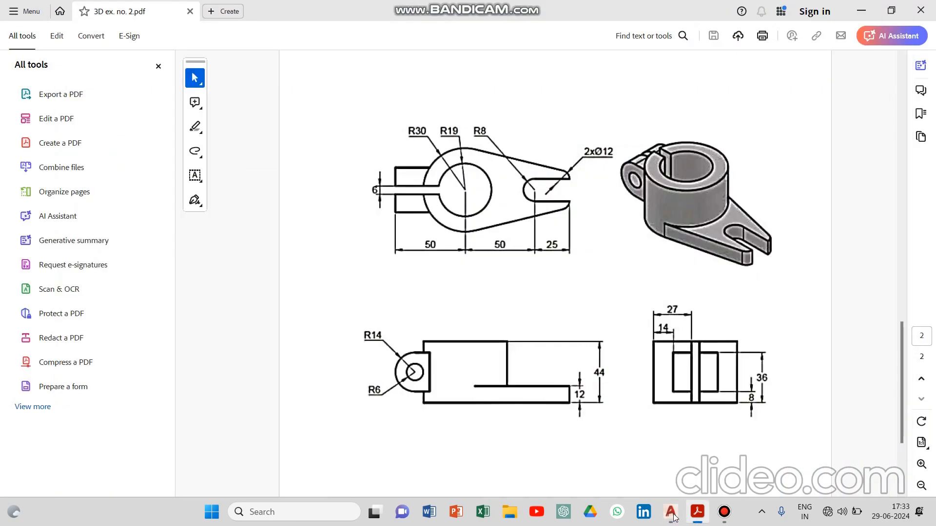
click(671, 512)
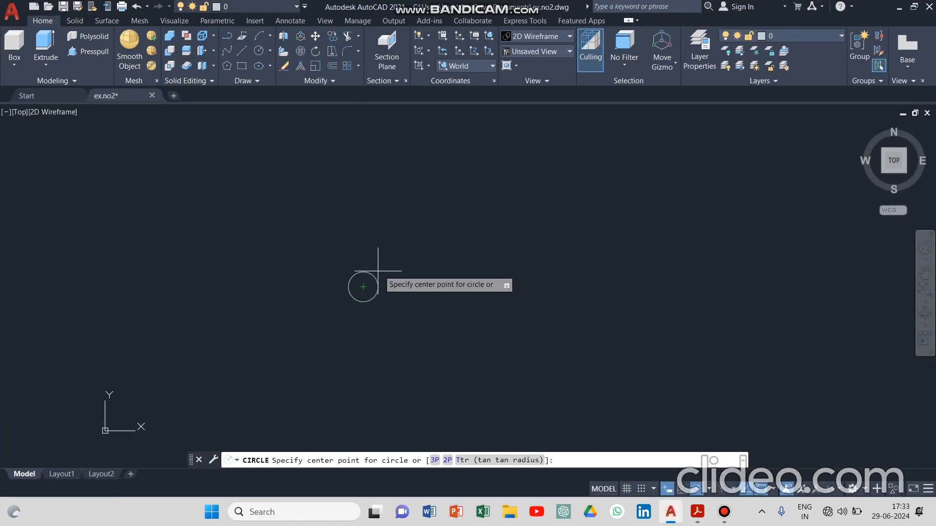
click(363, 287)
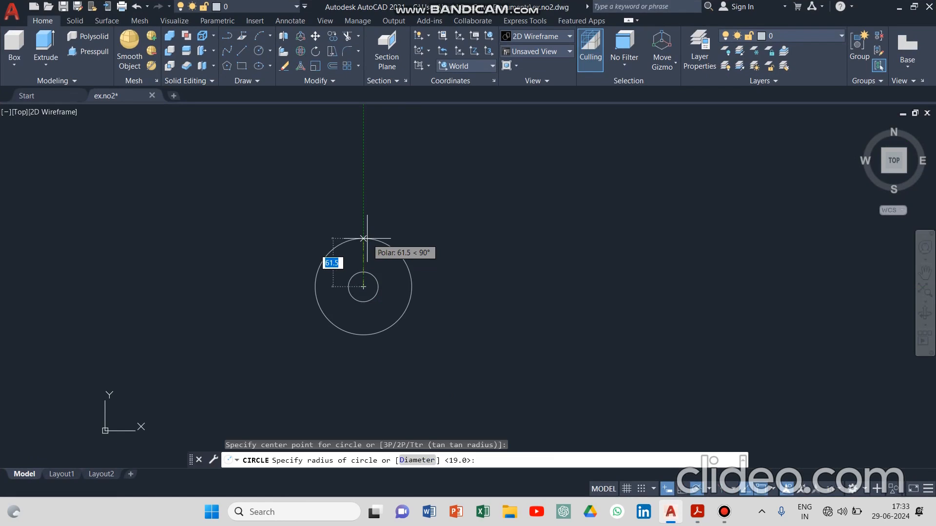
text(30)
key(Return)
scroll(366, 263, up, 6)
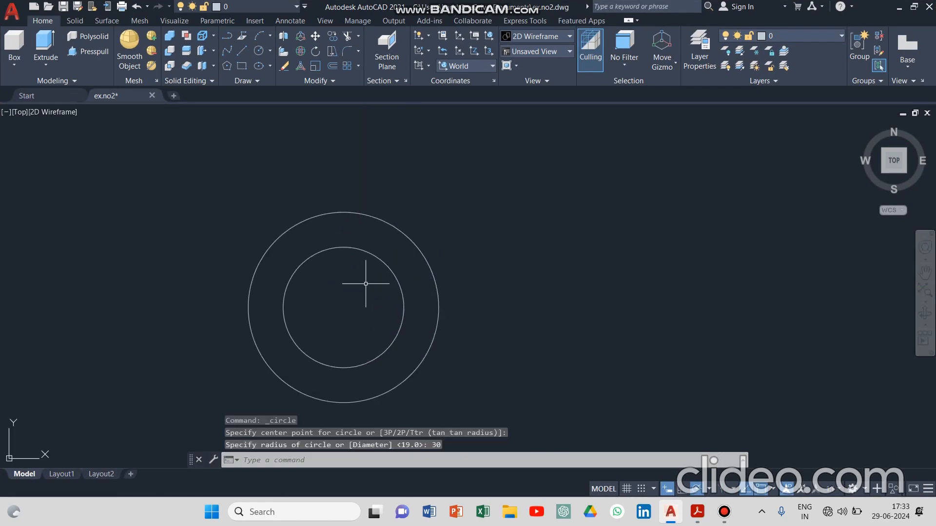
Step: Consult the PDF and draw a horizontal line rightward from the circles' centre in two consecutive segments of 50 and 25
mouse_move(675, 519)
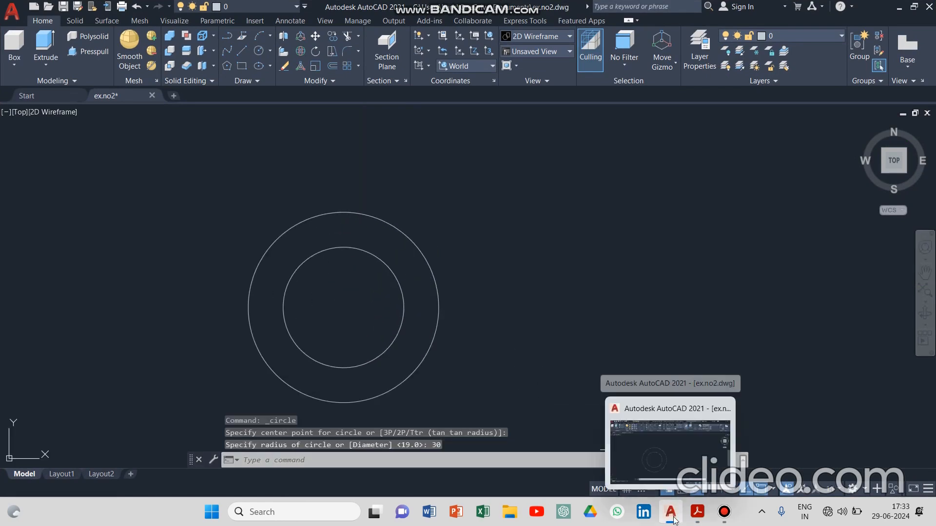
click(699, 520)
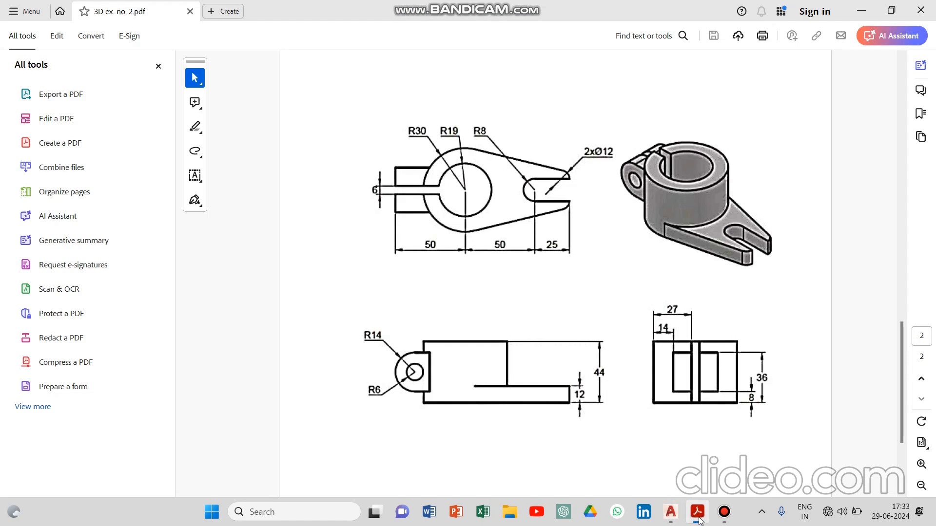
click(671, 511)
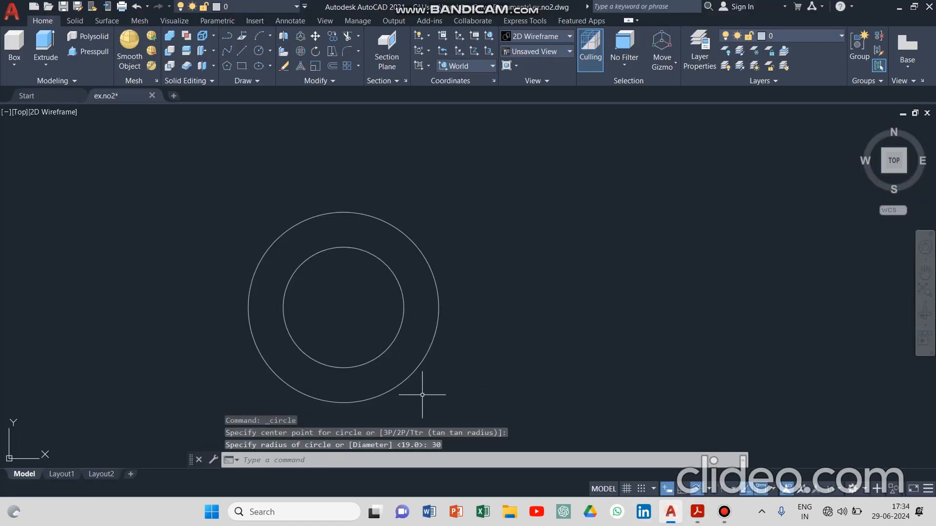
click(697, 519)
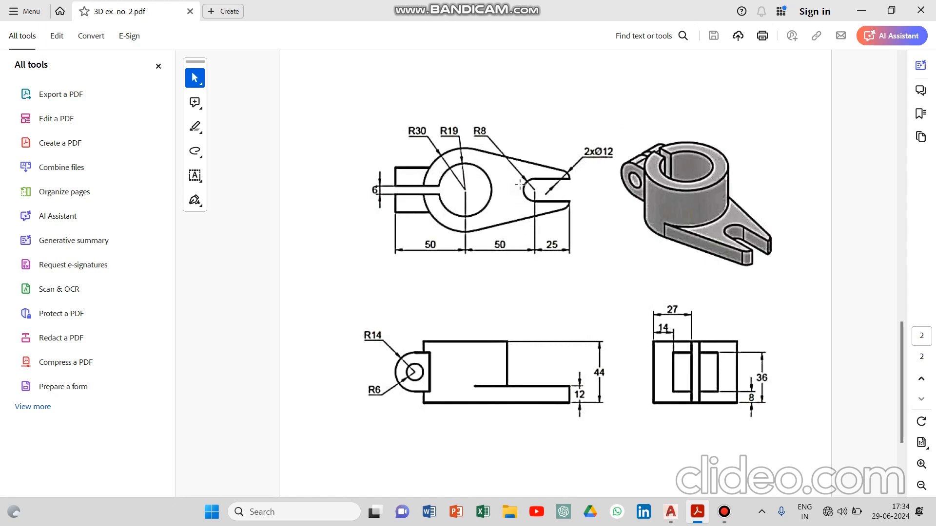
click(671, 512)
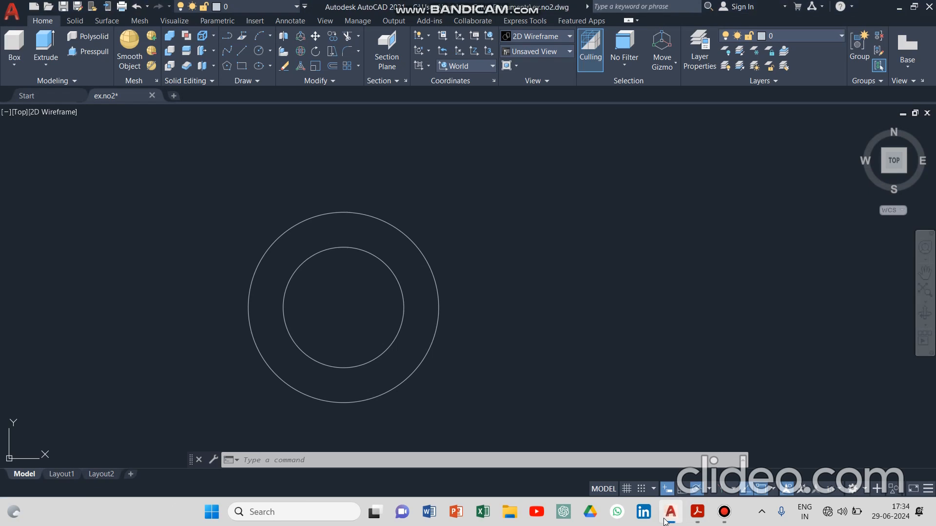
click(241, 50)
click(343, 307)
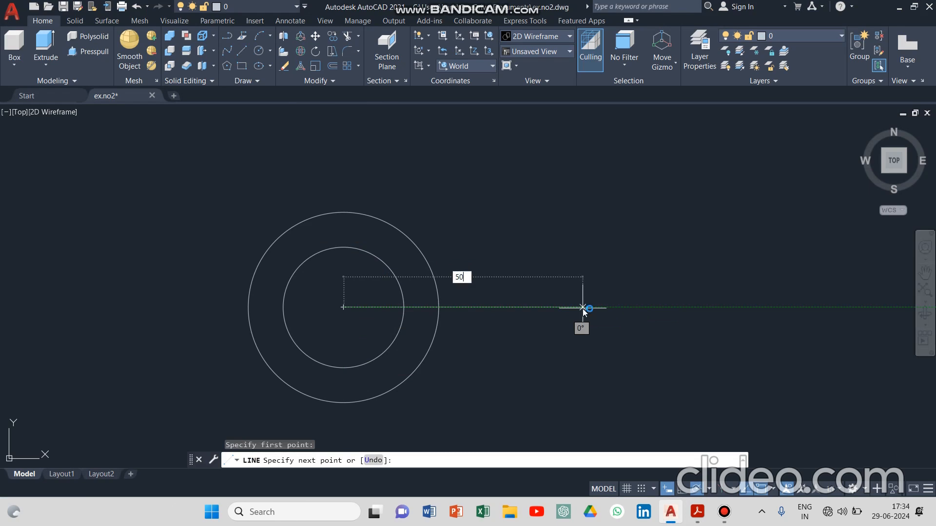
text(50)
key(Return)
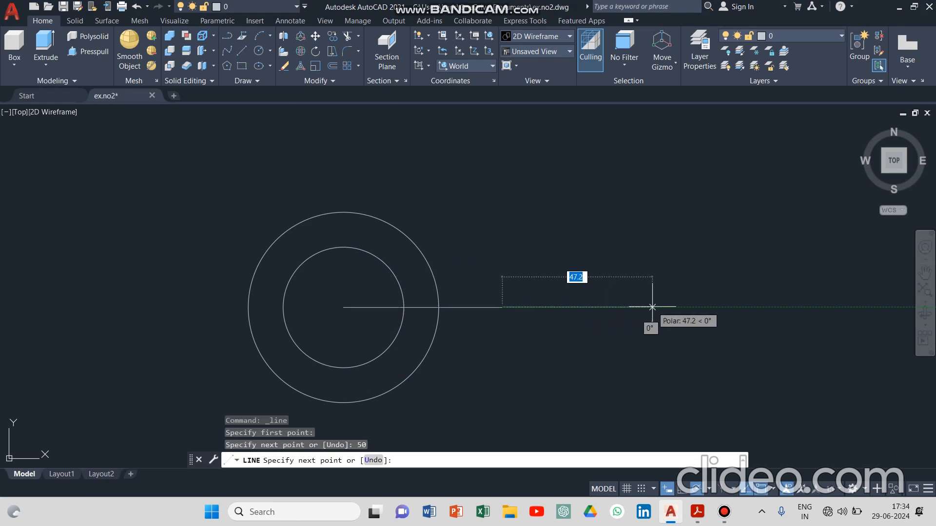
text(25)
key(Return)
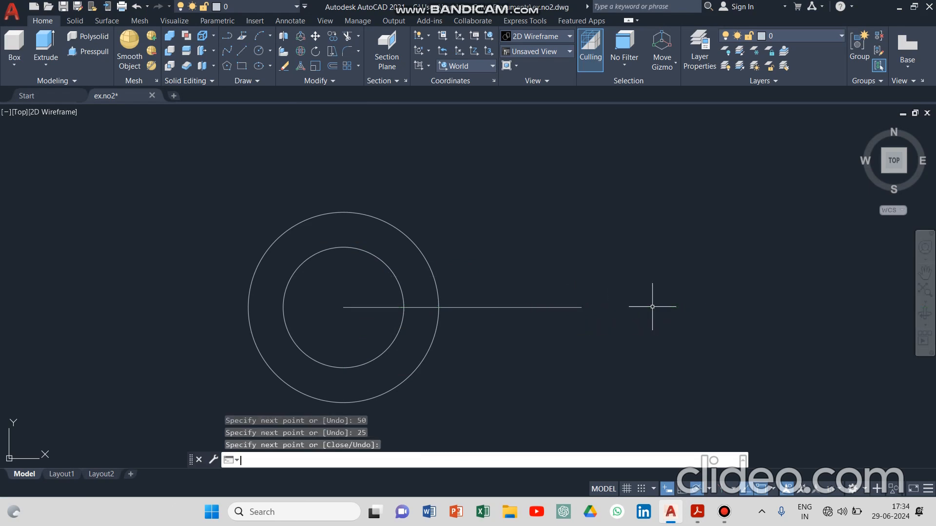
key(Return)
Step: Check the slot dimensions in the PDF and draw a circle of radius 8 centred where the two line segments meet
click(698, 513)
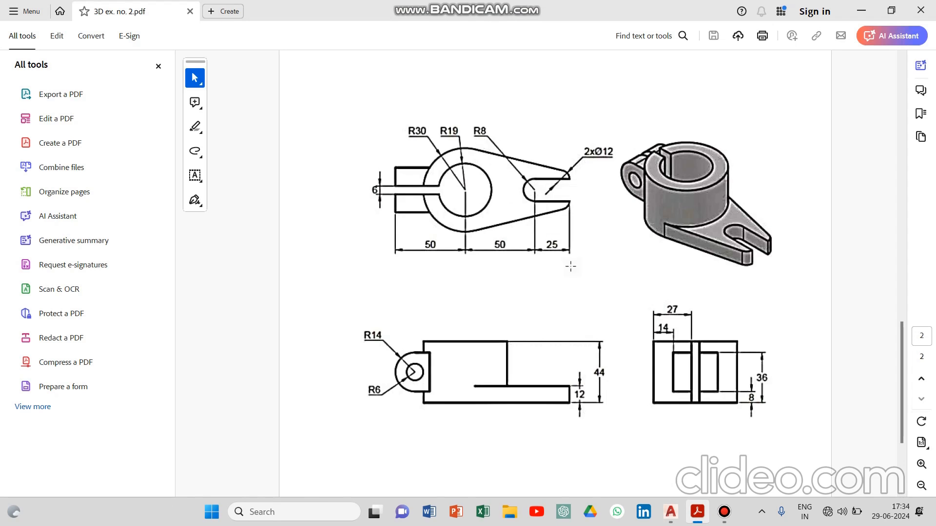
click(670, 511)
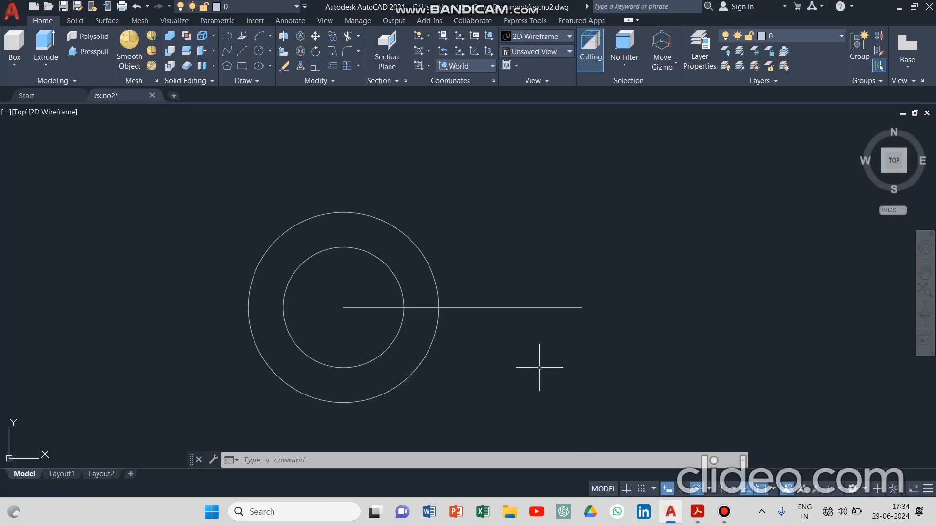
click(259, 51)
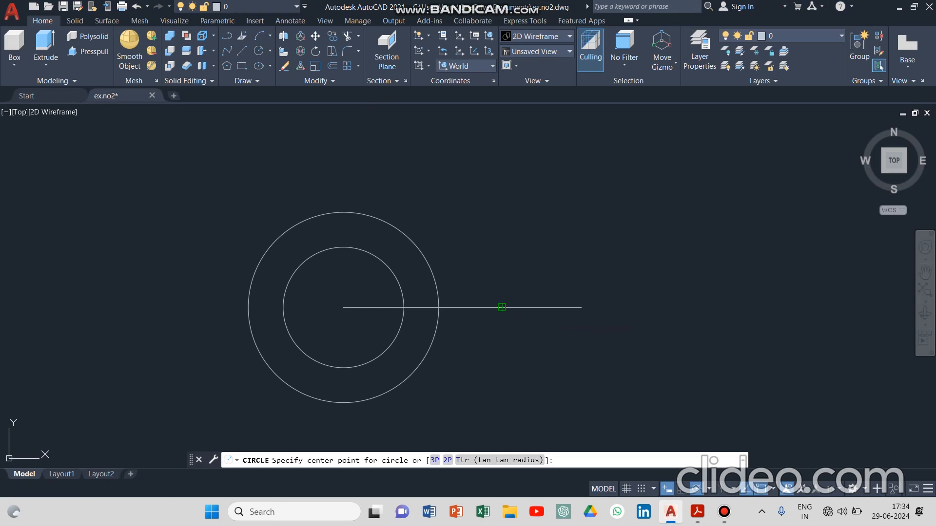
click(502, 307)
text(8)
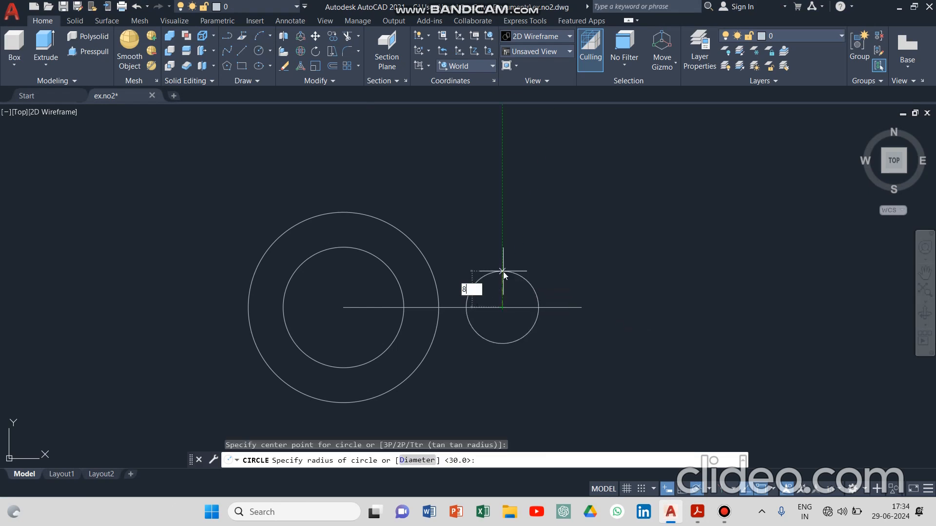
key(Return)
Step: Copy the radius 8 circle from its centre to the outer end of the horizontal line
click(501, 282)
right_click(526, 285)
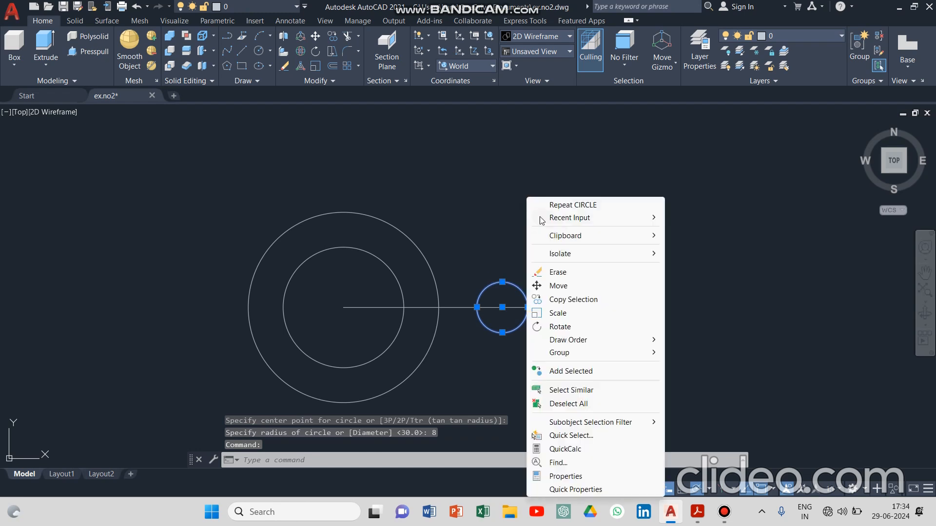
click(565, 301)
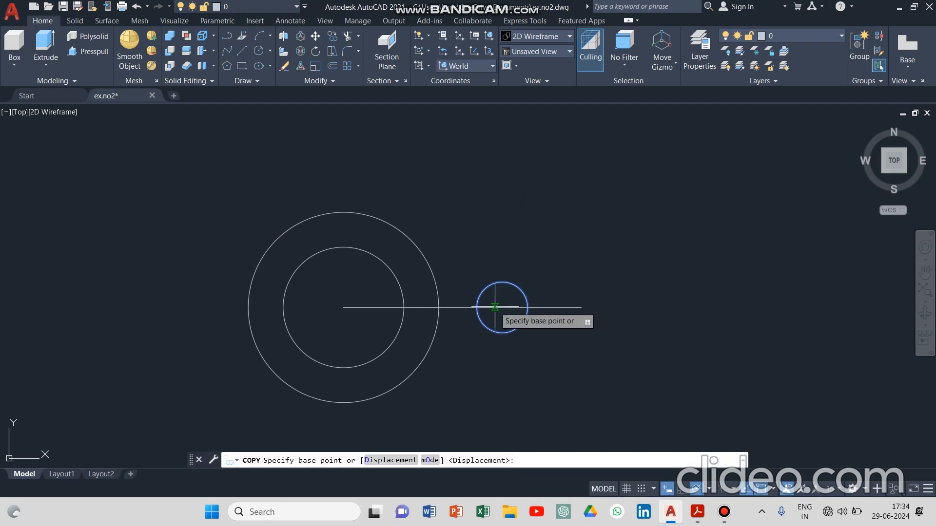
click(502, 307)
click(582, 307)
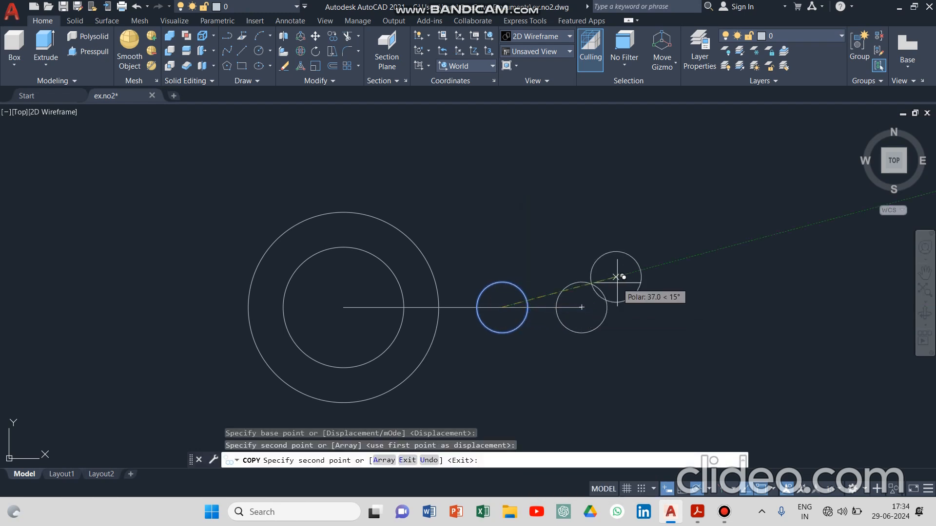
key(Return)
Step: Check the slot end in the PDF and draw a vertical line from the centre line's outer end to the outer radius 8 circle's top quadrant
click(697, 512)
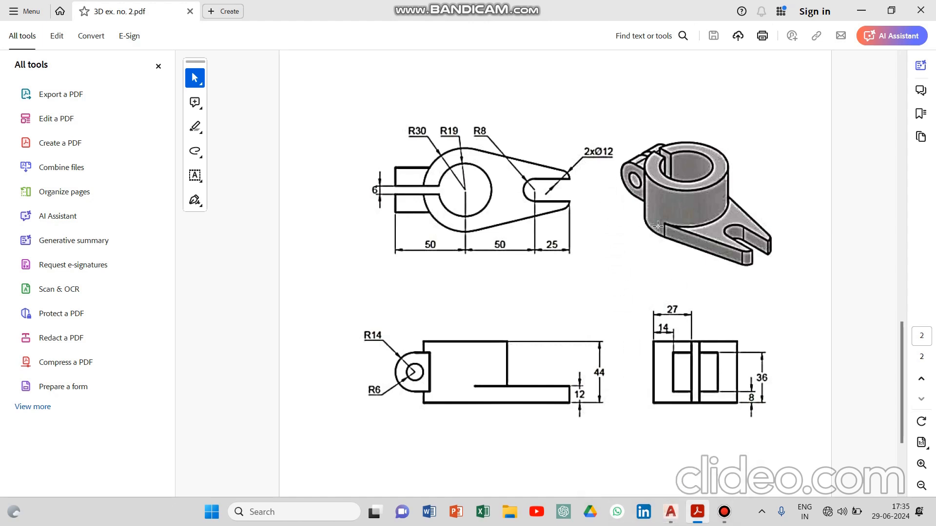
click(670, 512)
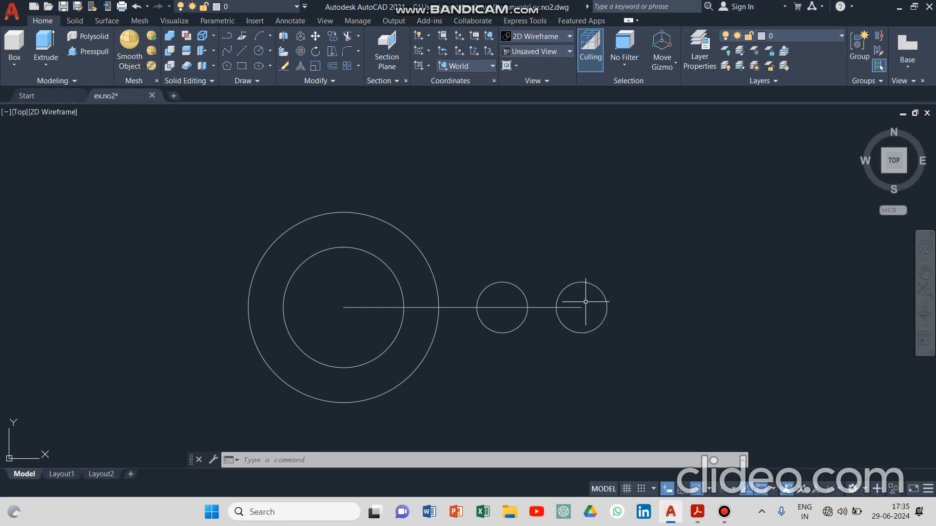
click(241, 50)
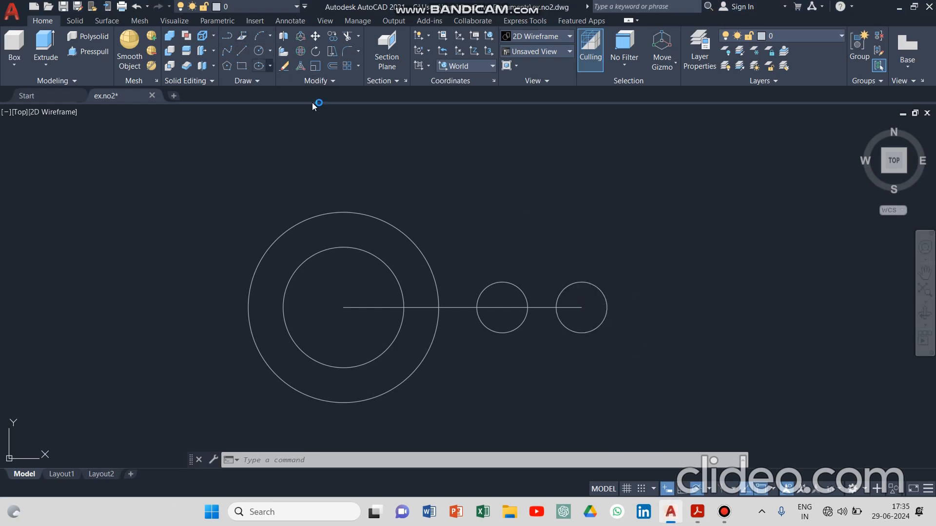
click(582, 307)
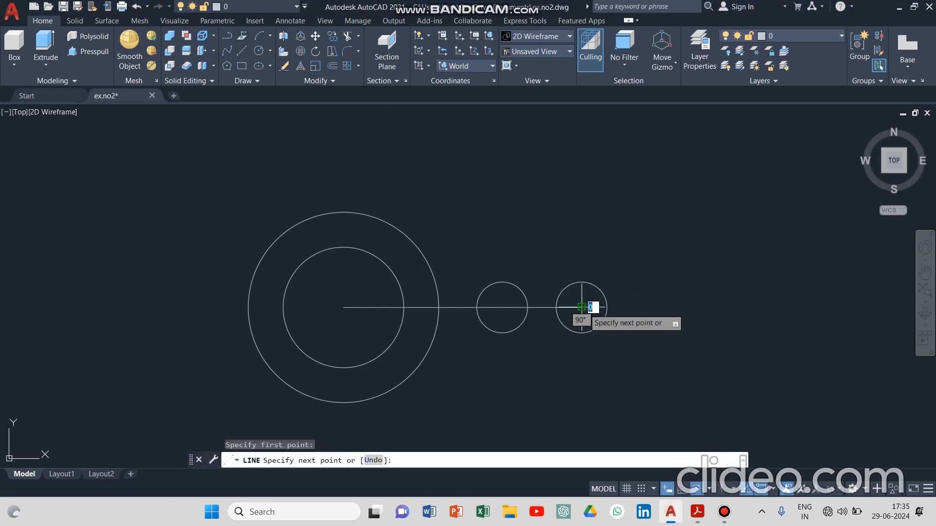
click(581, 282)
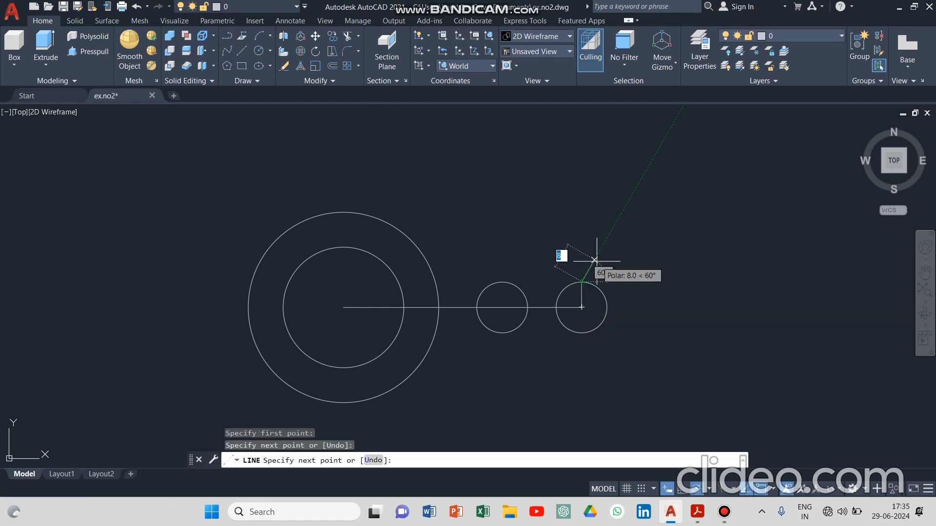
key(Escape)
Step: Delete the outer radius 8 circle at the end of the centre line
scroll(595, 277, up, 2)
click(591, 288)
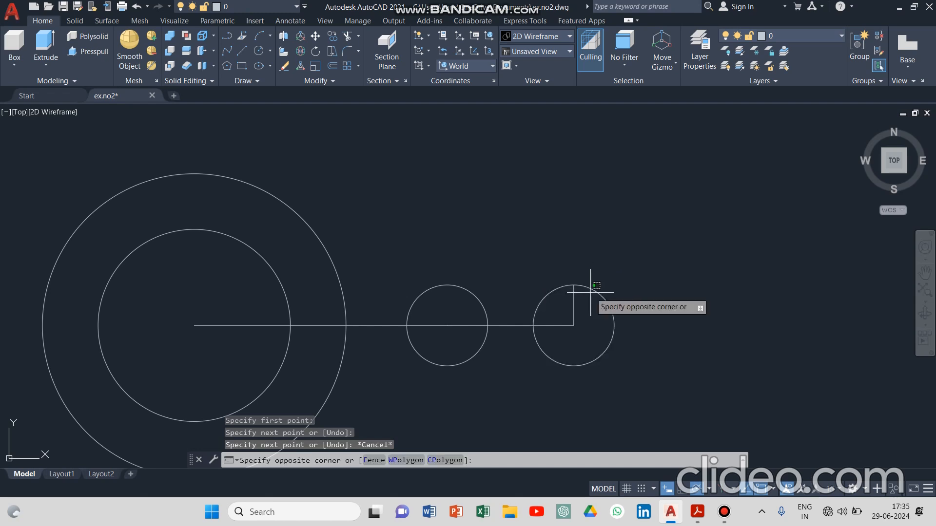
click(592, 288)
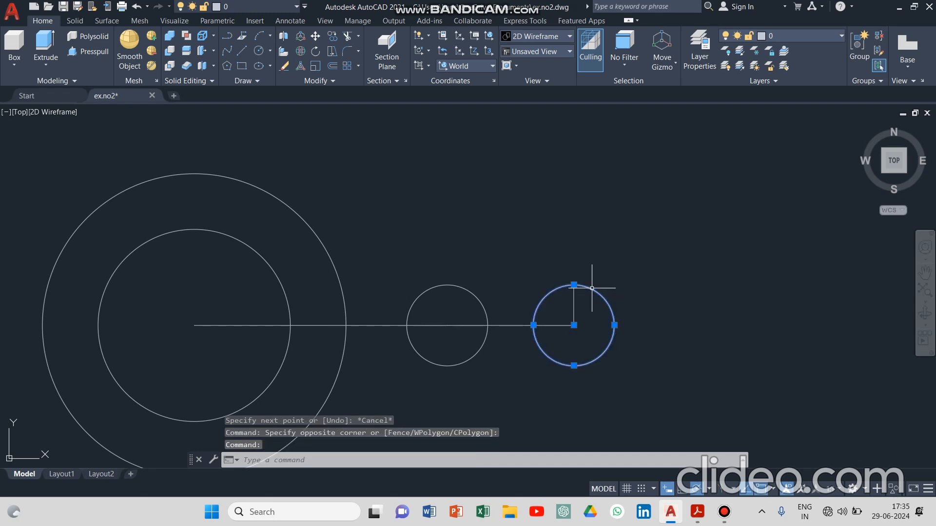
key(Delete)
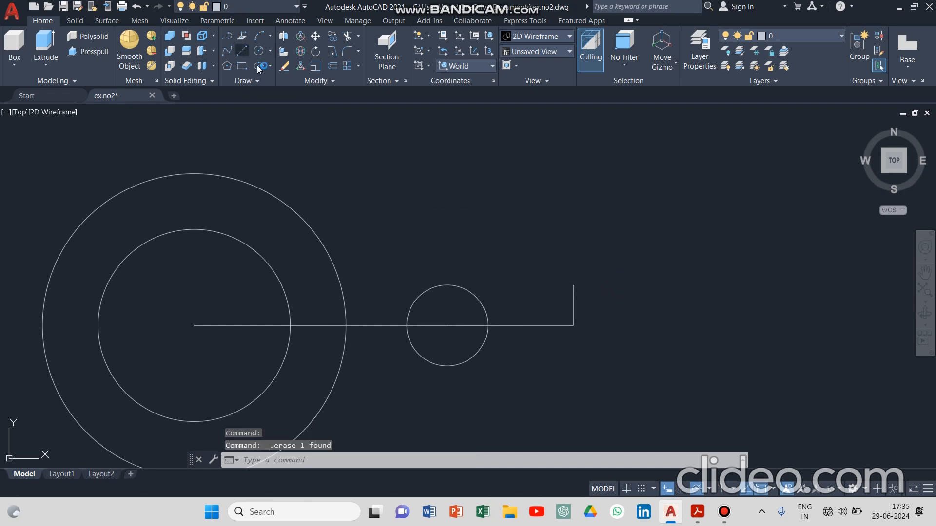
Step: Draw a horizontal line from the top of the short vertical line to the top quadrant of the remaining radius 8 circle
click(241, 51)
click(574, 285)
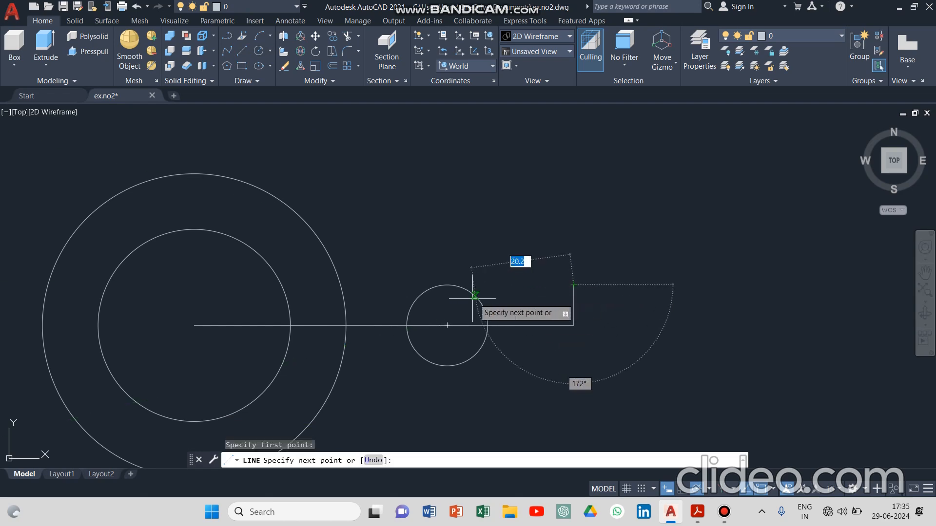
click(447, 284)
key(Escape)
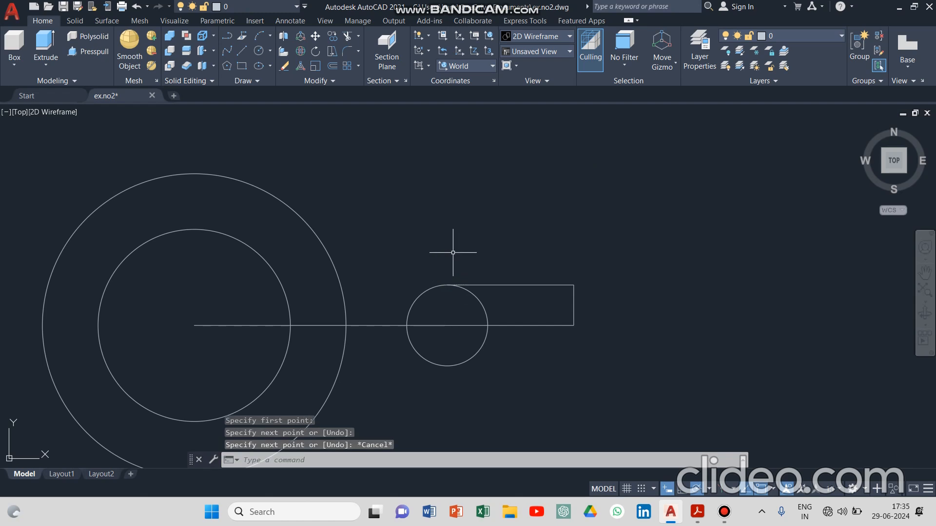
Step: Draw a two-point circle of diameter 24 starting at the slot's upper outer corner and extending inward along the horizontal slot line
click(259, 51)
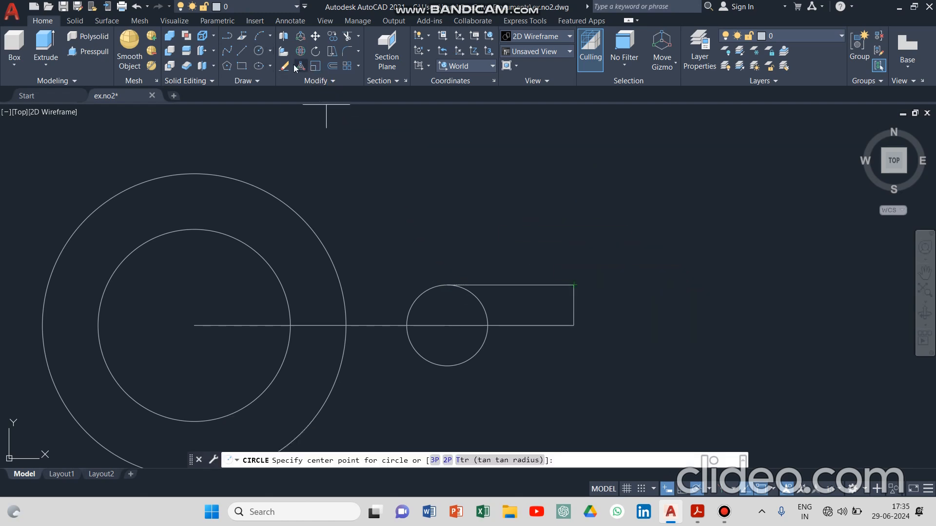
click(269, 51)
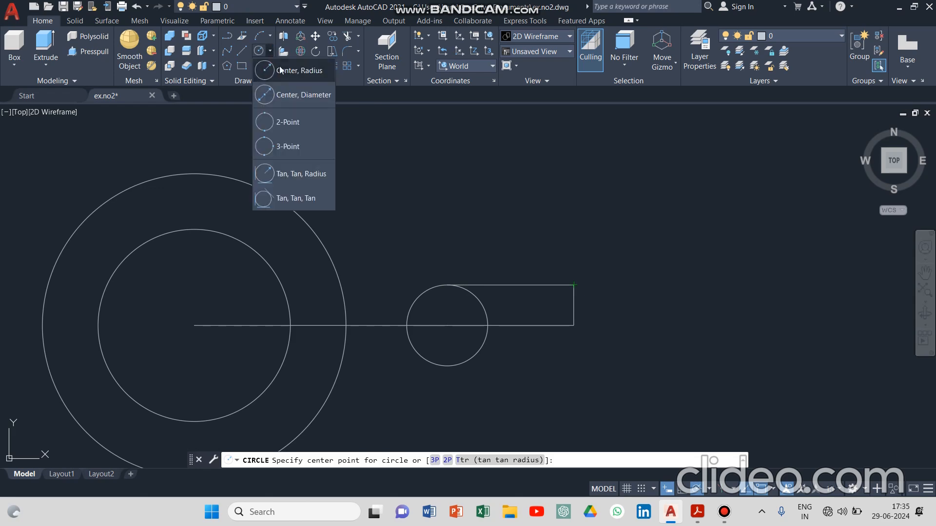
click(294, 122)
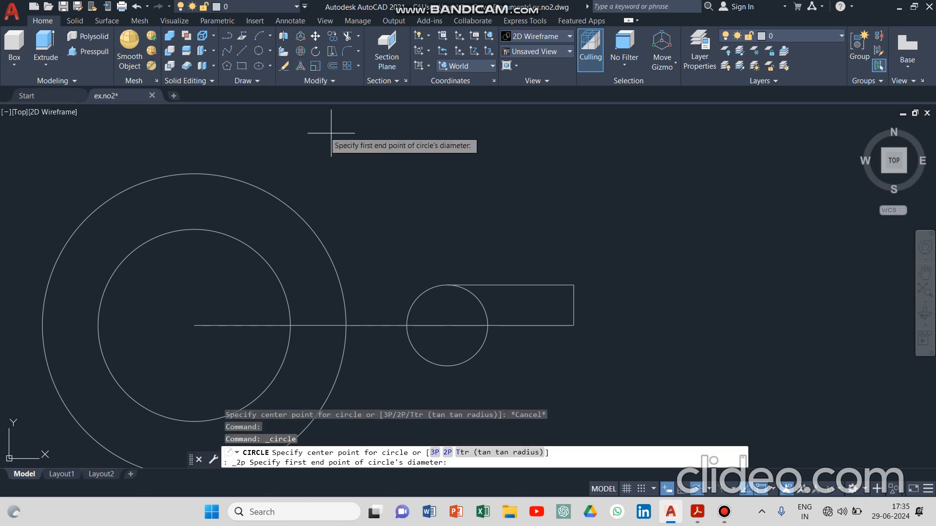
click(573, 284)
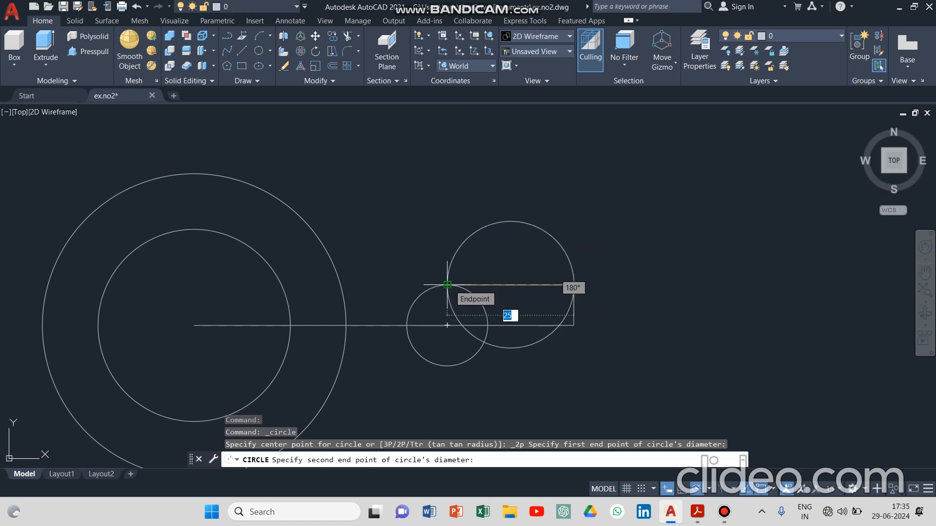
text(2)
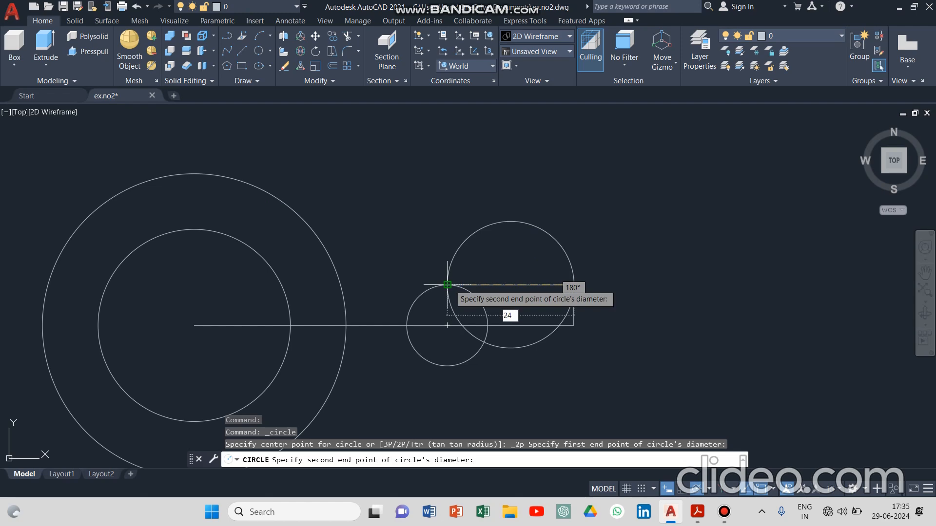
key(Return)
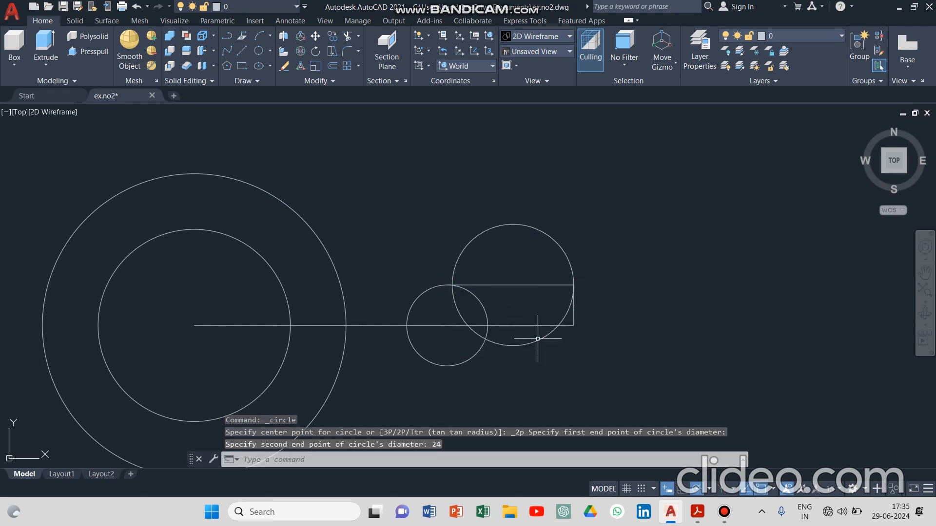
scroll(541, 348, up, 2)
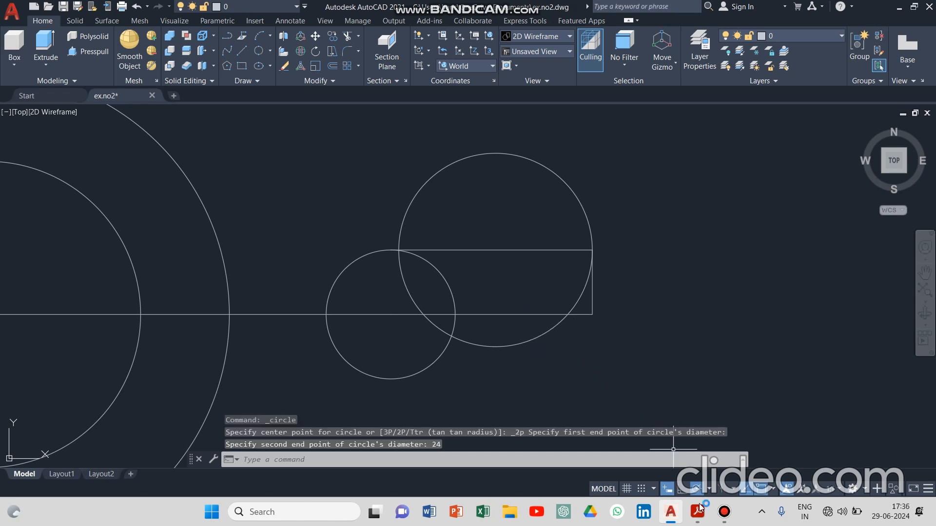
Step: Consult the PDF outline and draw a line tangent to the tops of the radius 30 circle and the diameter 24 circle
click(697, 519)
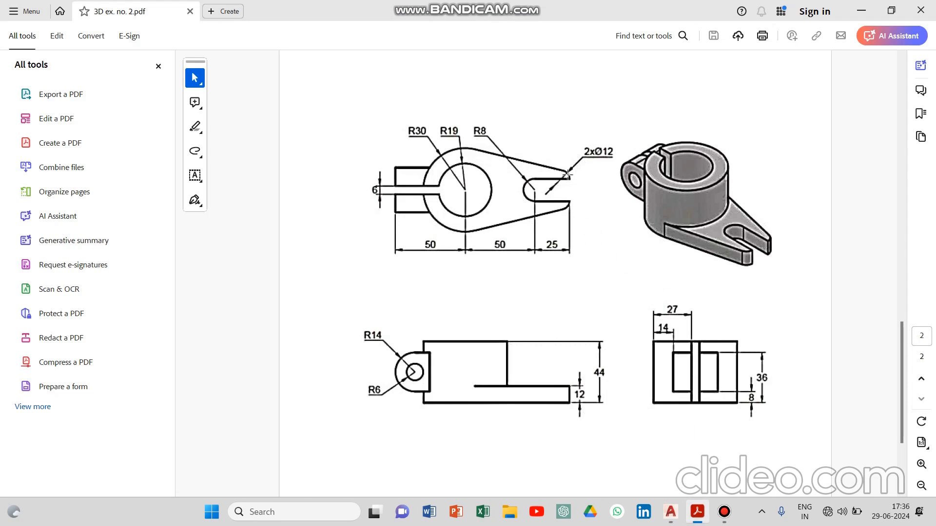
click(670, 511)
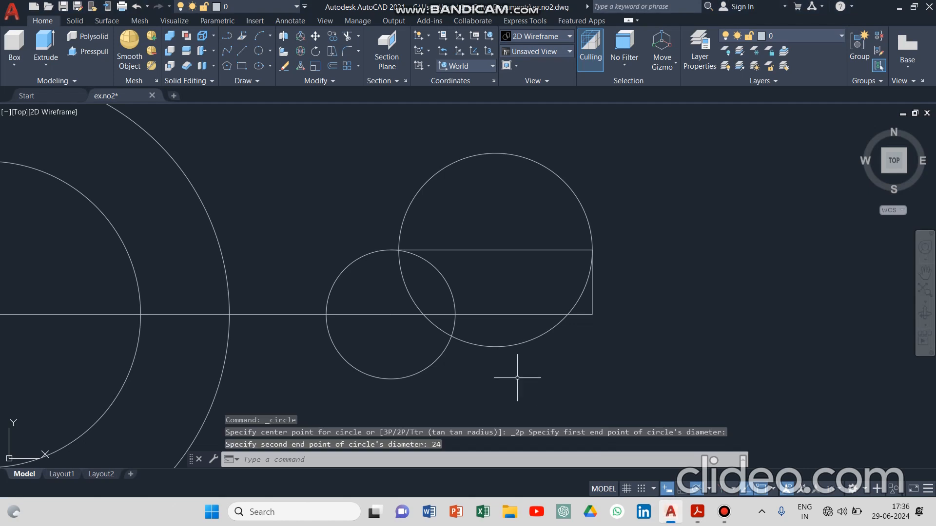
scroll(514, 375, down, 3)
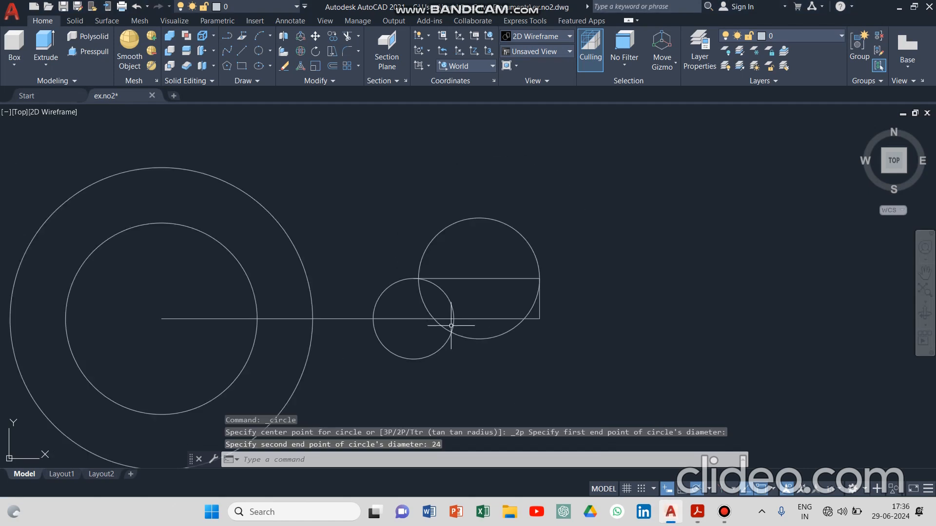
click(243, 50)
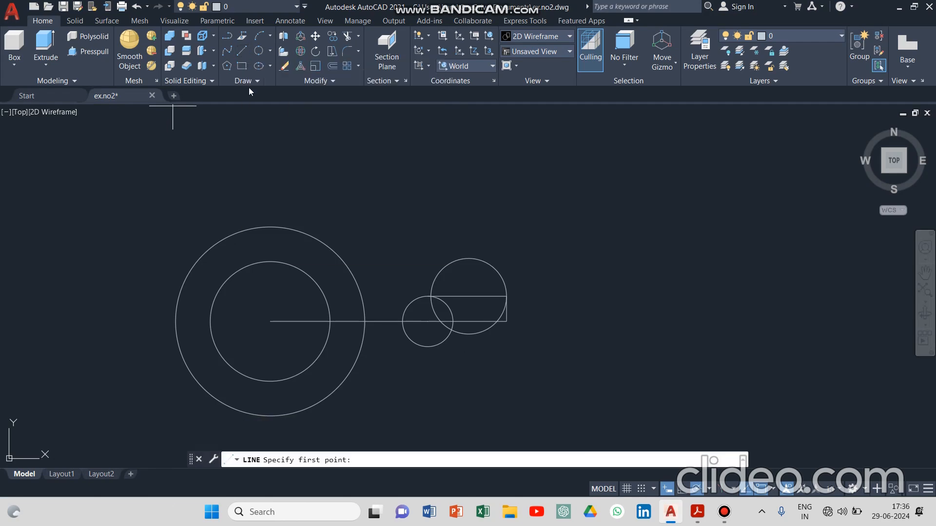
shift+right_click(260, 180)
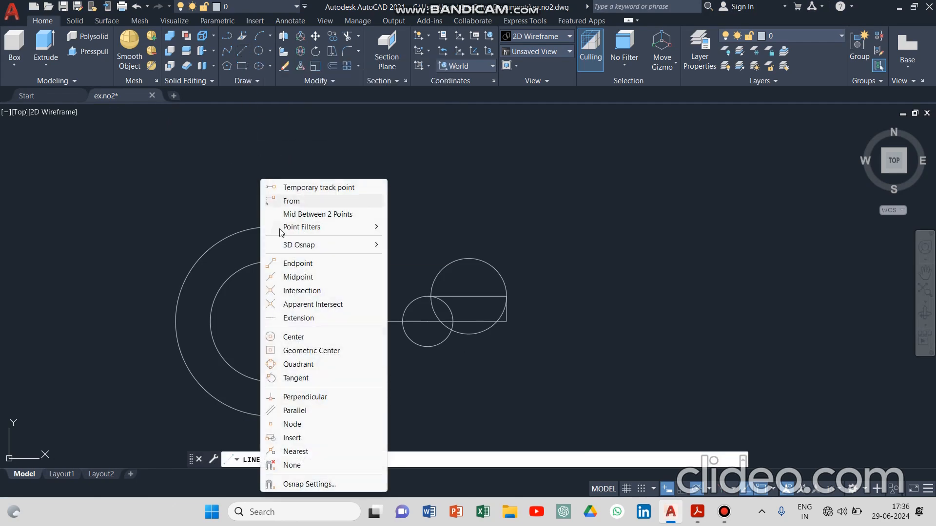
click(297, 379)
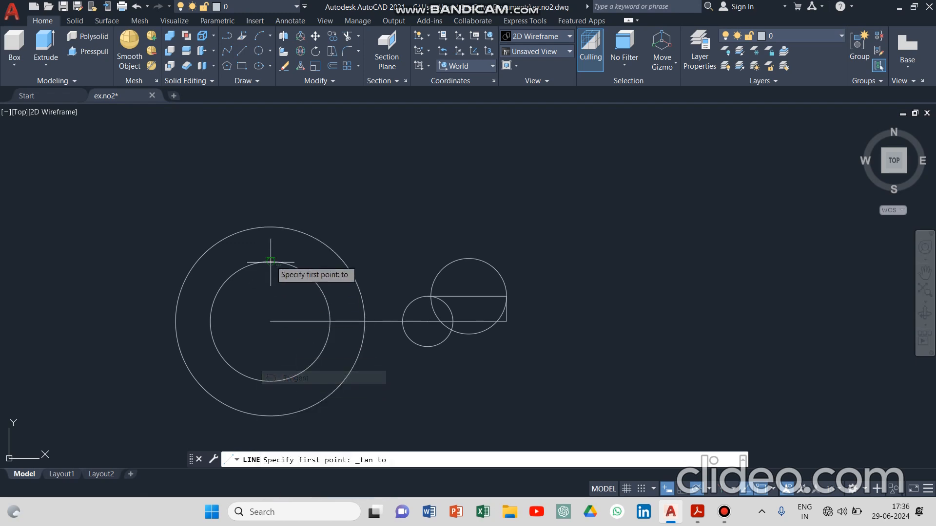
click(261, 224)
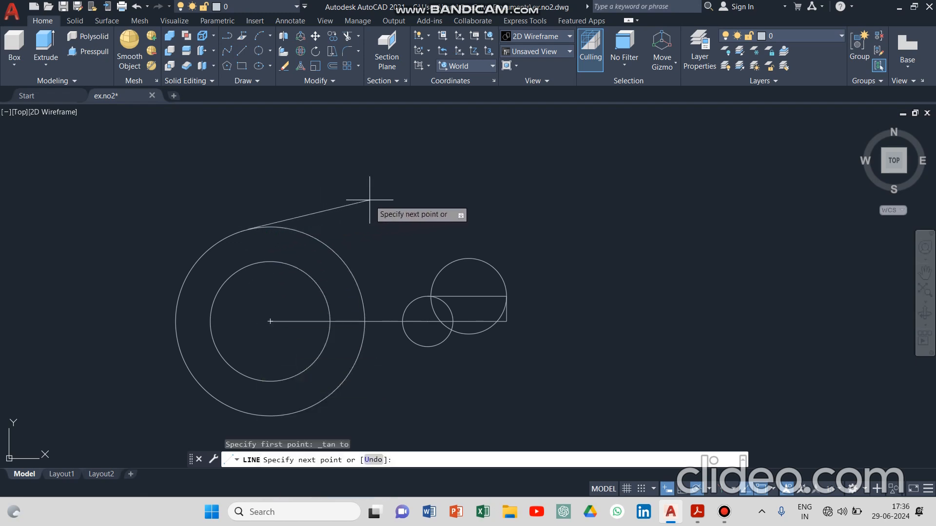
shift+right_click(371, 181)
click(390, 186)
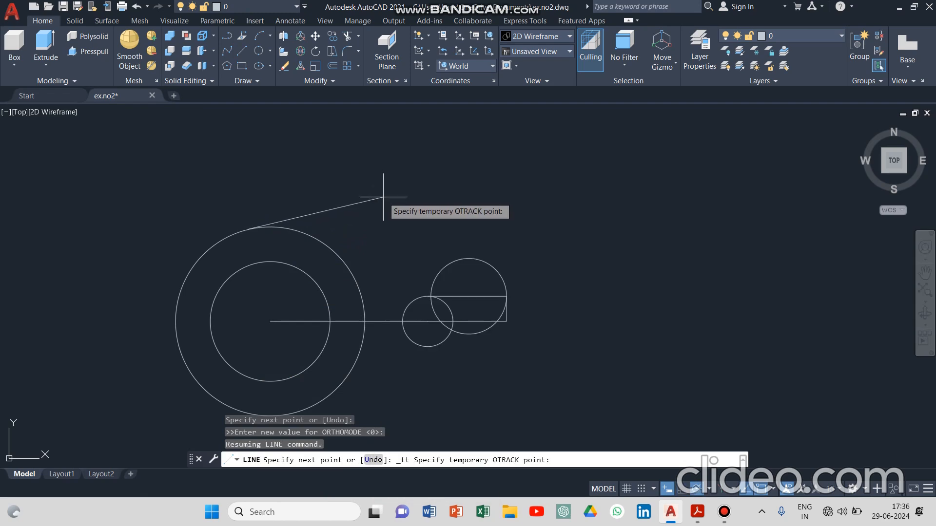
shift+right_click(406, 210)
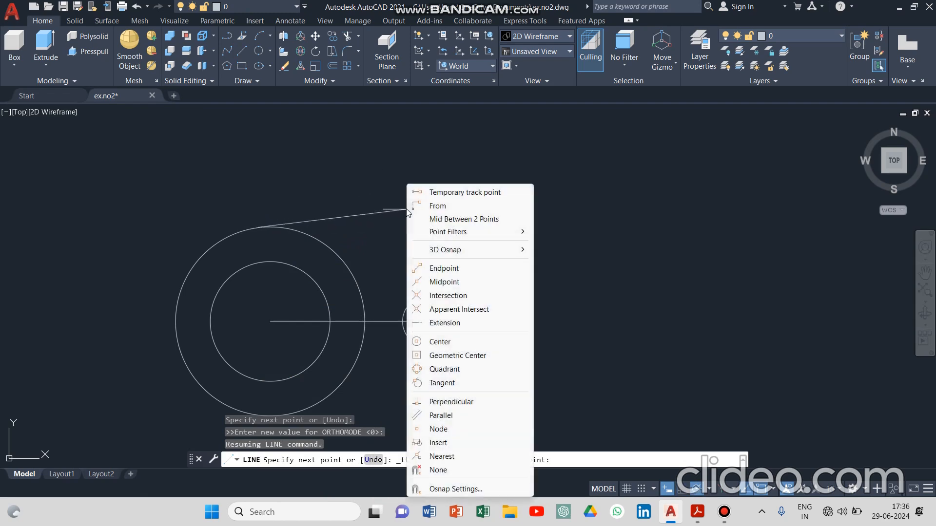
click(444, 384)
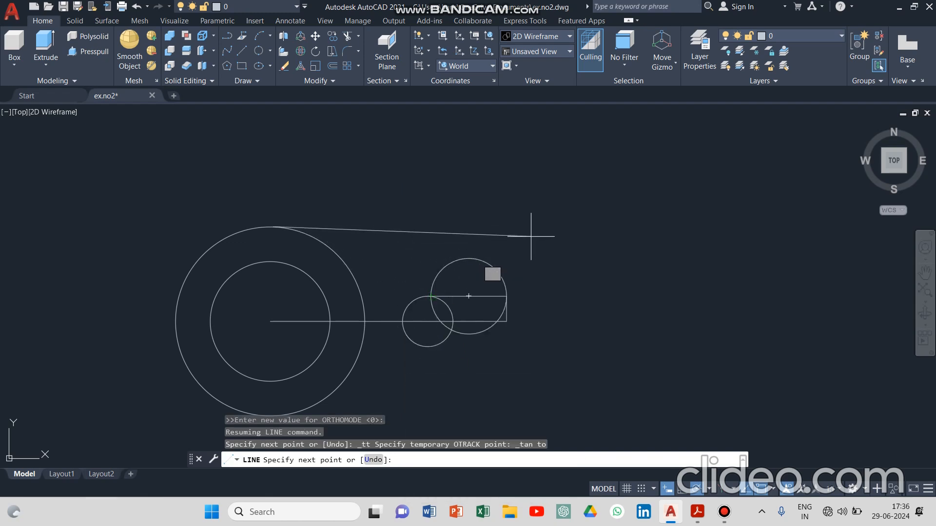
click(475, 260)
key(Escape)
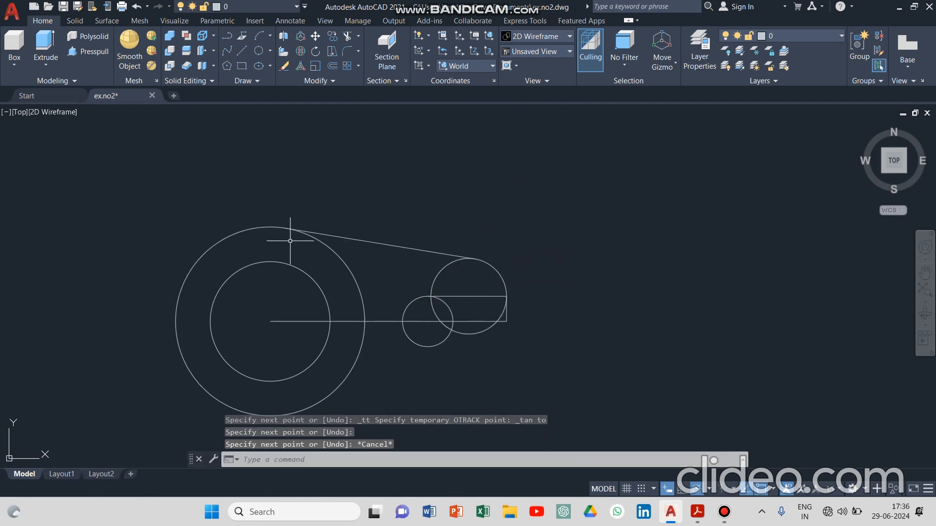
scroll(286, 232, up, 5)
scroll(287, 189, down, 5)
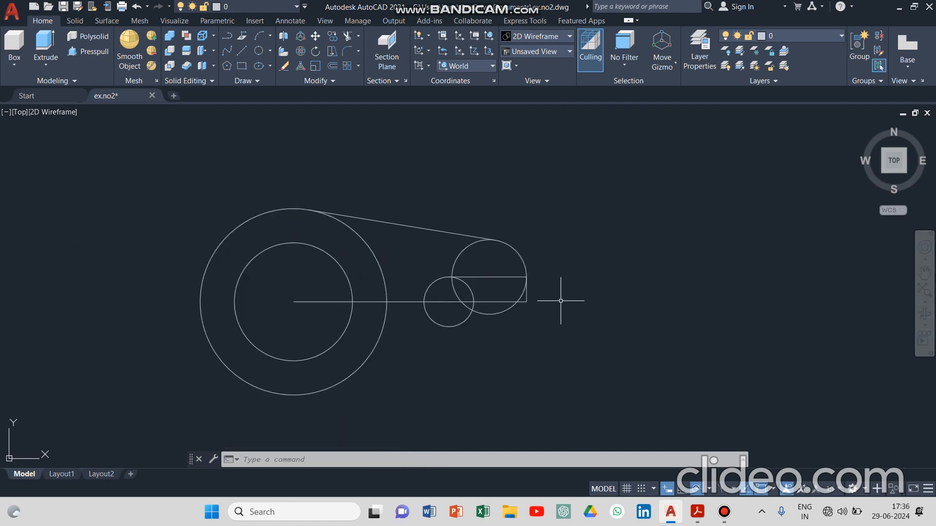
Step: Trim the parts of the radius 8 circle and the diameter 24 circle that lie below the centre line
click(347, 36)
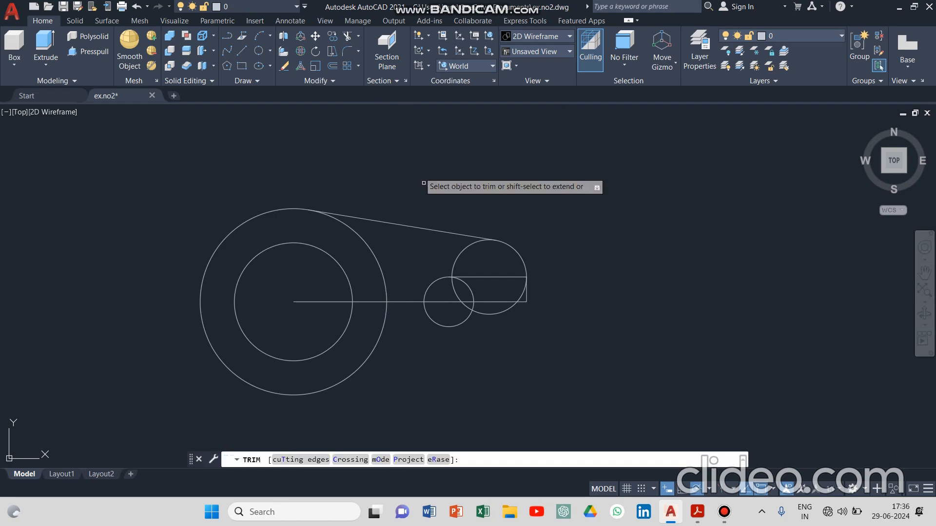
click(456, 324)
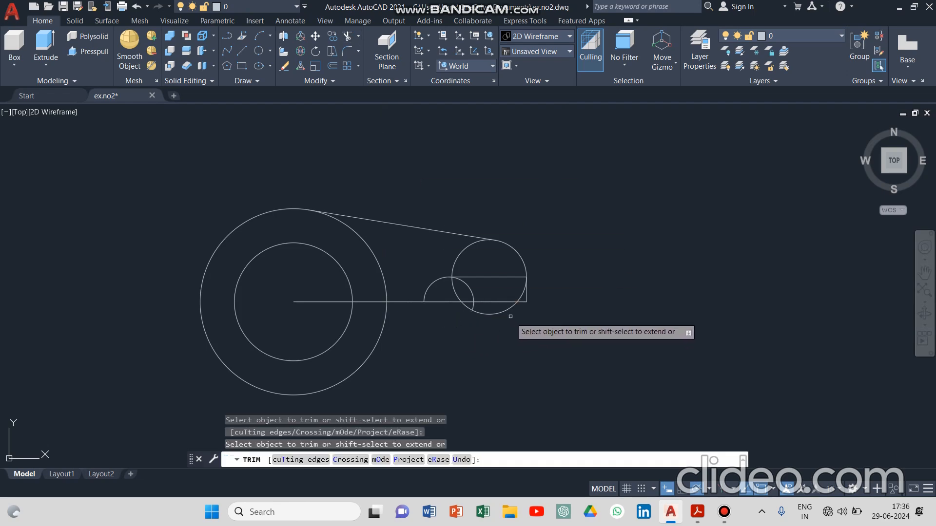
click(490, 316)
scroll(490, 317, up, 4)
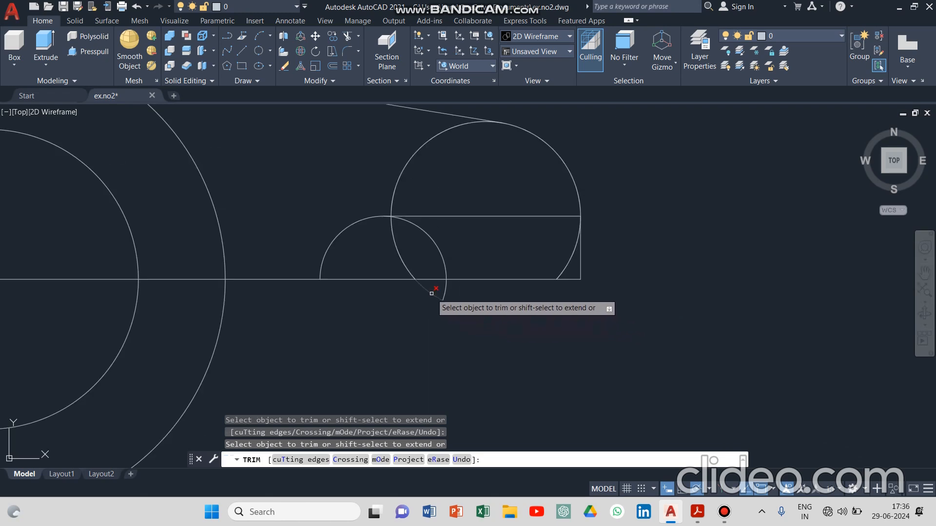
click(444, 293)
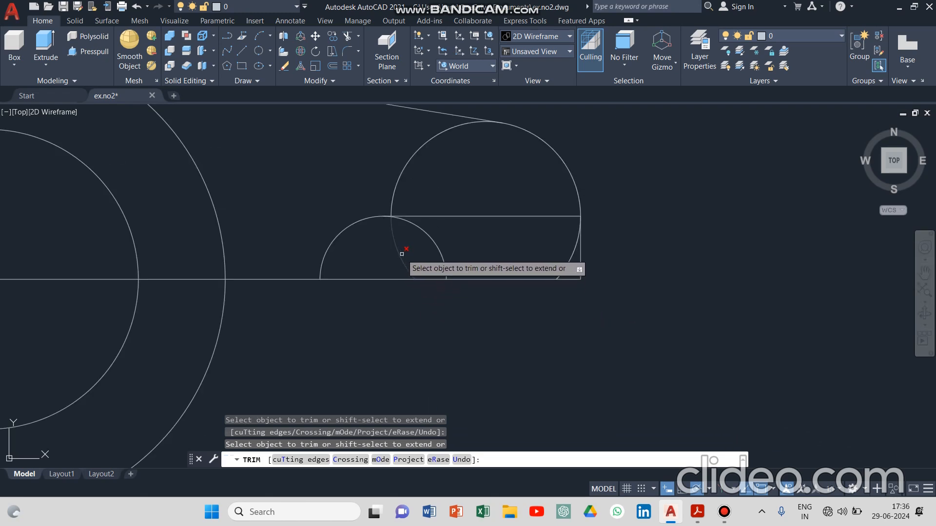
Step: Trim the overlapping pieces of the diameter 24 circle and the radius 8 arc just beneath the inner end of the horizontal slot line
click(399, 258)
click(432, 242)
scroll(387, 213, up, 5)
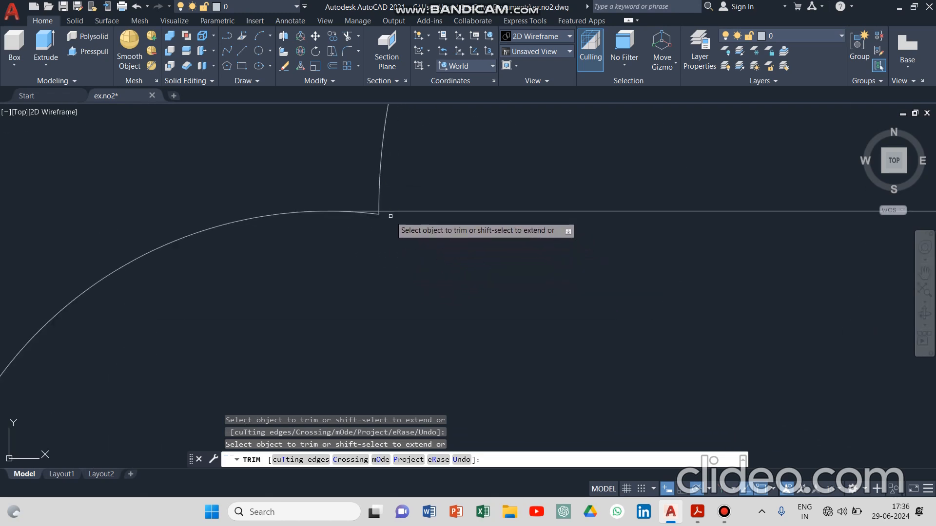
click(331, 212)
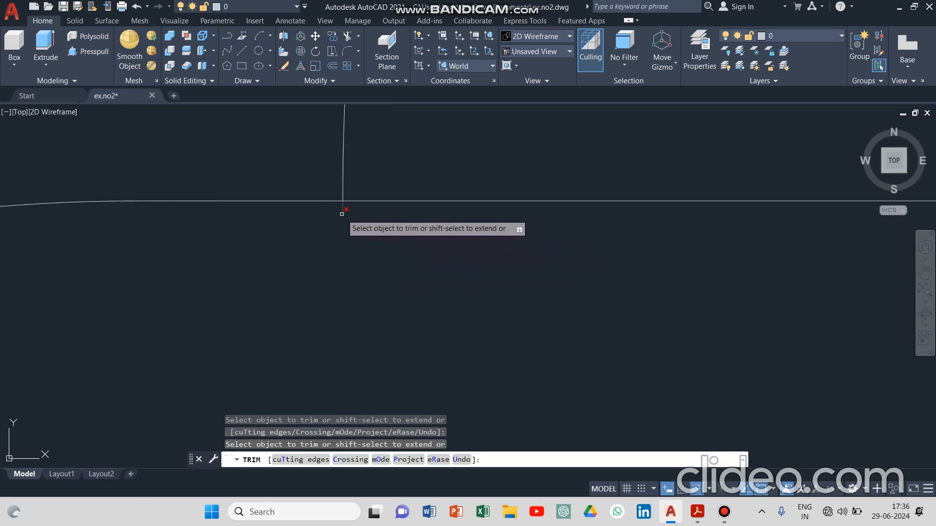
click(342, 212)
scroll(360, 231, down, 6)
scroll(328, 253, up, 7)
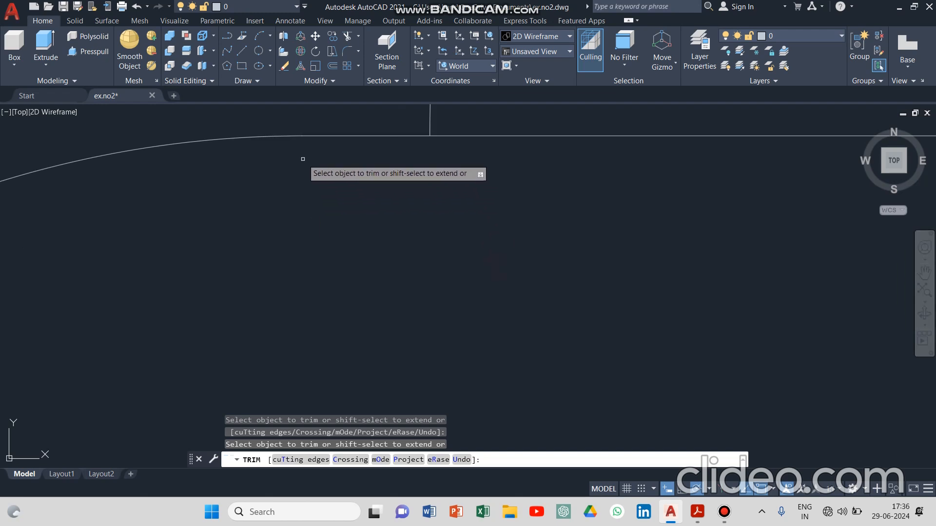
scroll(305, 162, down, 9)
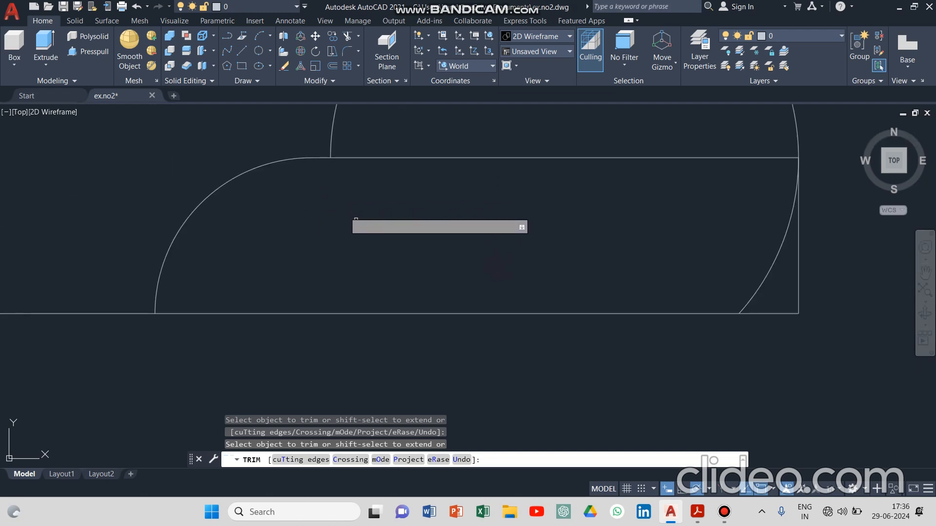
Step: Trim the diameter 24 circle's outer part below the slot line and its inner part under the tangent line, keeping the rounded outer corner
click(763, 282)
scroll(761, 288, down, 5)
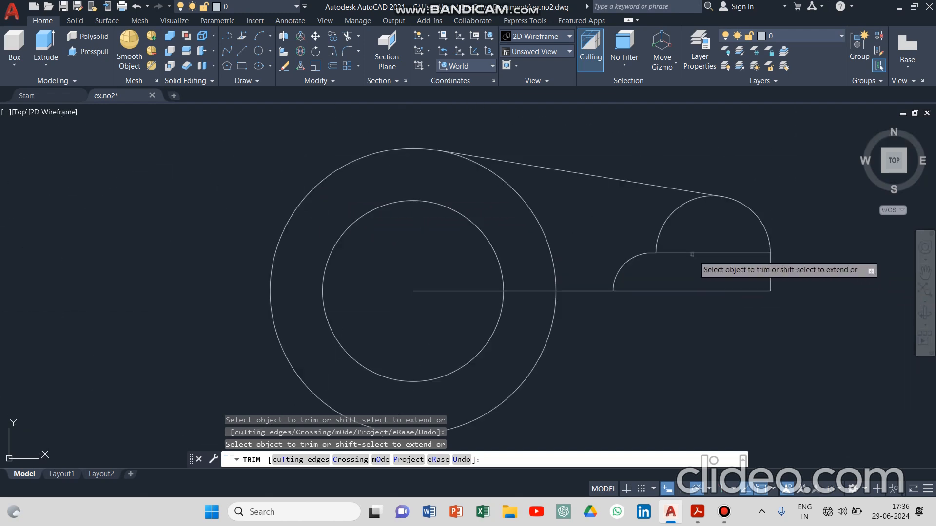
drag(663, 234, 660, 236)
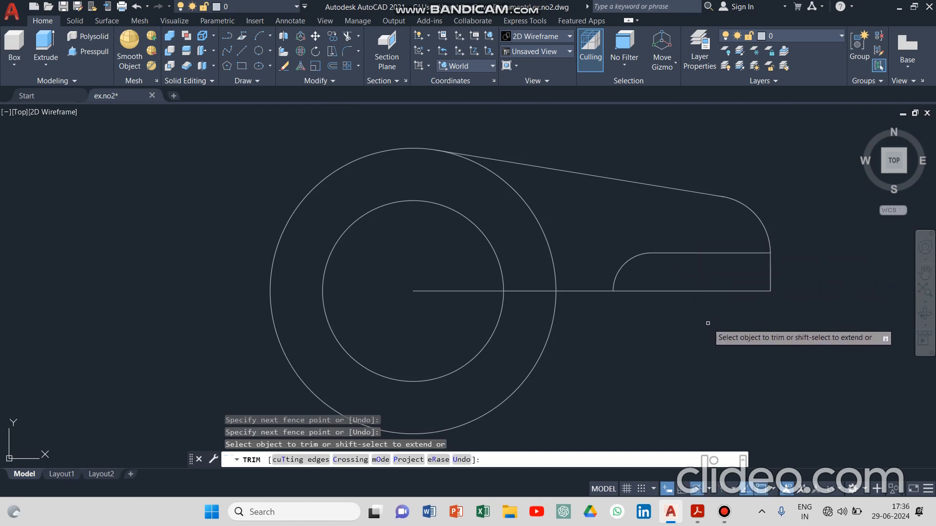
key(Escape)
middle_drag(708, 324, 708, 325)
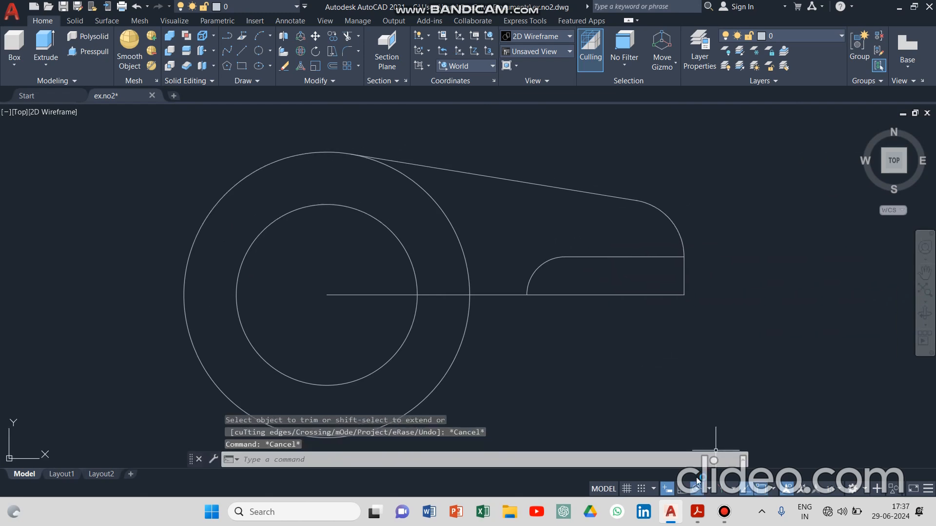
Step: Consult the PDF and mirror the tangent line, corner arc, short vertical line, slot line and slot arc about the centre line, keeping the source objects
click(696, 512)
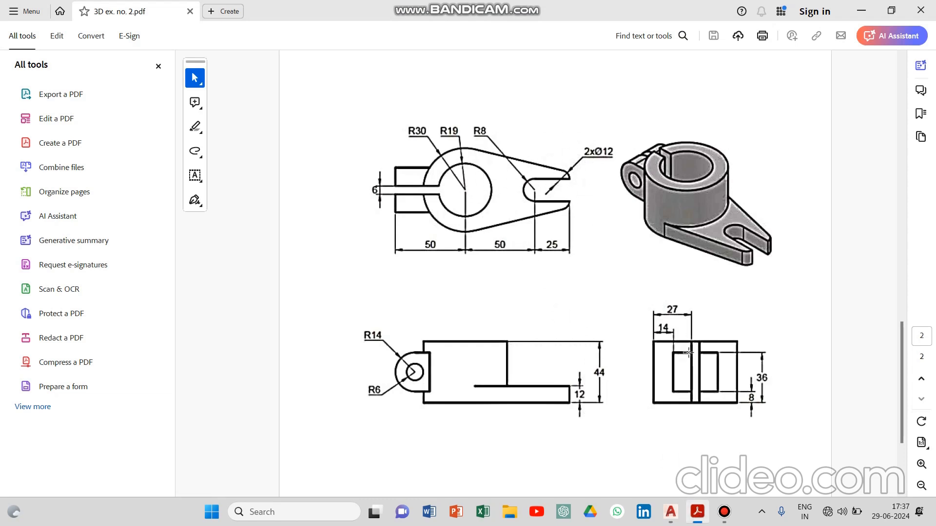
click(671, 512)
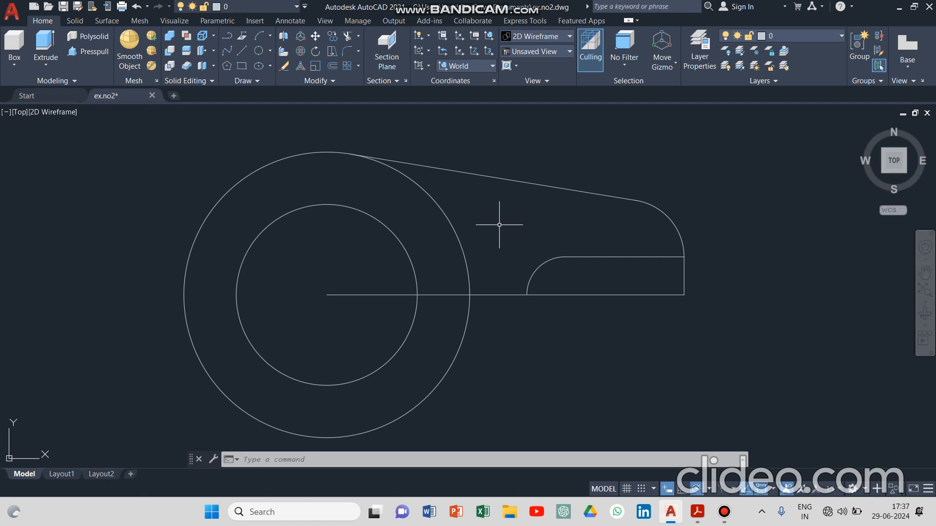
text(m)
key(Return)
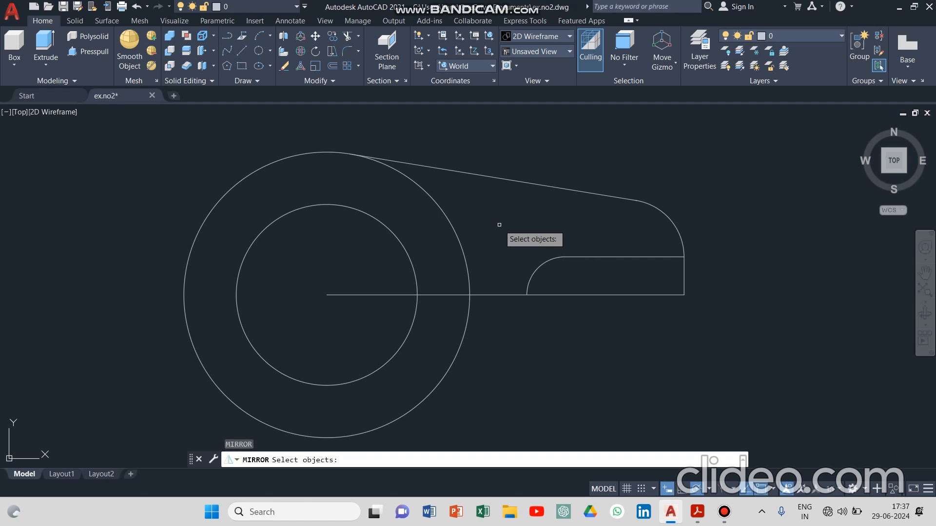
click(518, 182)
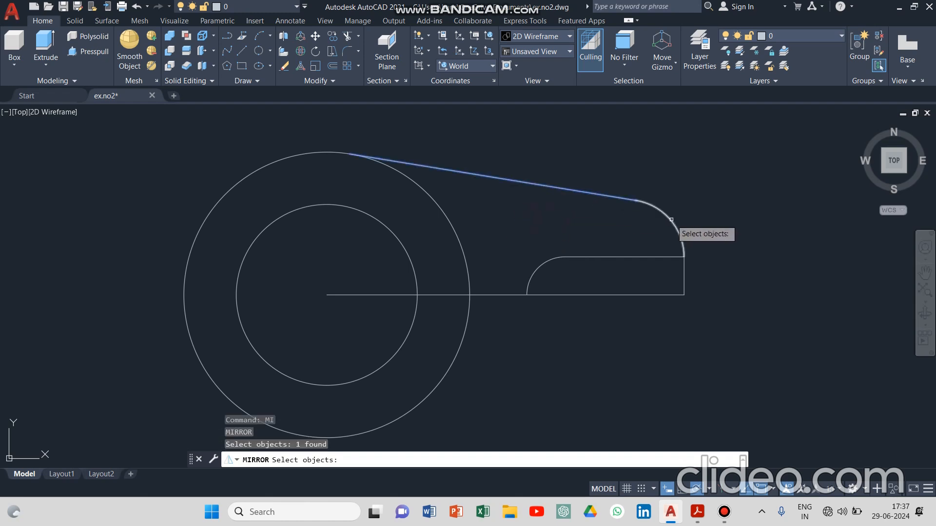
click(676, 229)
click(684, 276)
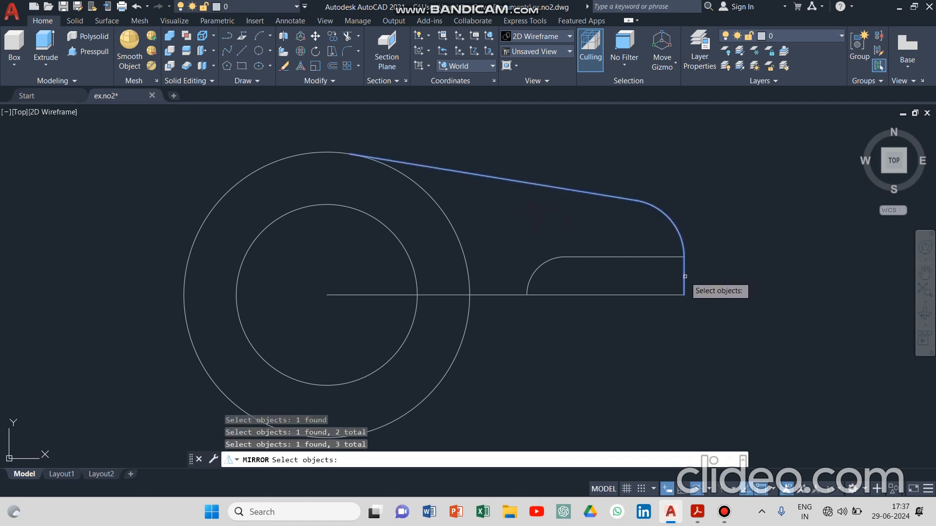
click(642, 257)
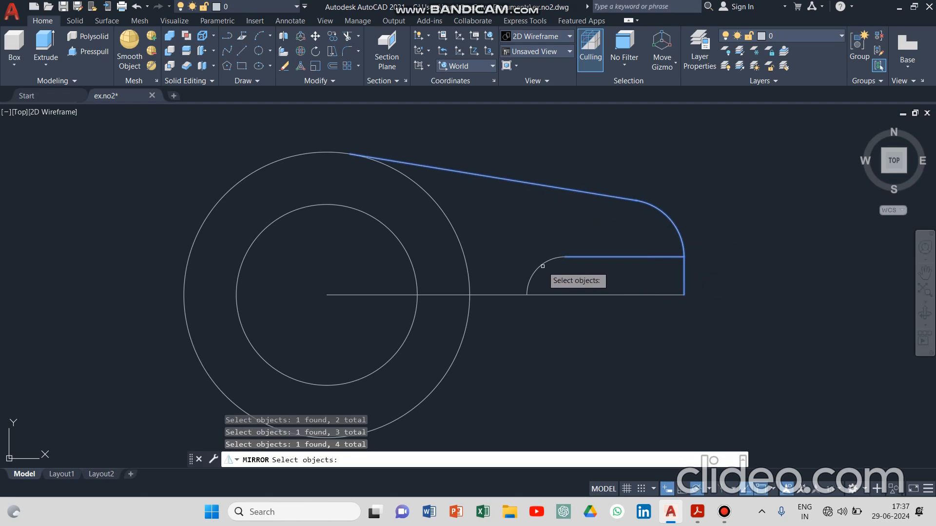
click(541, 266)
key(Return)
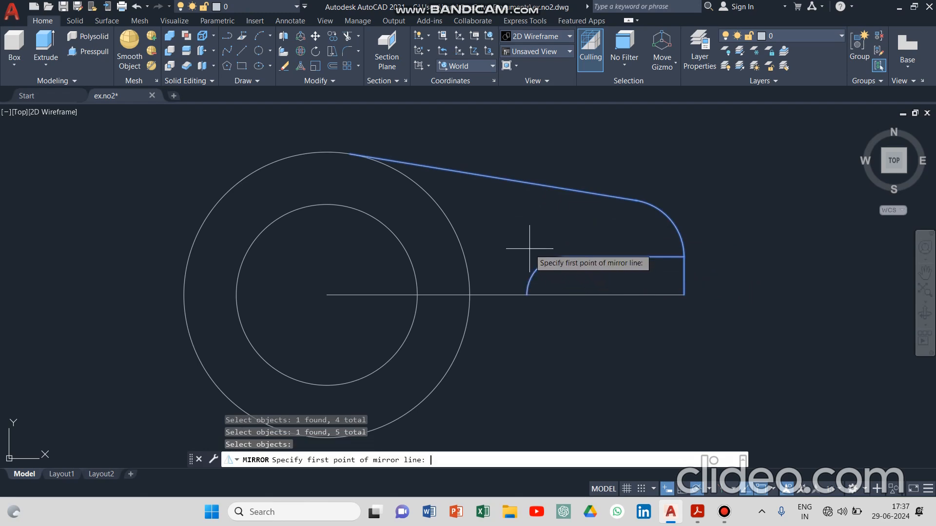
click(326, 294)
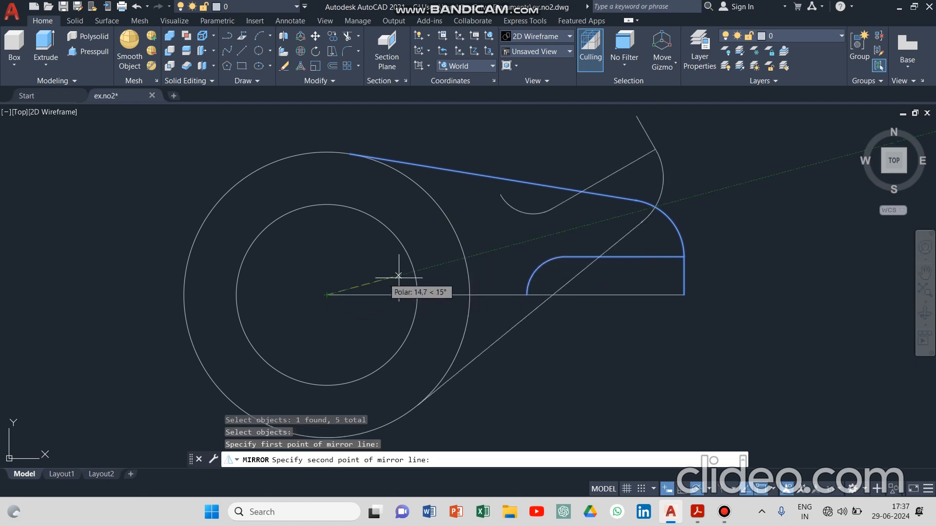
click(684, 294)
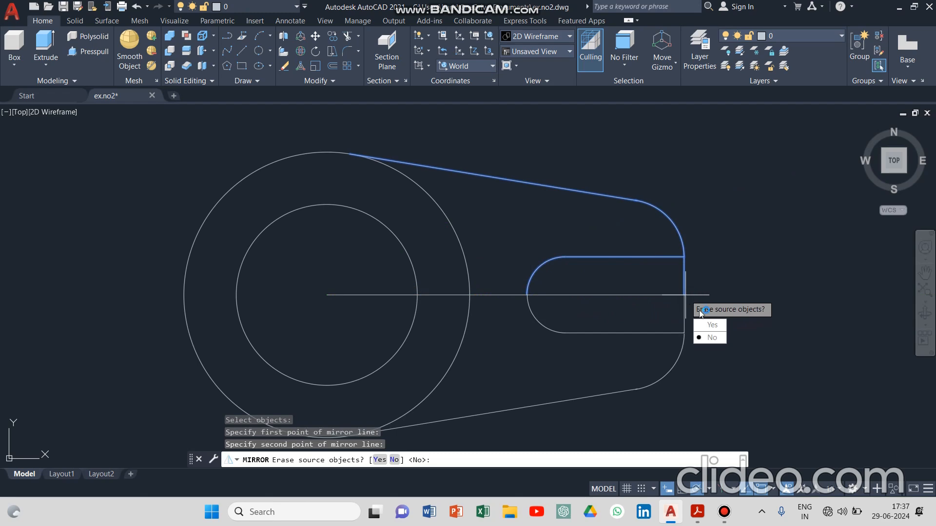
click(711, 337)
Step: Erase the two short vertical lines closing the slot's open end and the horizontal centre line segments
click(685, 309)
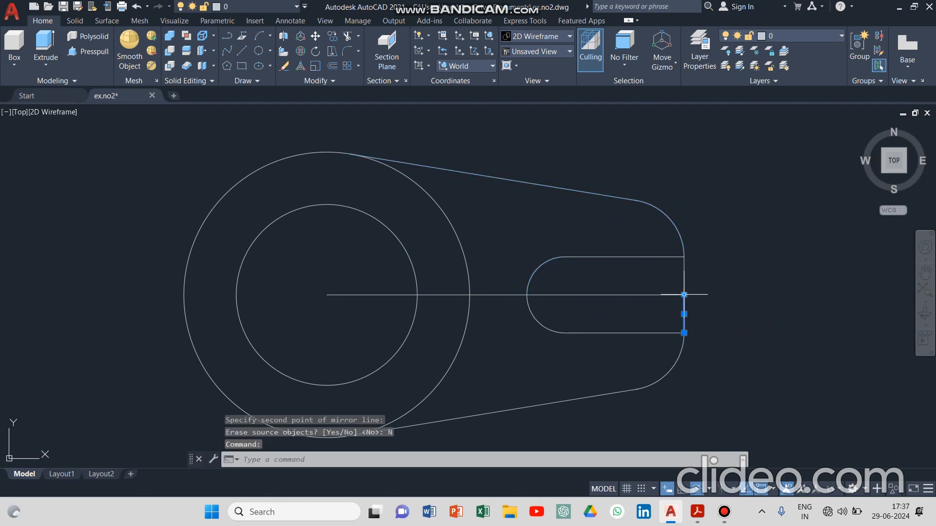
click(684, 277)
click(663, 294)
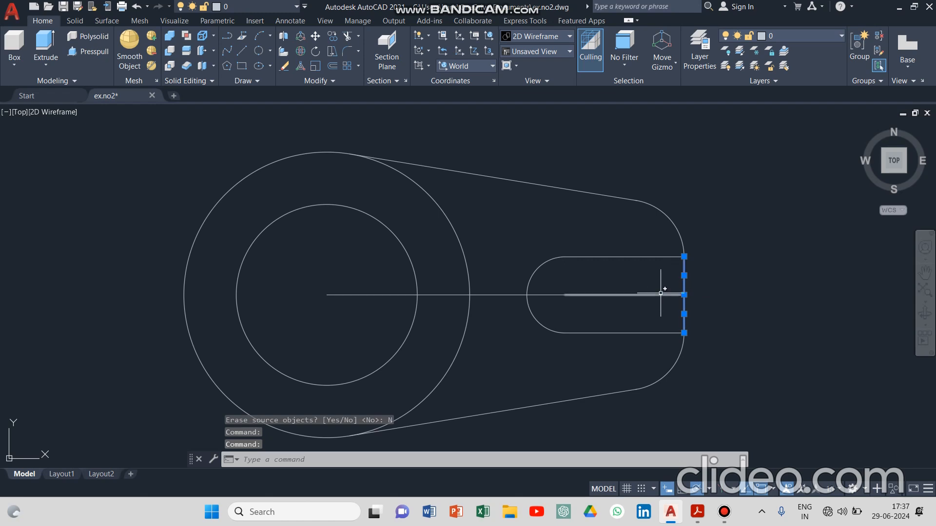
click(492, 294)
key(Delete)
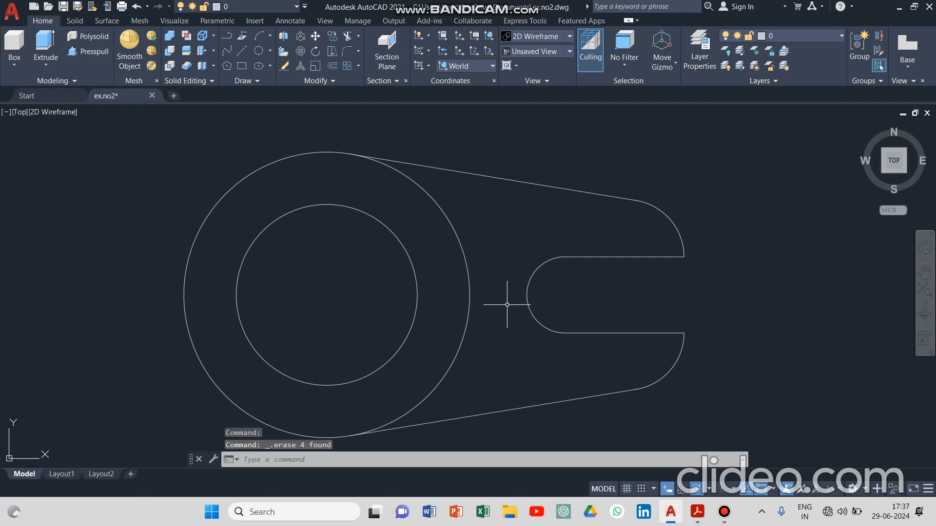
scroll(506, 305, down, 2)
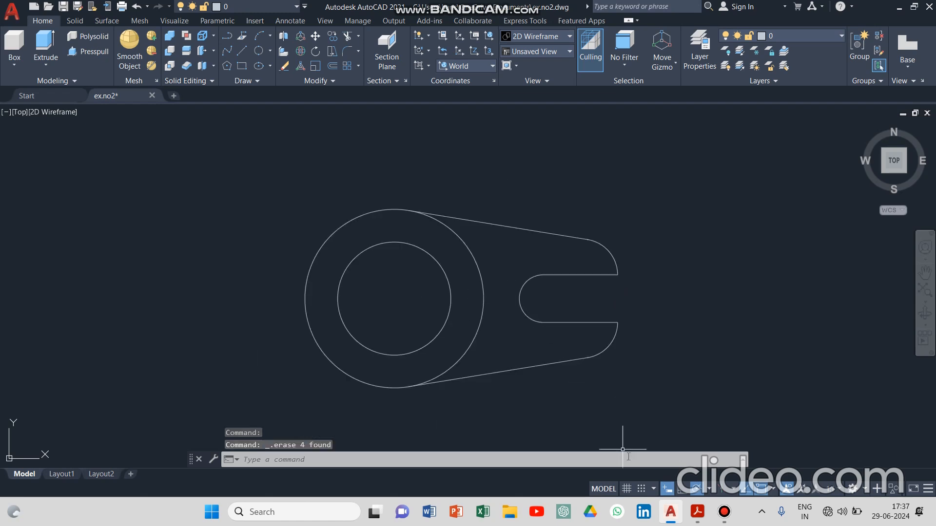
Step: Check the arm thickness in the PDF and, in the home isometric view, extrude the slotted arm area upward by 12 with Presspull
click(696, 510)
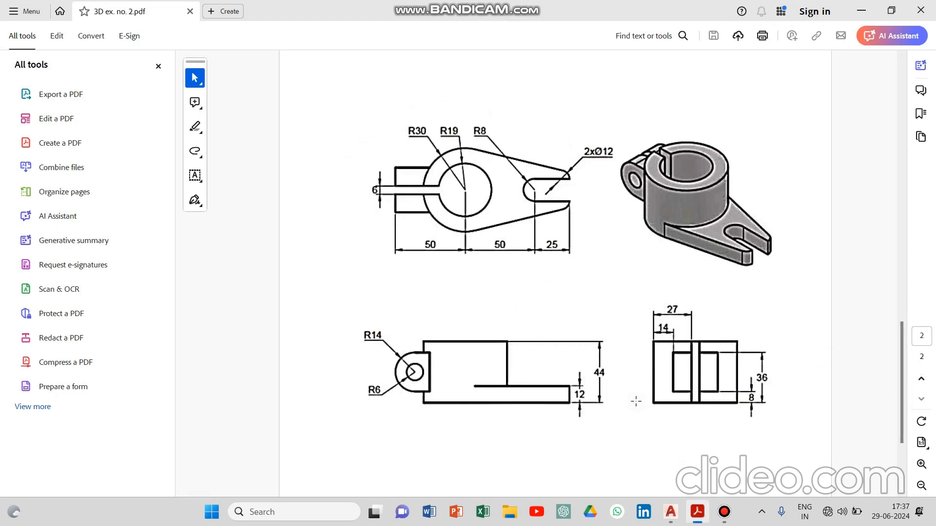
click(671, 512)
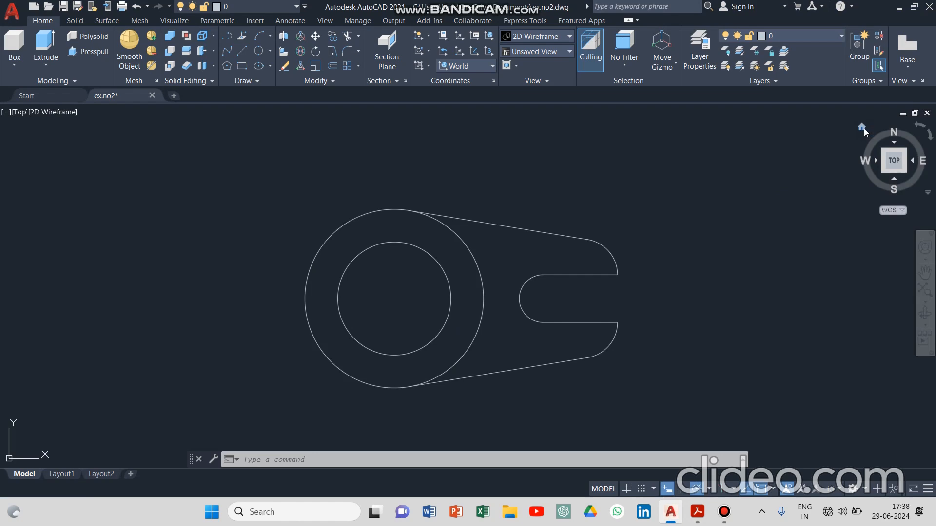
click(861, 128)
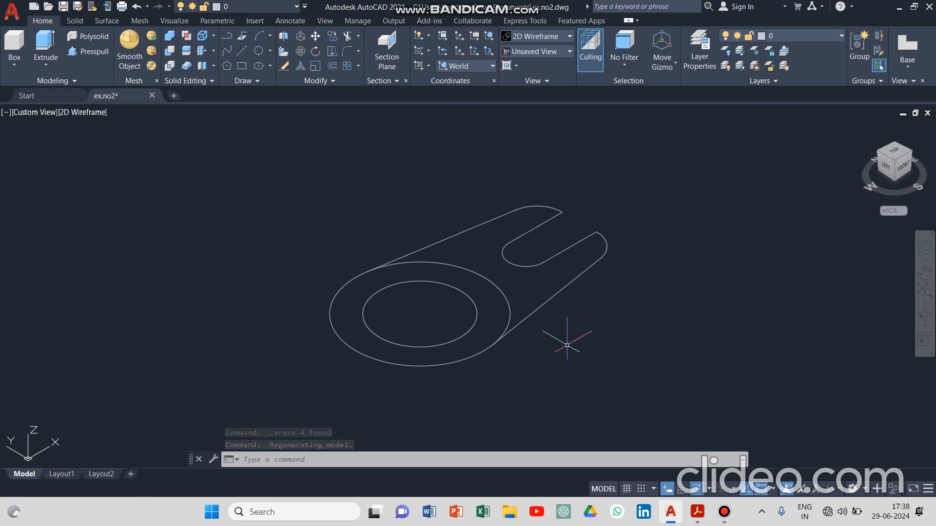
click(697, 512)
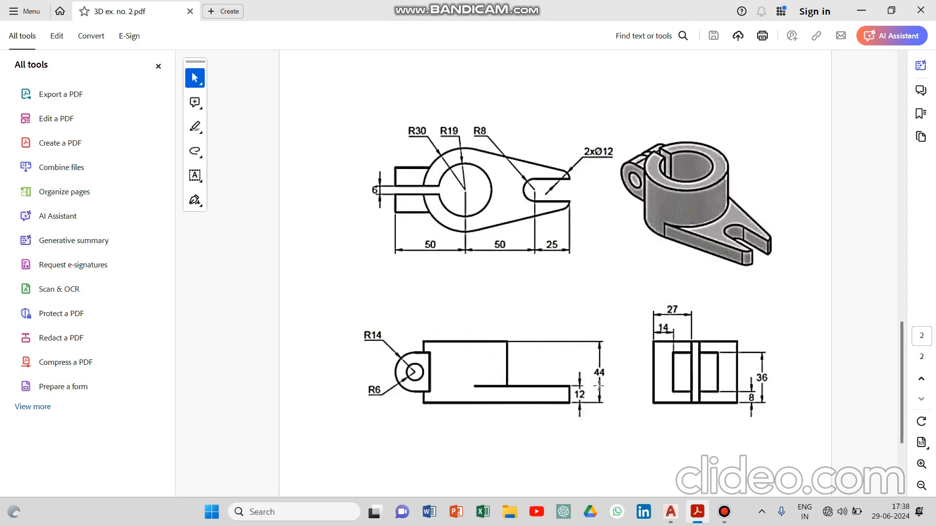
click(671, 512)
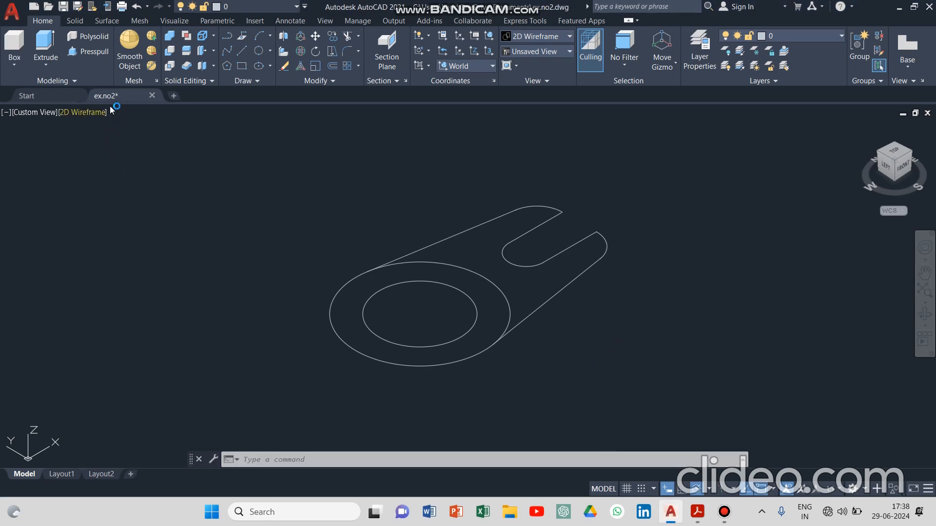
click(87, 51)
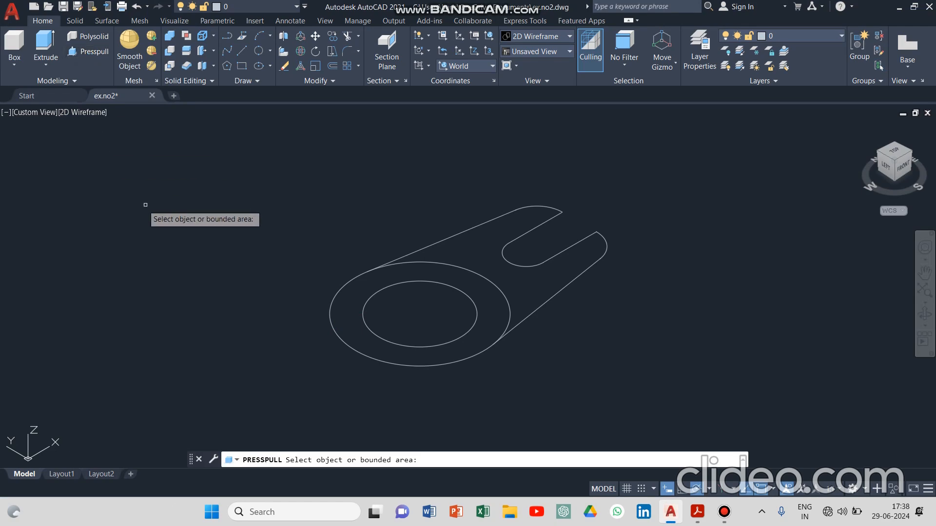
click(489, 232)
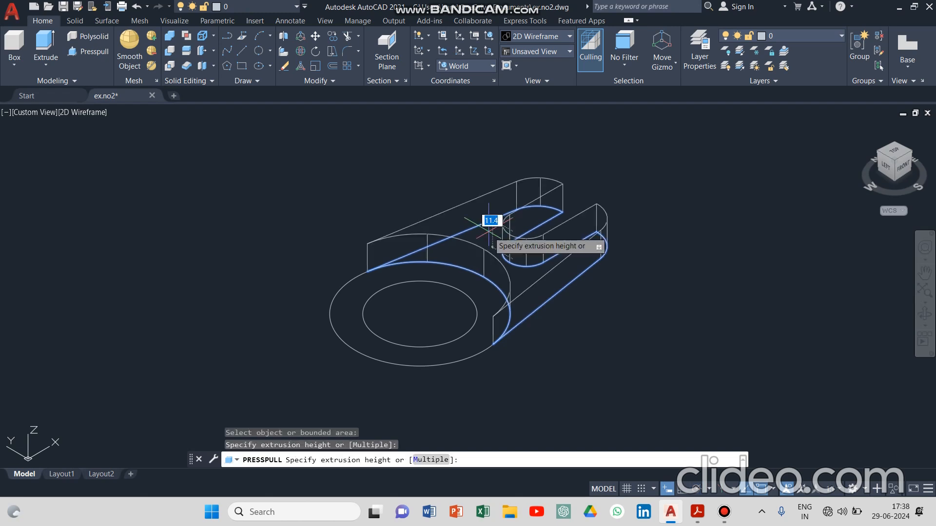
text(2)
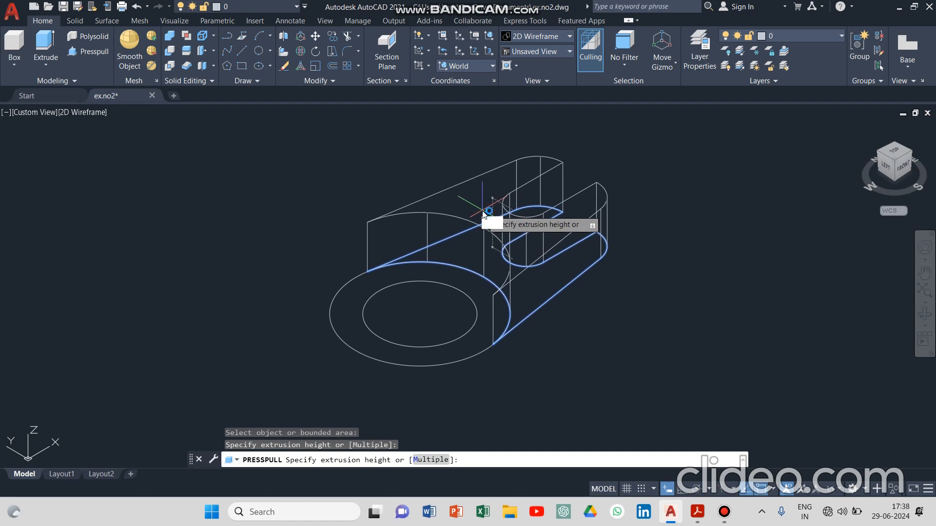
key(Return)
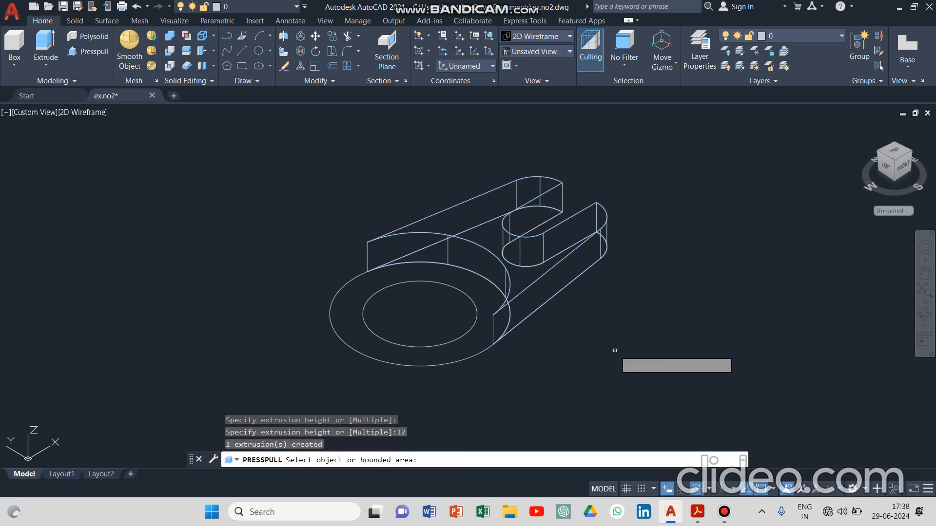
Step: Extrude the ring area between the radius 30 and radius 19 circles upward by 44 with Presspull
click(432, 353)
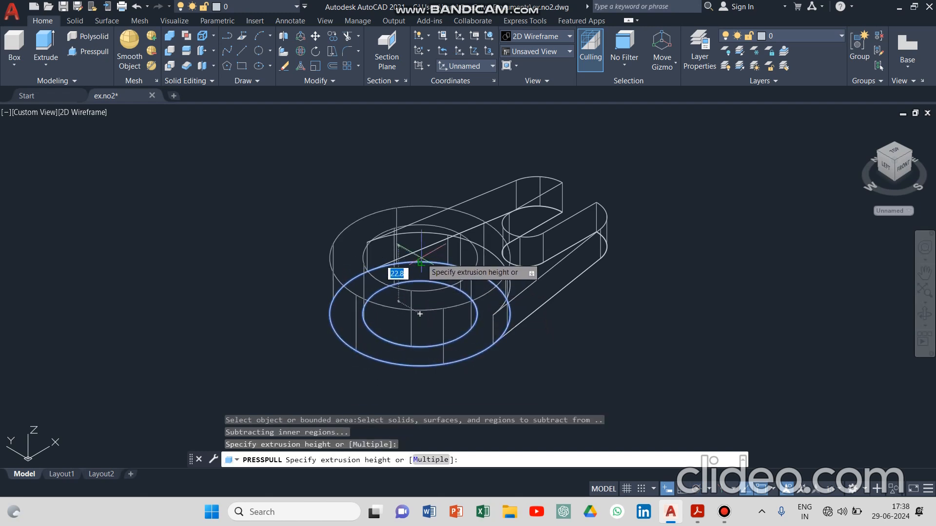
text(44)
key(Return)
key(Return)
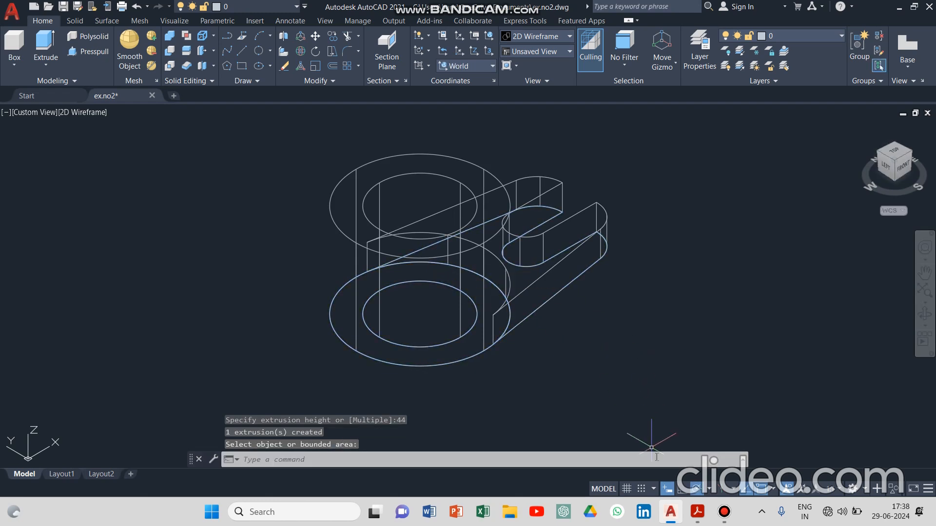
Step: Check the heights against the PDF and set the visual style to Shaded to inspect the solid model
click(696, 521)
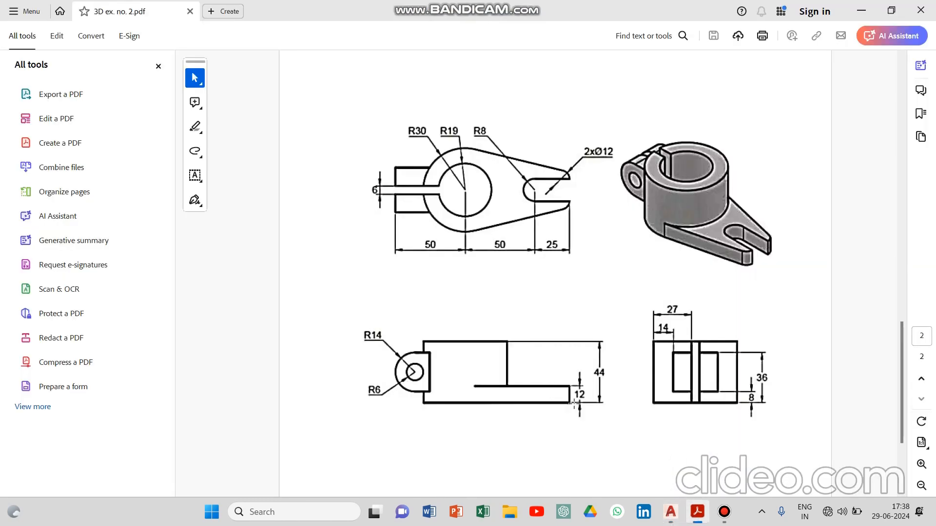
click(670, 511)
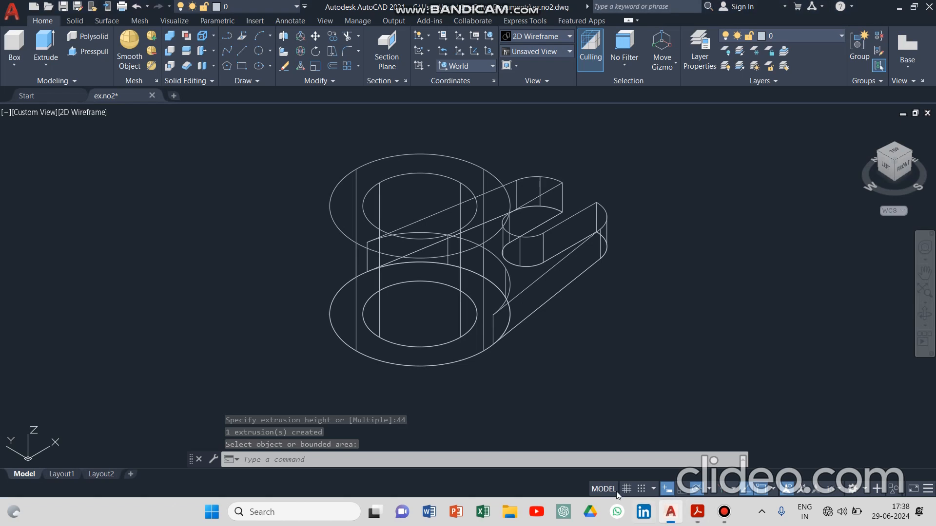
click(80, 113)
click(126, 193)
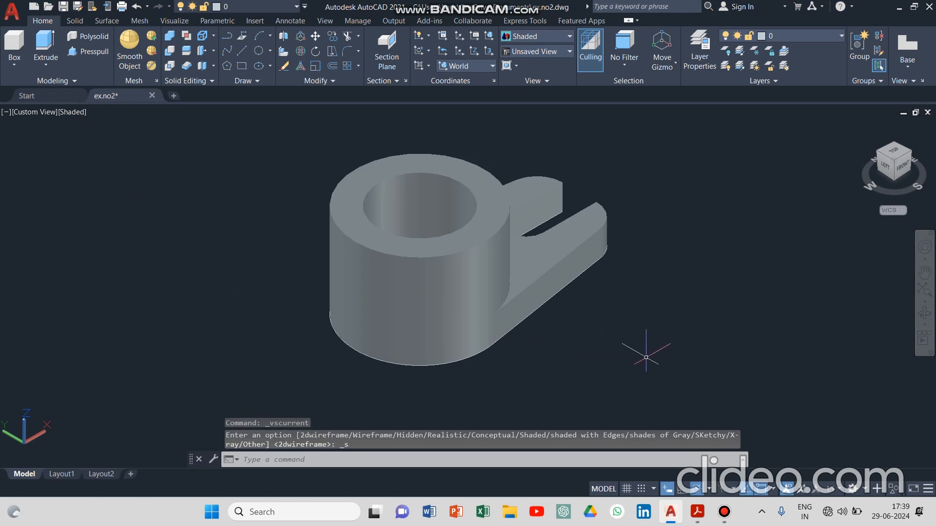
shift+middle_drag(664, 340, 600, 383)
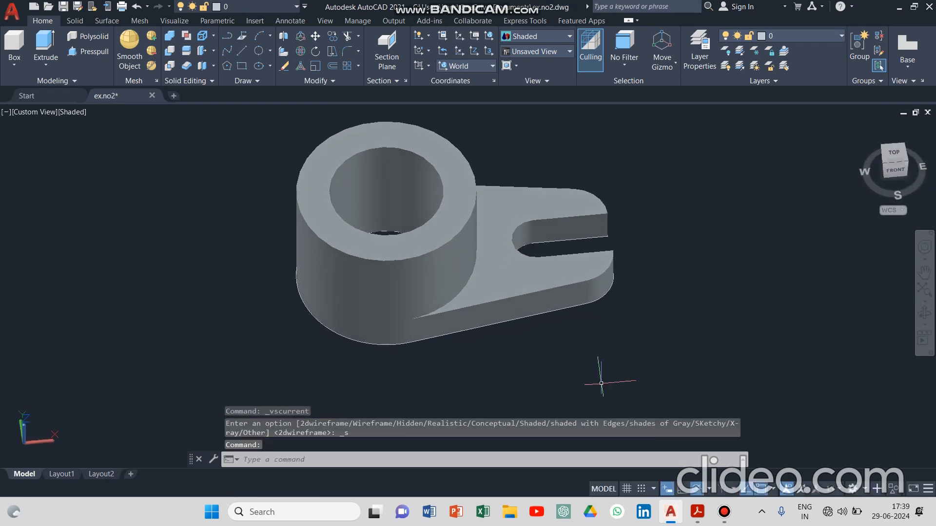
Step: Check the lug's dimensions in the exercise PDF and orient the AutoCAD model to the Front view
click(696, 512)
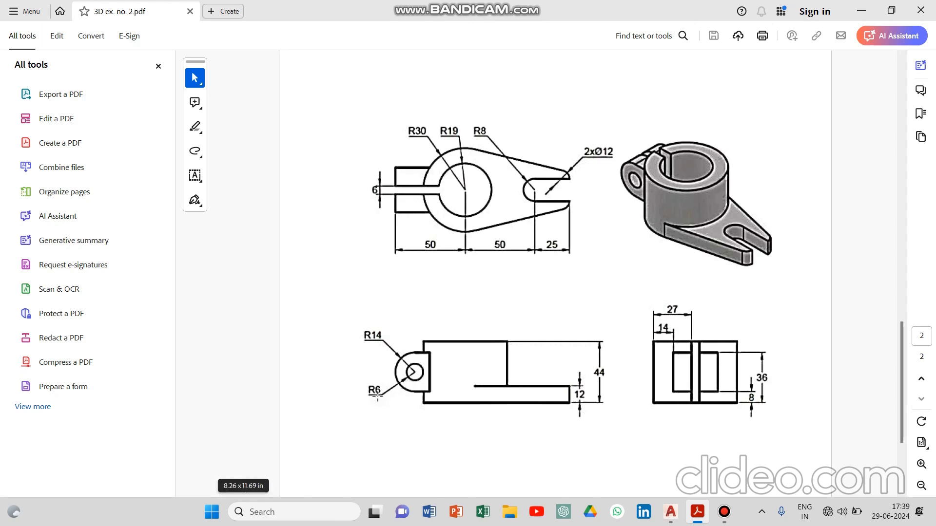
click(670, 510)
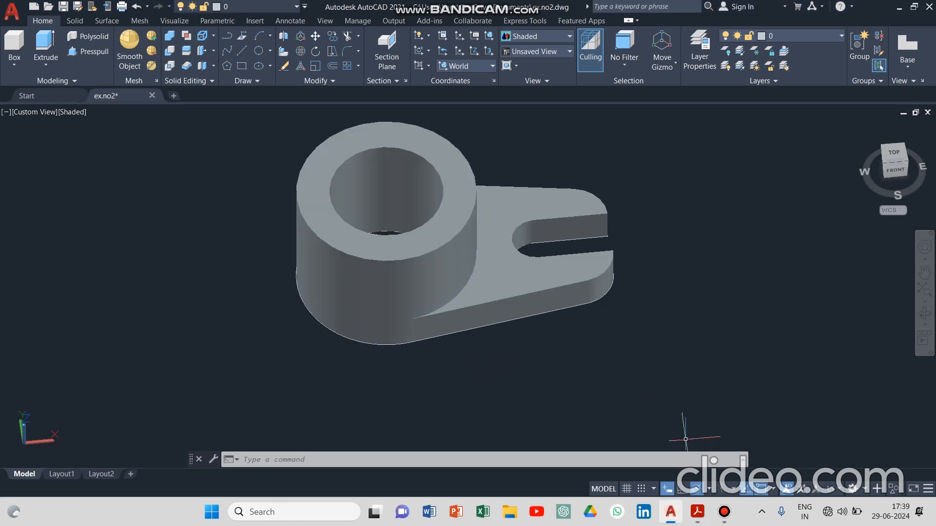
click(697, 512)
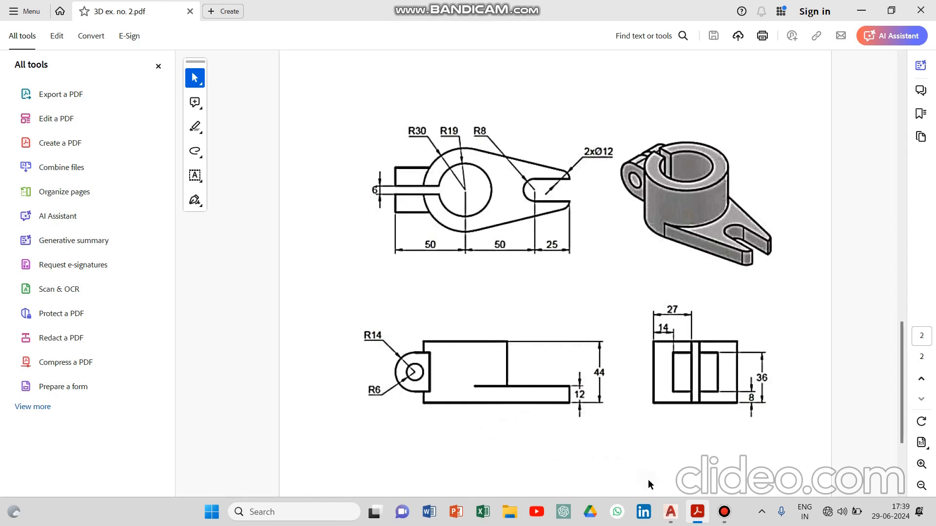
click(667, 511)
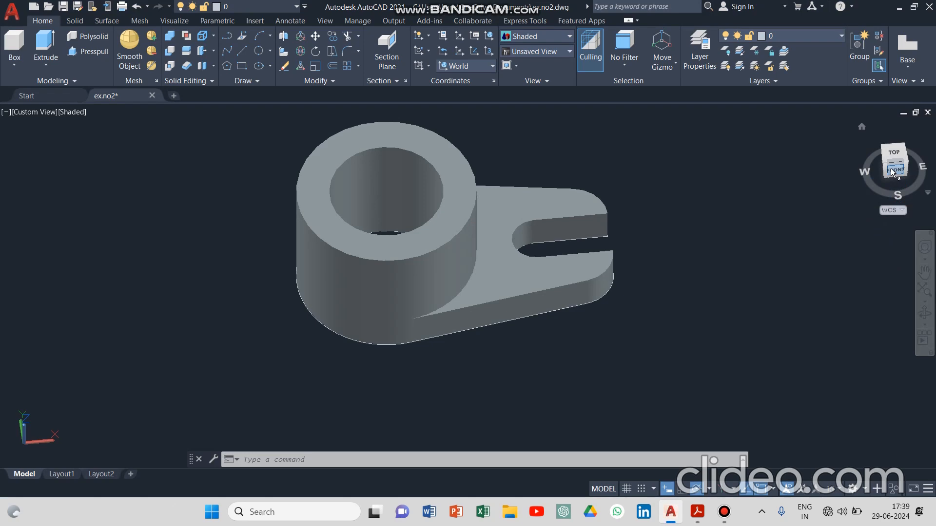
mouse_move(829, 219)
mouse_down()
mouse_move(825, 192)
mouse_move(752, 268)
mouse_move(745, 252)
mouse_up()
mouse_move(745, 251)
shift+middle_down()
mouse_move(735, 253)
mouse_move(733, 209)
shift+middle_up()
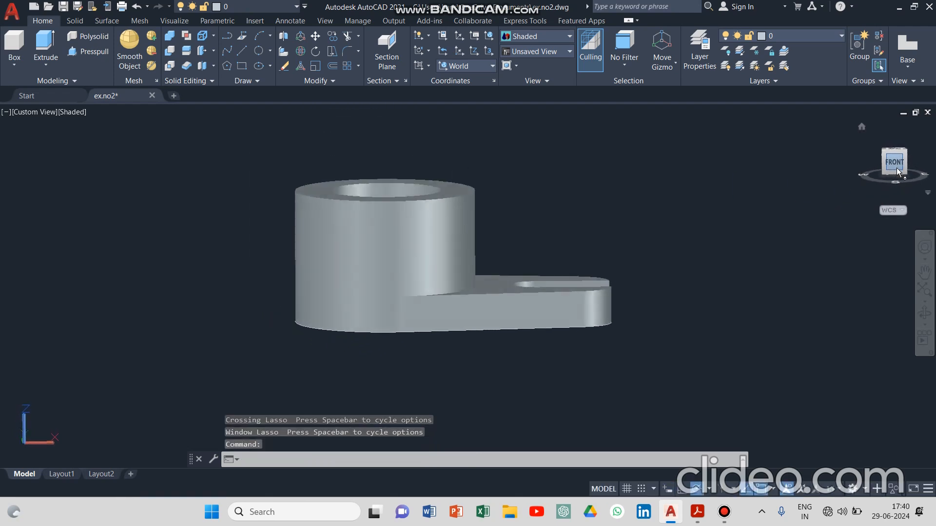
click(889, 173)
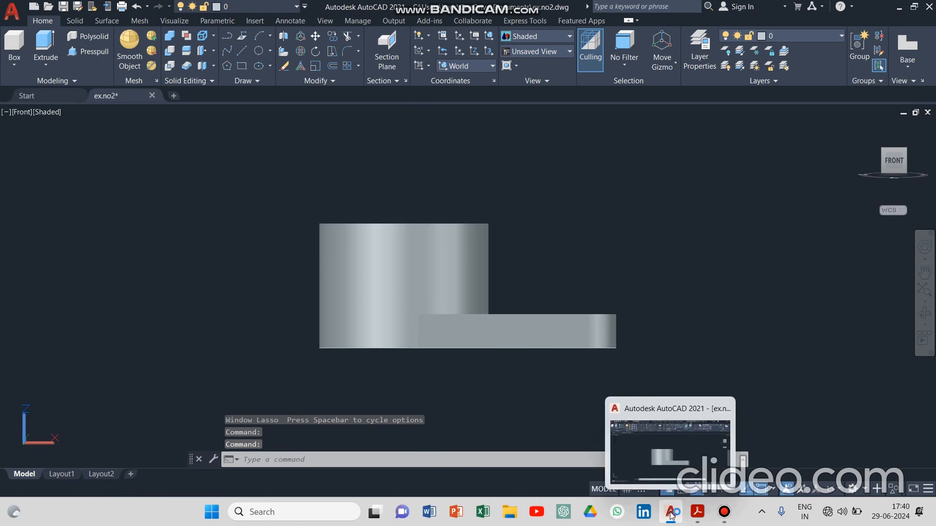
click(697, 511)
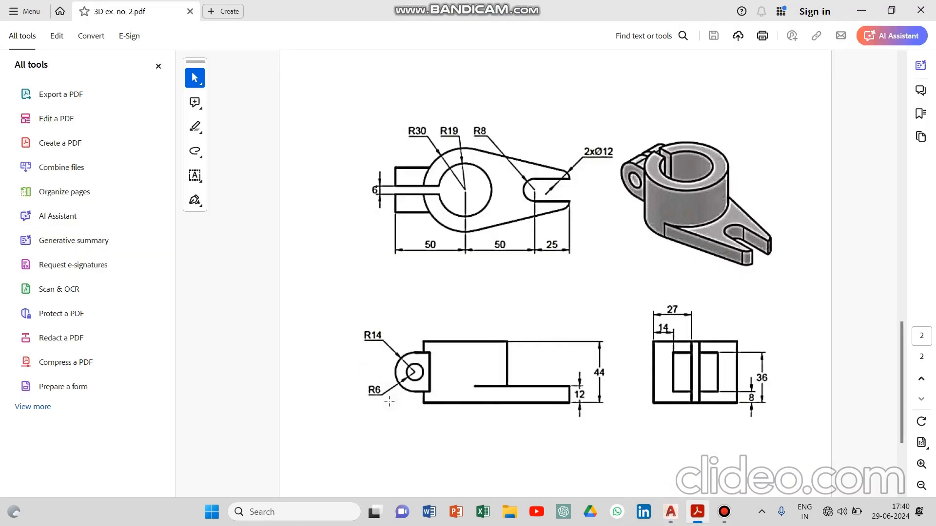
click(669, 513)
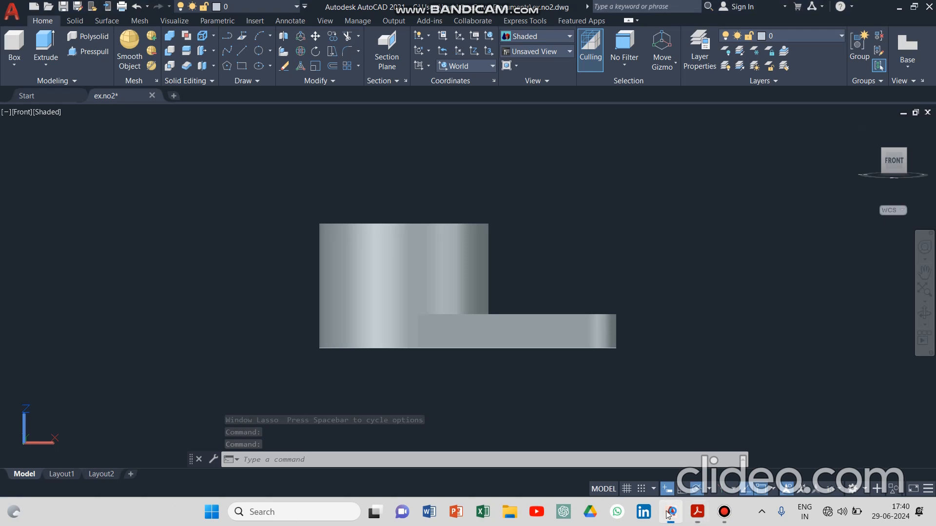
Step: Try to draw a radius 6 circle for the lug hole beside the ring, and inspect its orientation from above
click(271, 53)
click(268, 71)
click(174, 293)
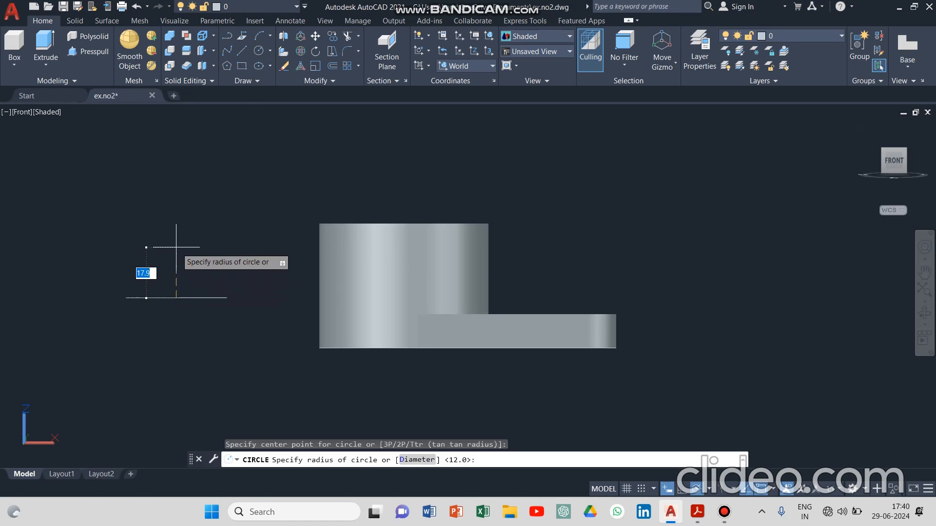
text(6)
key(Return)
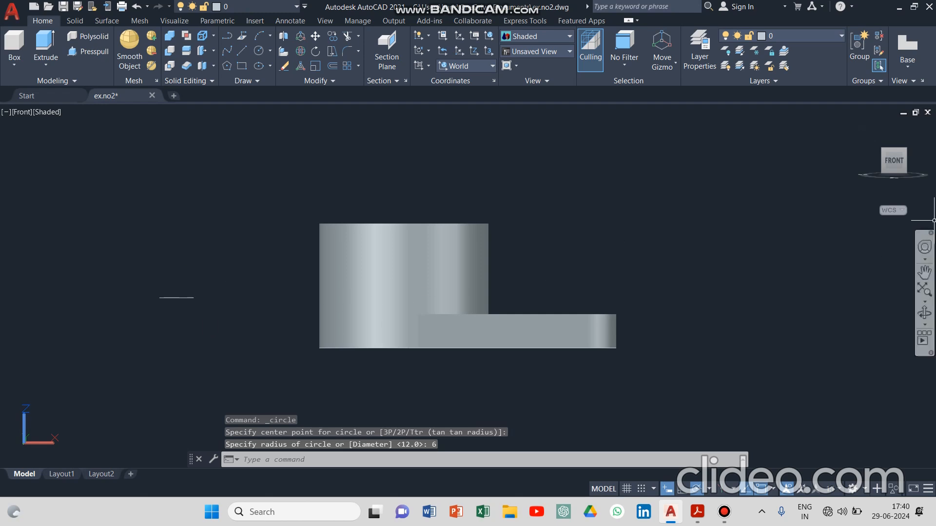
click(883, 150)
click(892, 151)
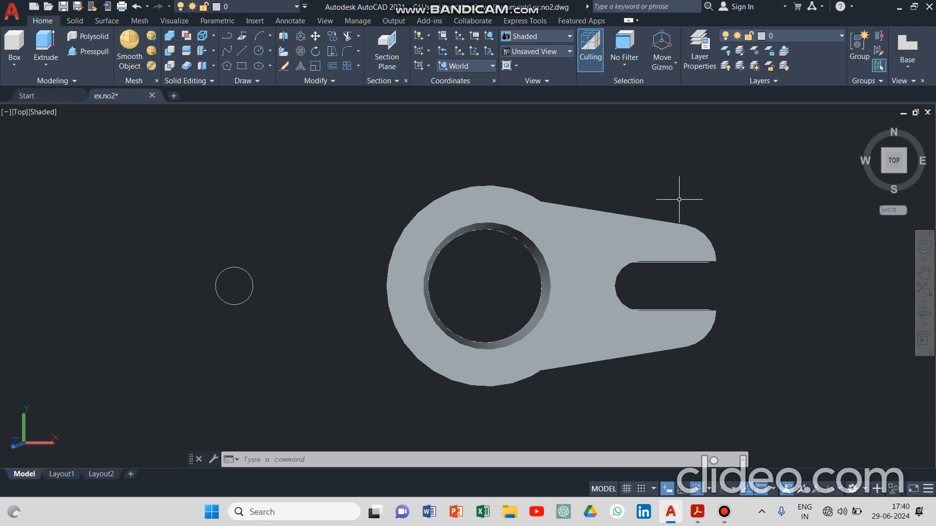
mouse_move(793, 220)
middle_down()
mouse_move(791, 169)
mouse_move(841, 154)
middle_up()
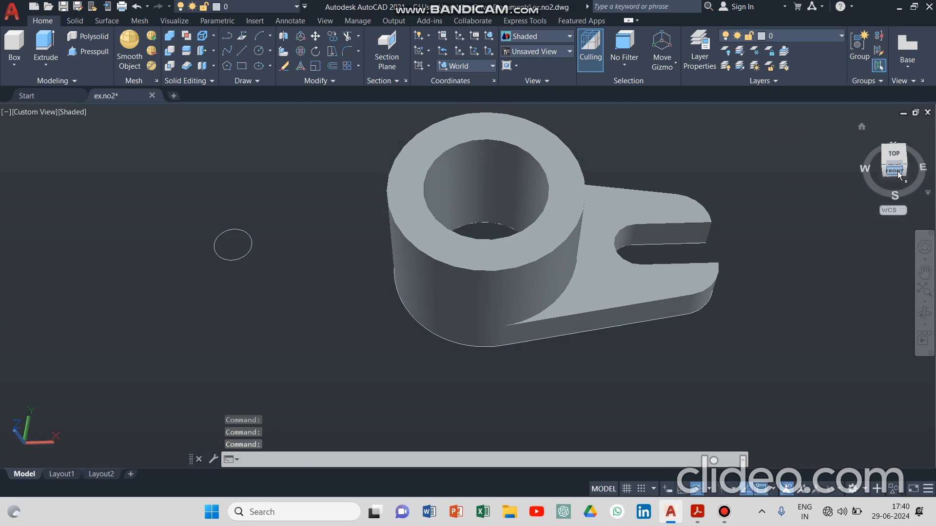
Step: In the Front view, set the visual style to 2D Wireframe and erase the wrongly oriented radius 6 circle
click(897, 171)
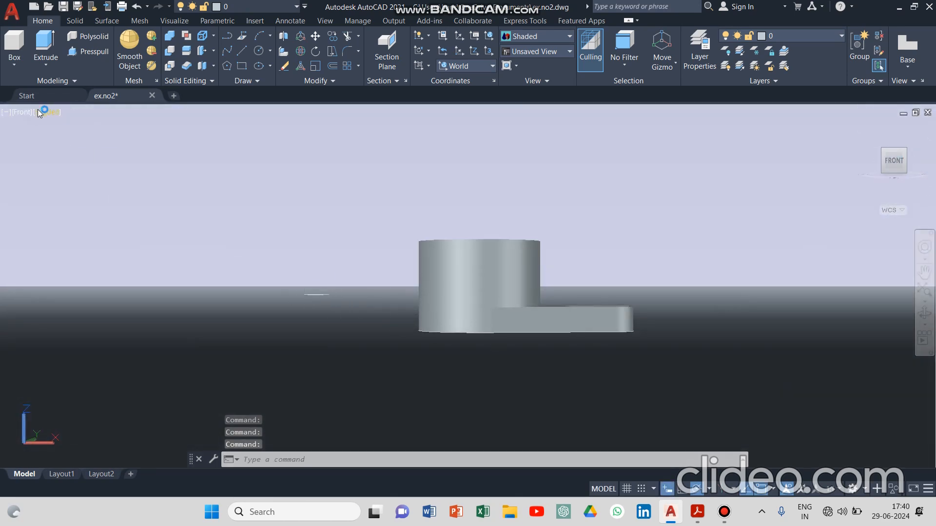
click(39, 111)
click(63, 143)
click(287, 269)
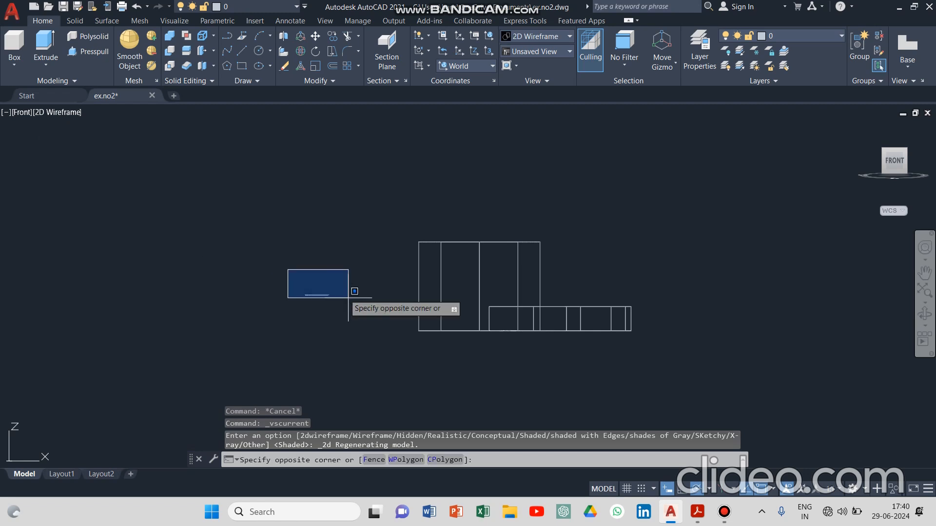
click(348, 298)
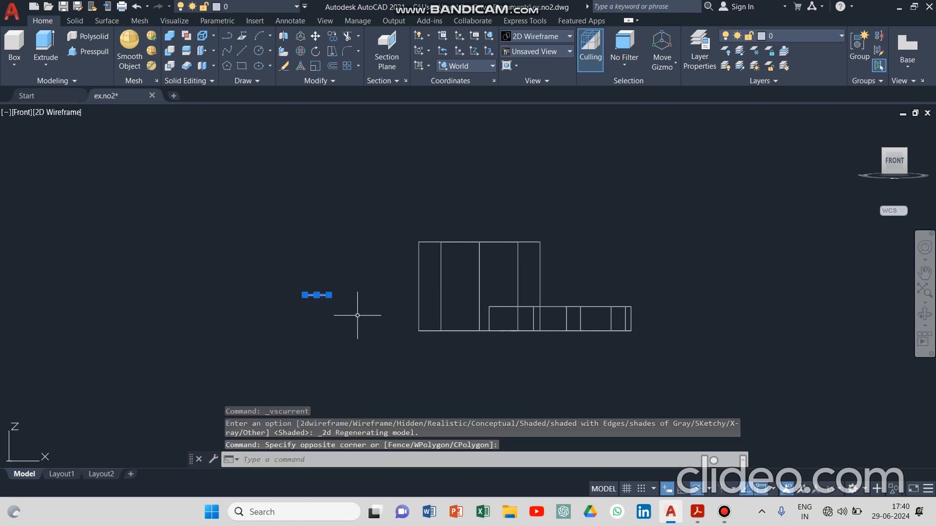
key(Delete)
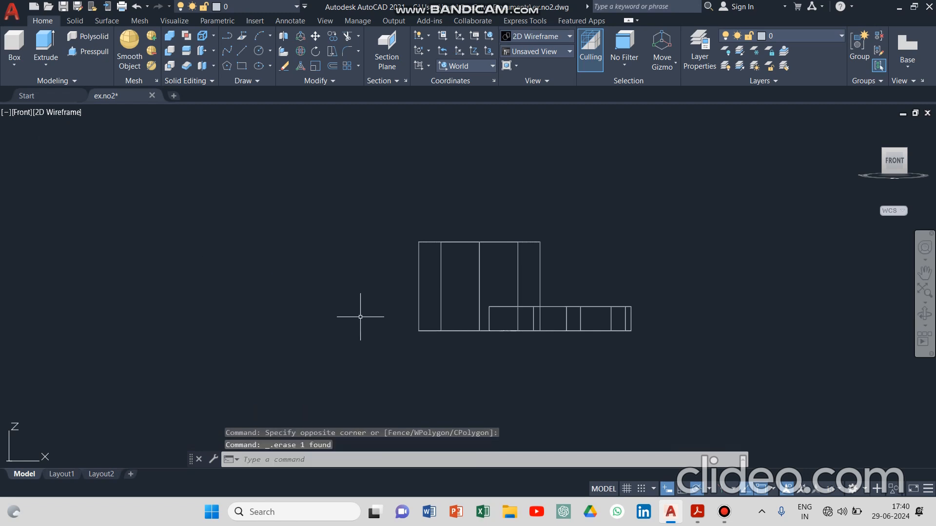
Step: Align the XY plane of the UCS with the current Front view
scroll(360, 308, up, 2)
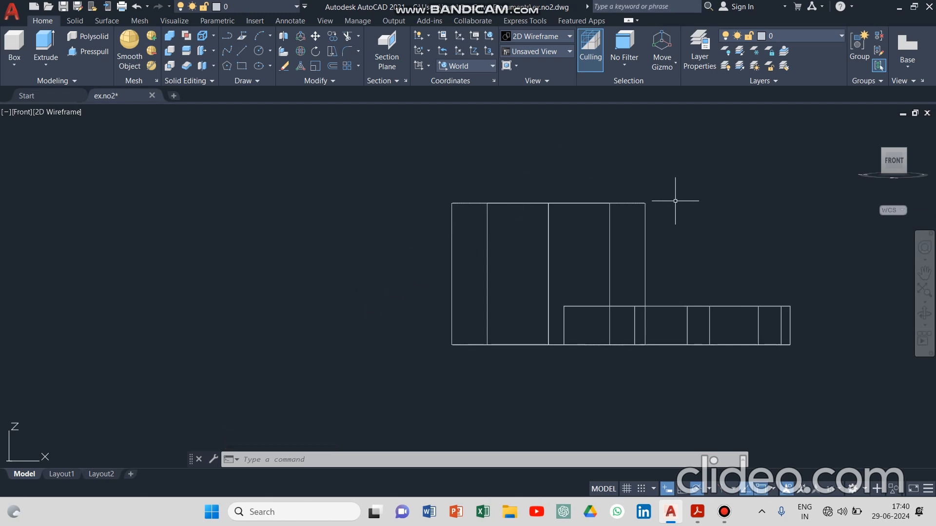
mouse_move(890, 169)
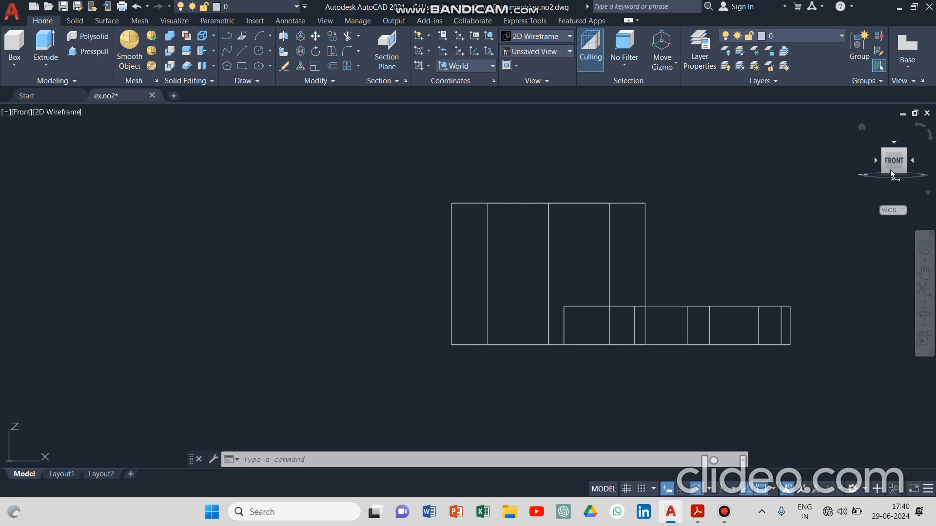
click(417, 67)
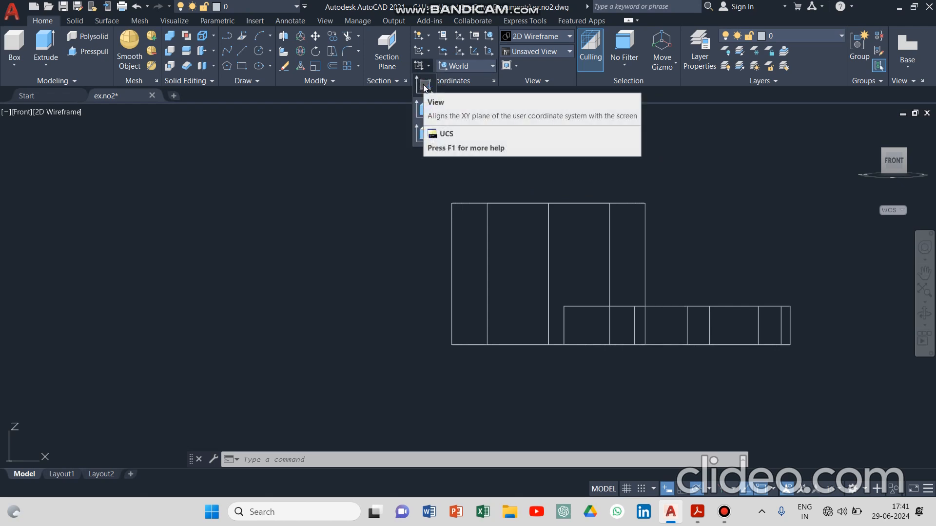
click(423, 86)
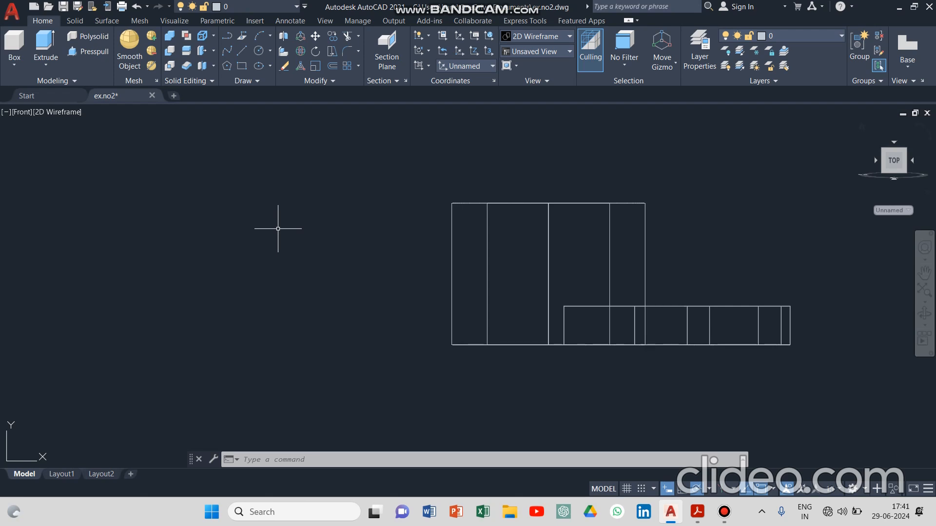
Step: Draw two concentric circles of radius 6 and radius 14 in the free space left of the ring
click(259, 51)
click(282, 308)
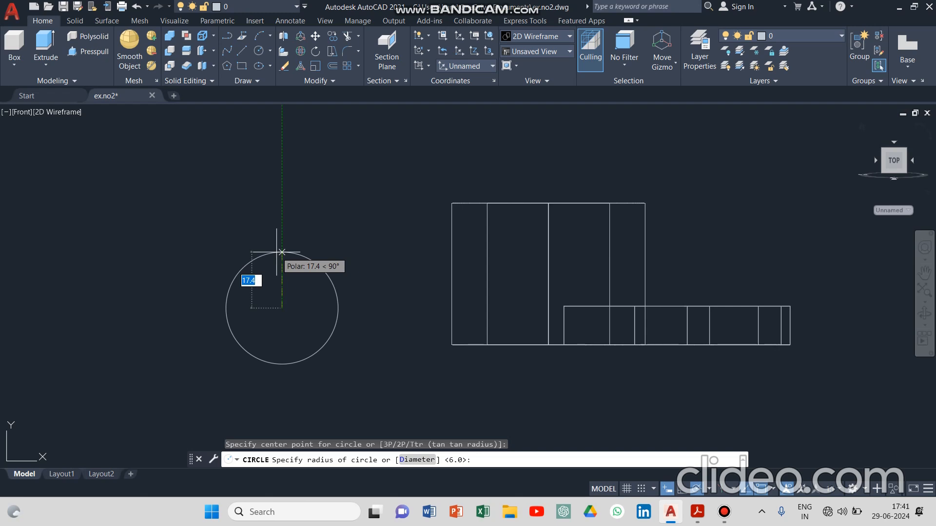
text(6)
key(Return)
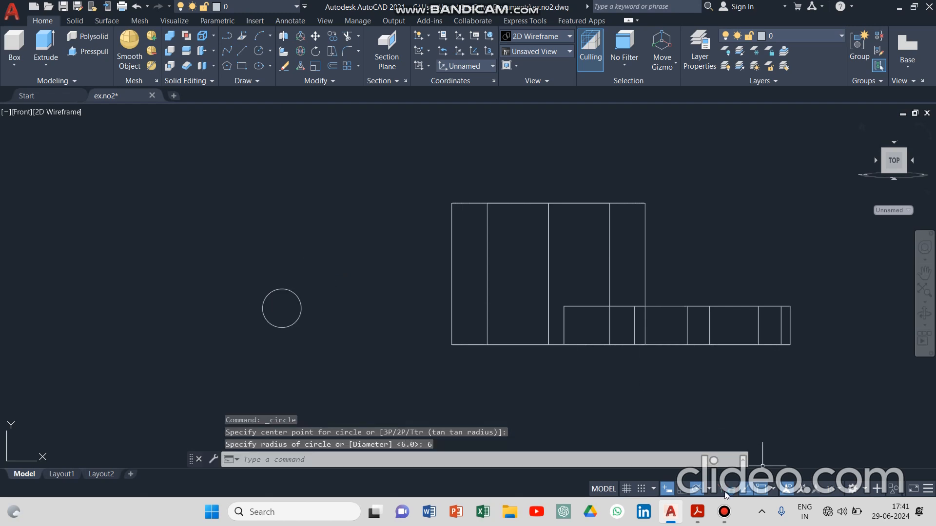
click(698, 512)
click(699, 512)
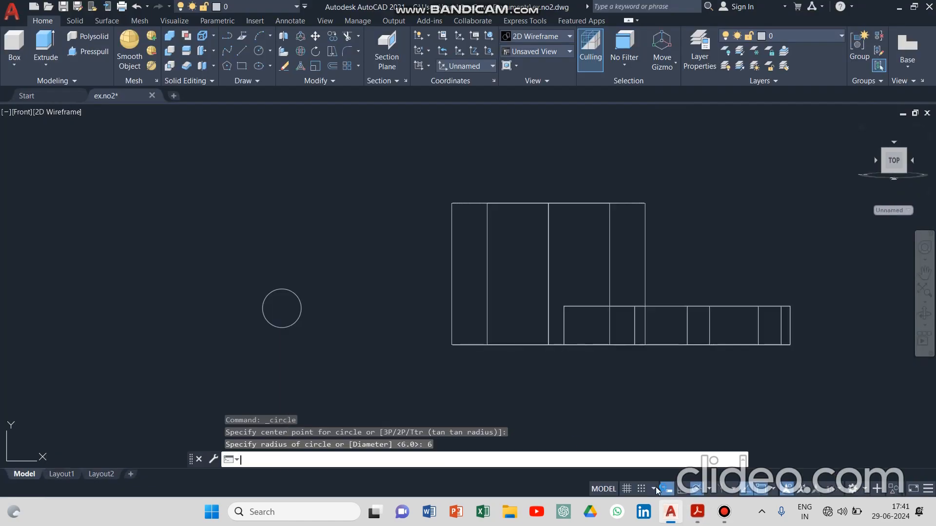
key(Return)
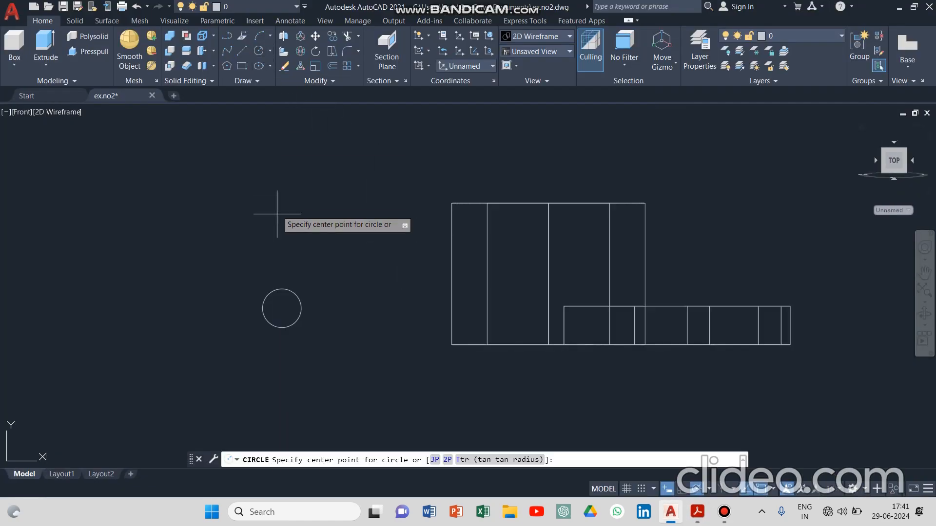
click(281, 308)
text(1)
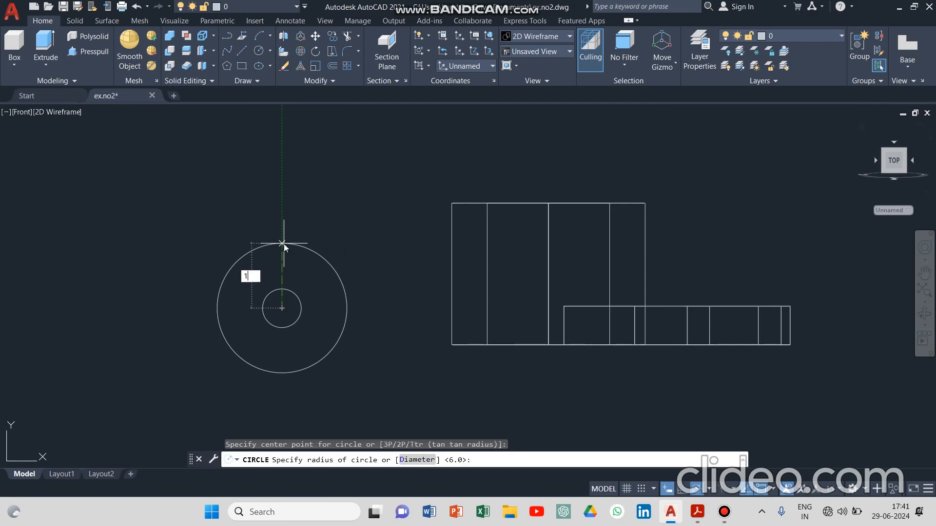
text(4)
key(Return)
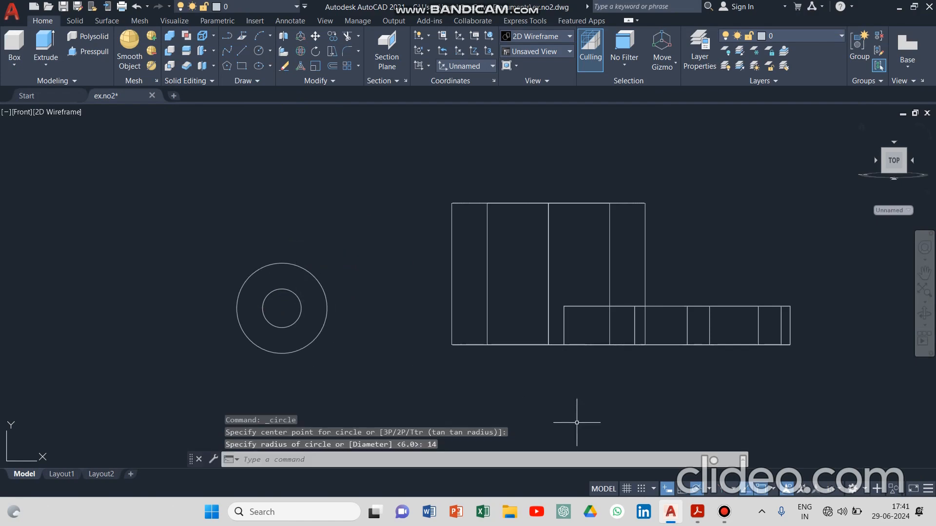
Step: Draw lug lines from the outer circle's top quadrant 14 to the right, 28 down, and back to its bottom quadrant
click(699, 515)
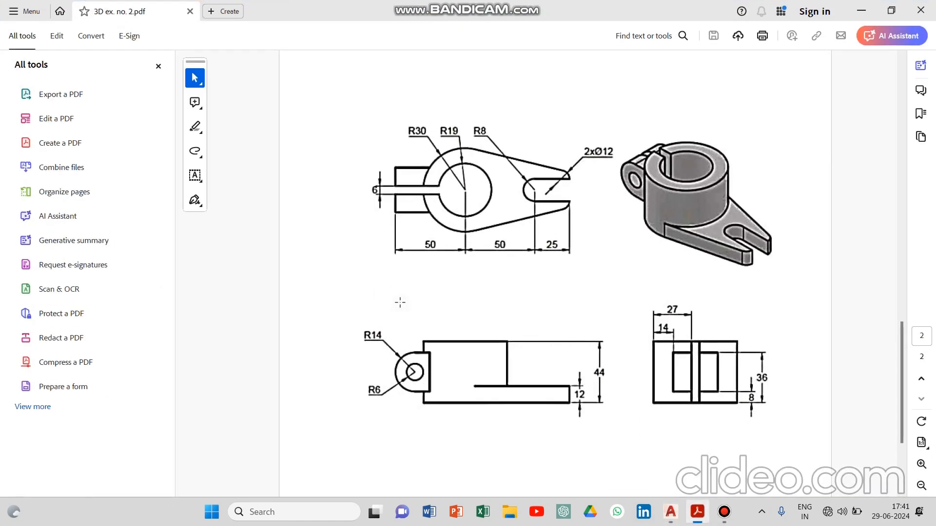
click(671, 512)
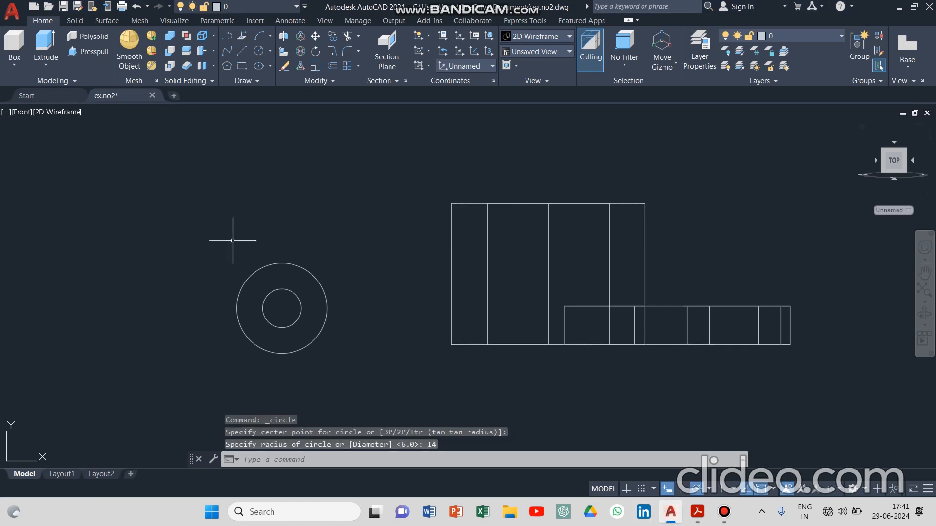
click(242, 50)
click(282, 263)
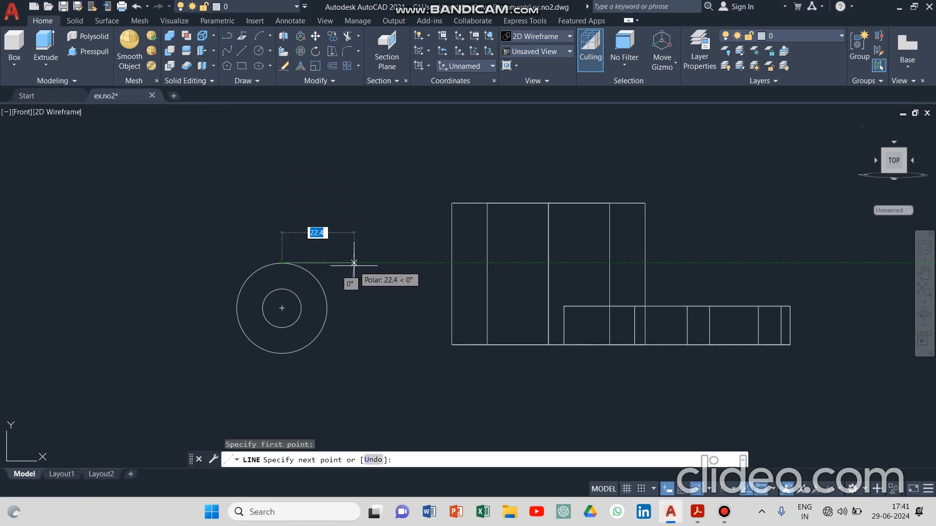
text(14)
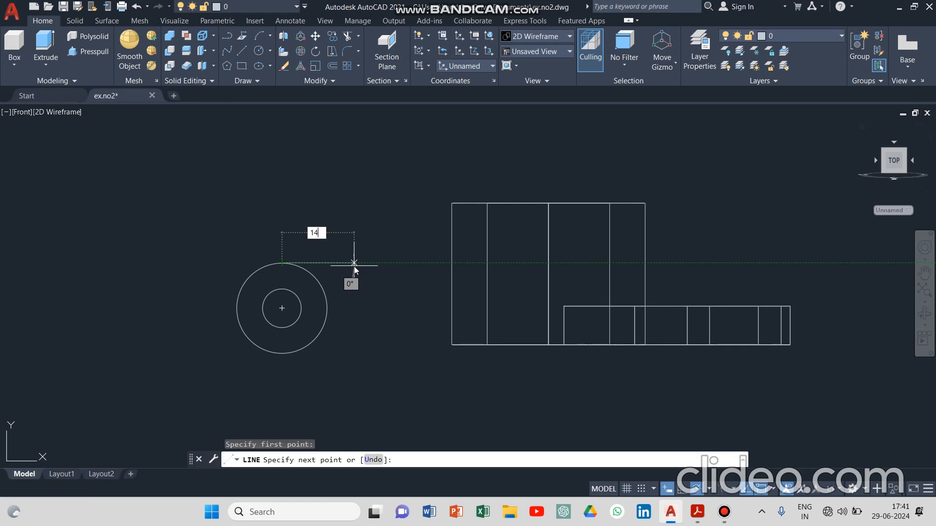
key(Return)
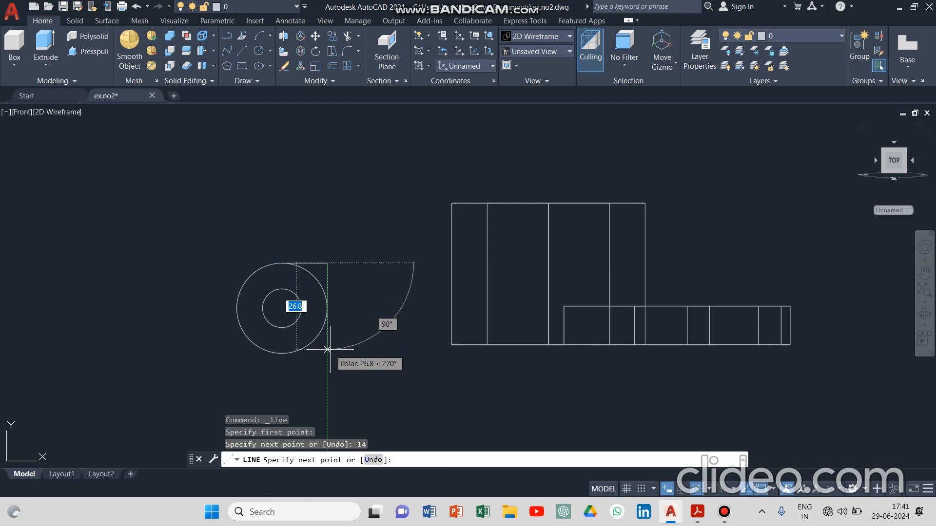
text(2)
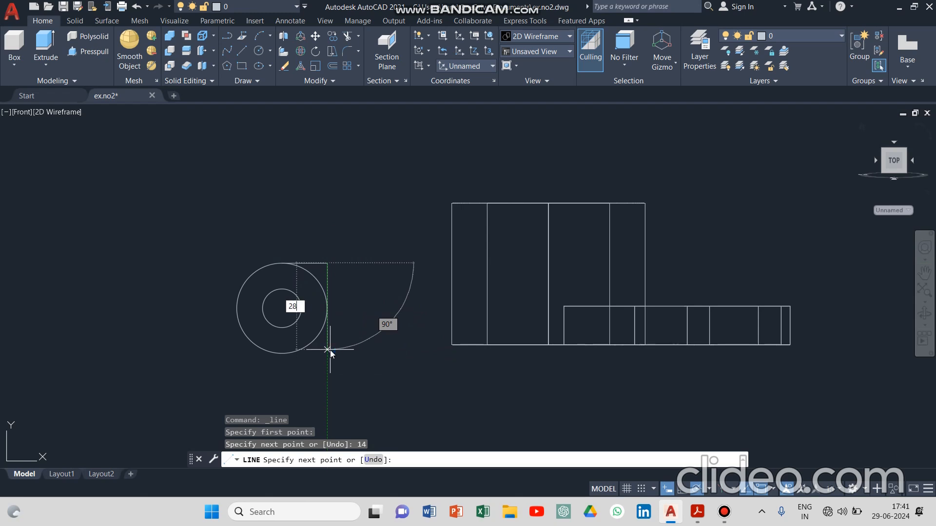
text(8)
key(Return)
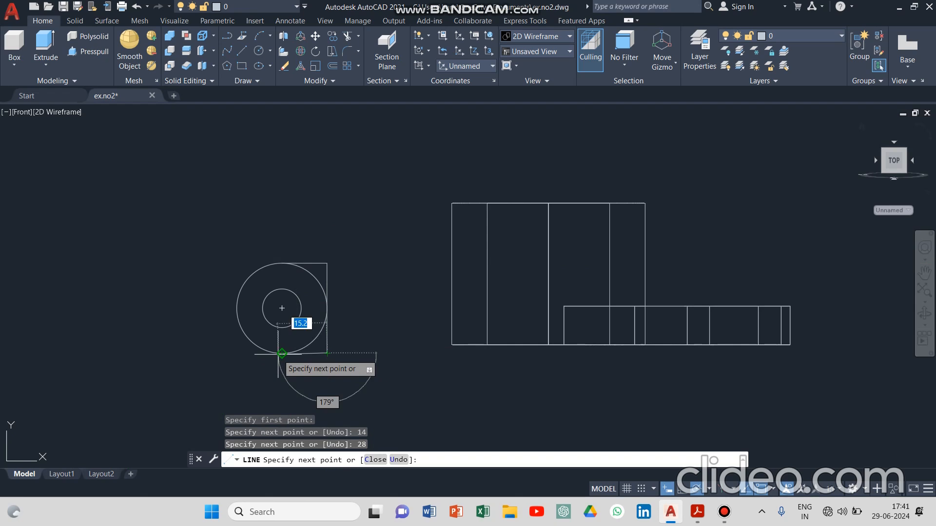
key(Escape)
key(Escape)
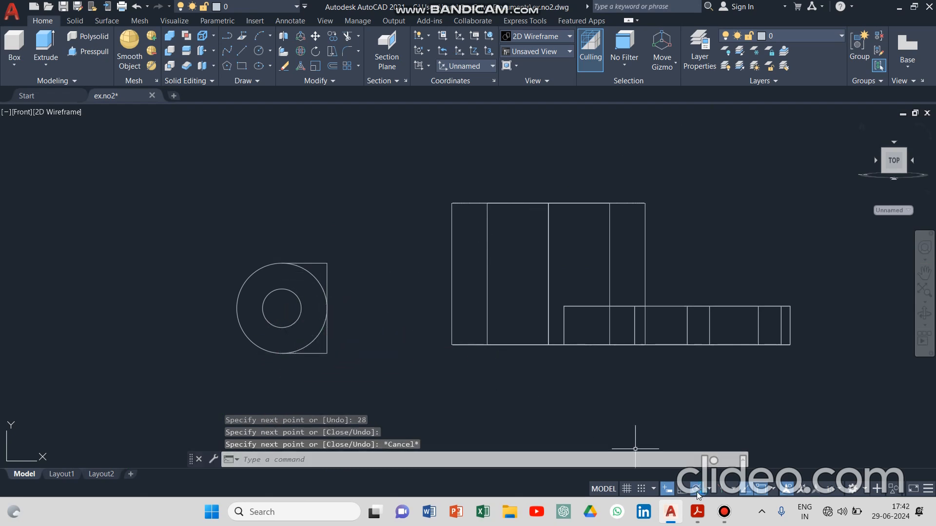
click(697, 512)
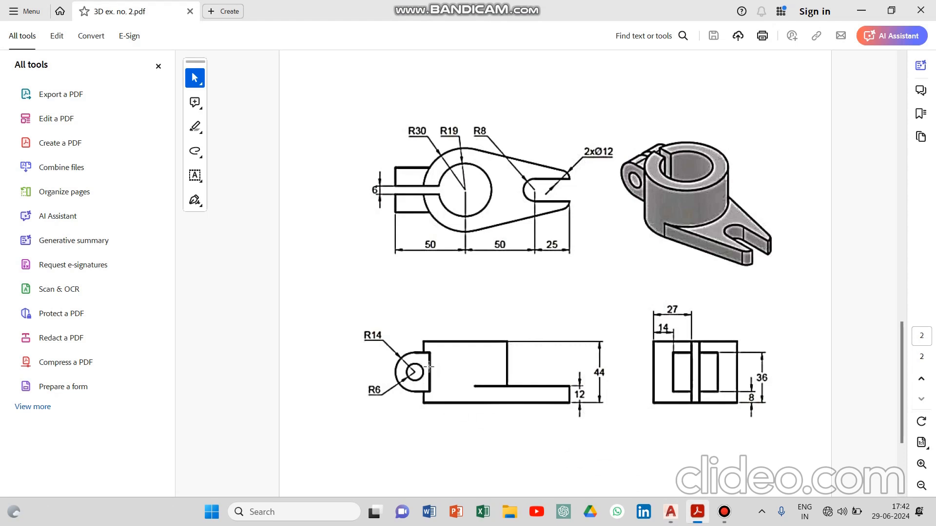
click(671, 512)
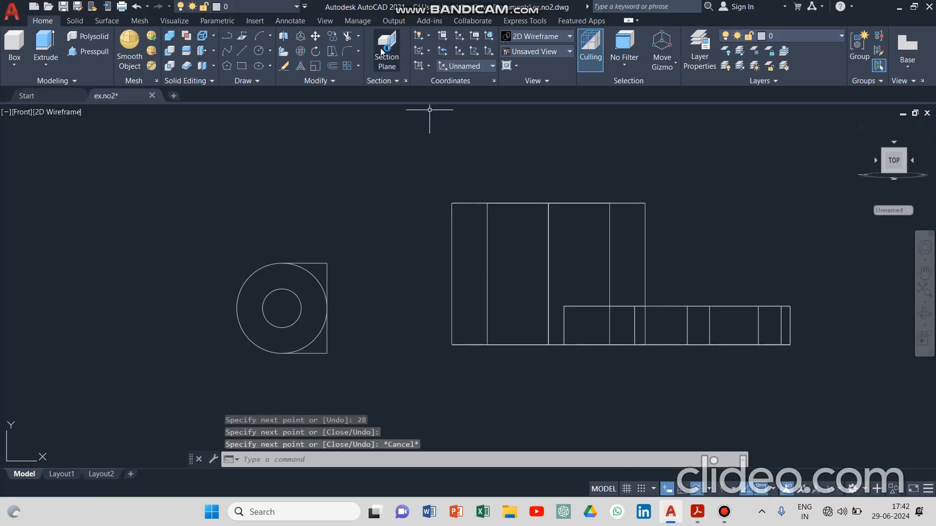
click(347, 36)
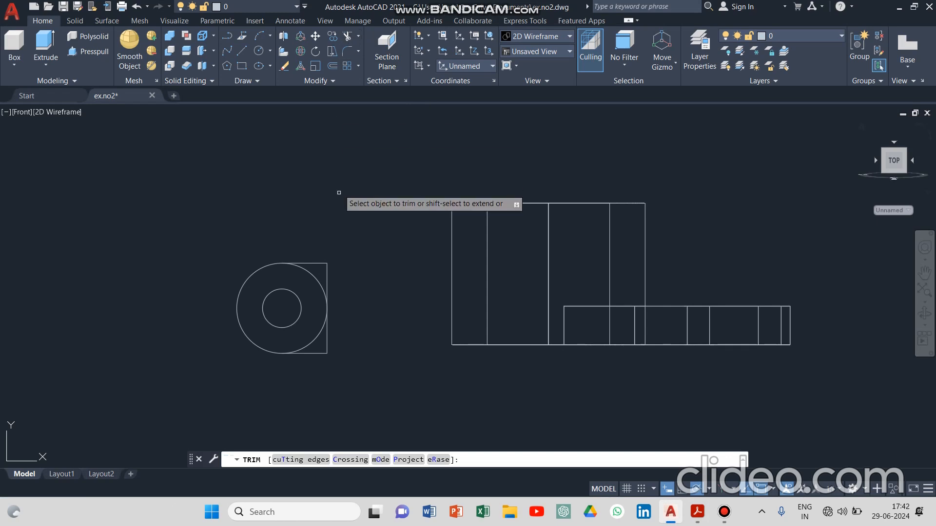
click(327, 275)
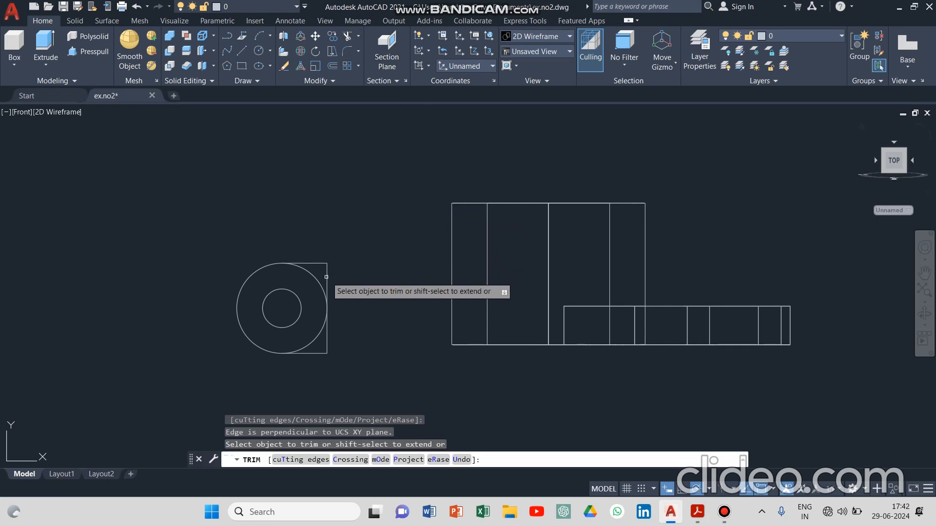
click(322, 308)
click(328, 295)
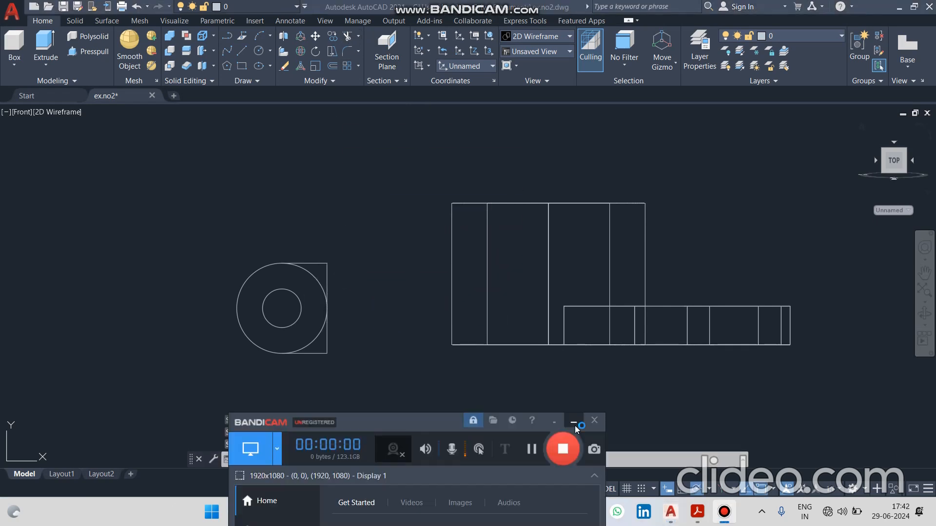
click(573, 422)
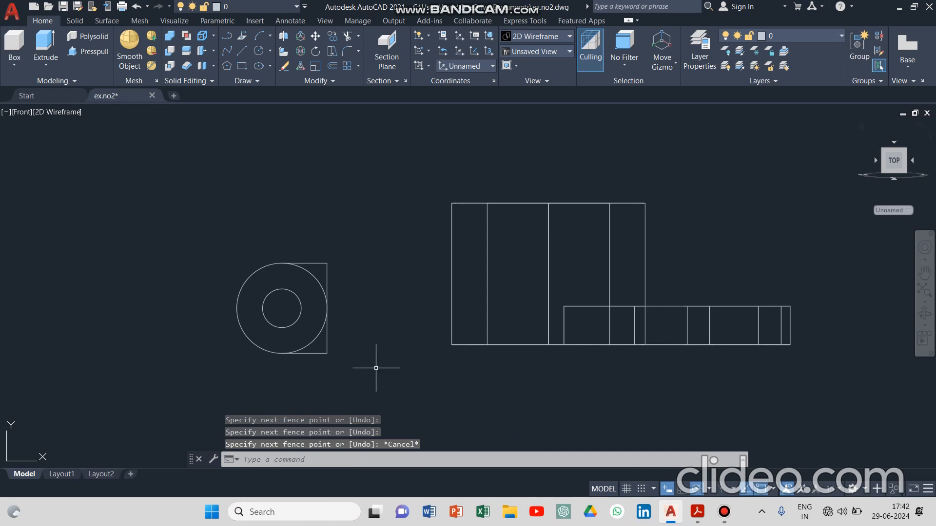
Step: Break the radius 14 circle from its bottom quadrant to its top quadrant, removing the half inside the lug's straight lines
click(316, 81)
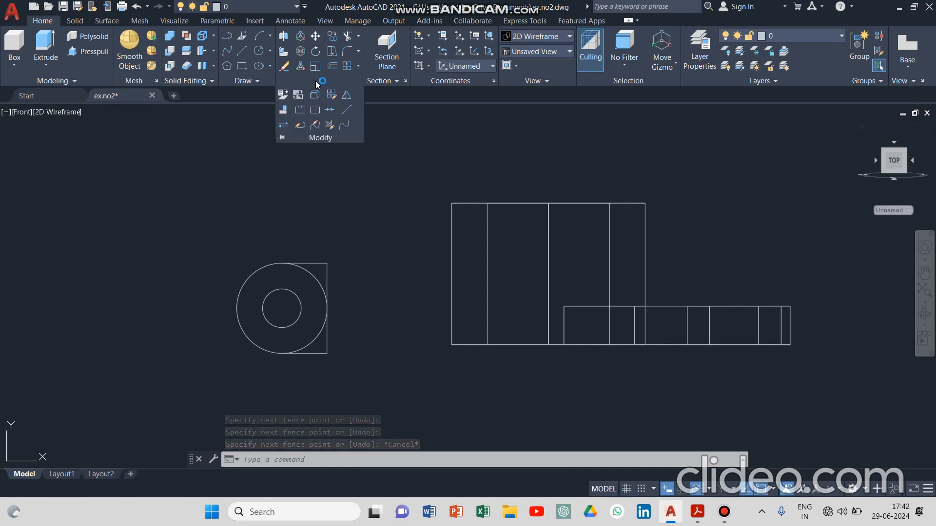
click(300, 111)
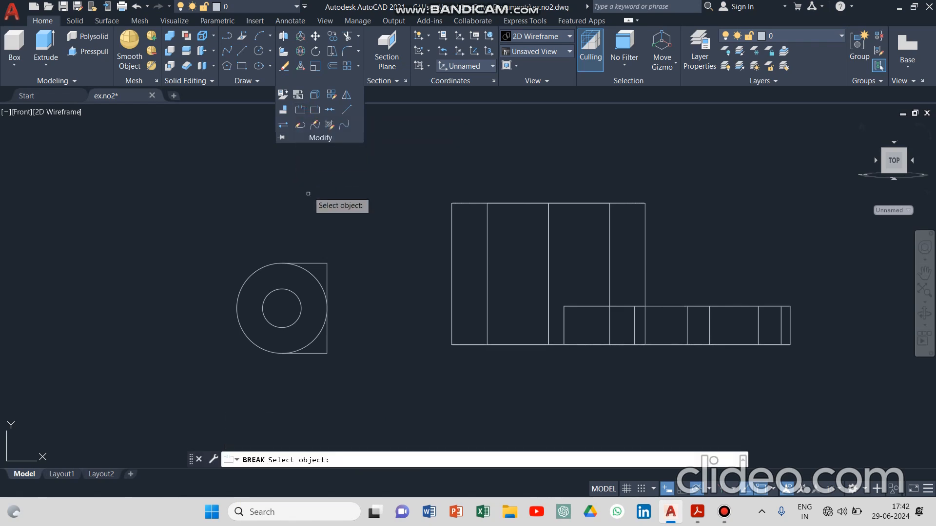
click(249, 277)
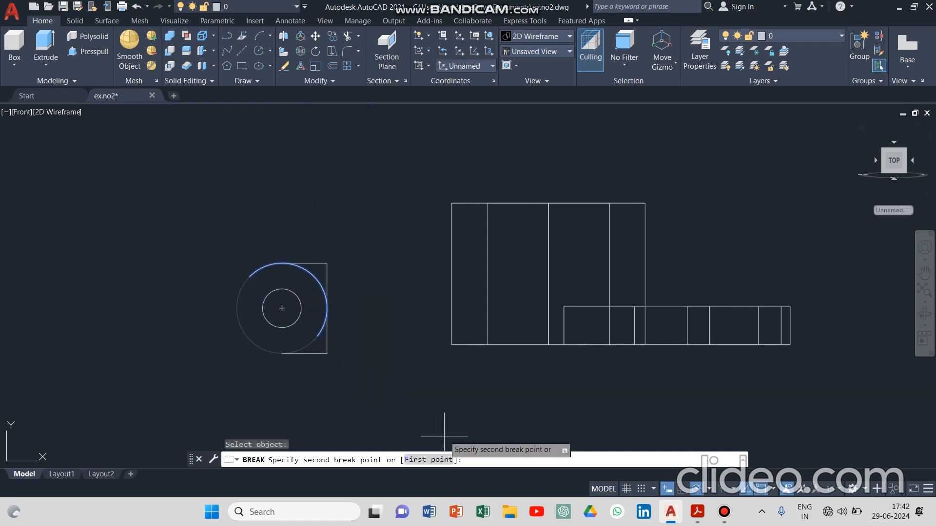
click(433, 461)
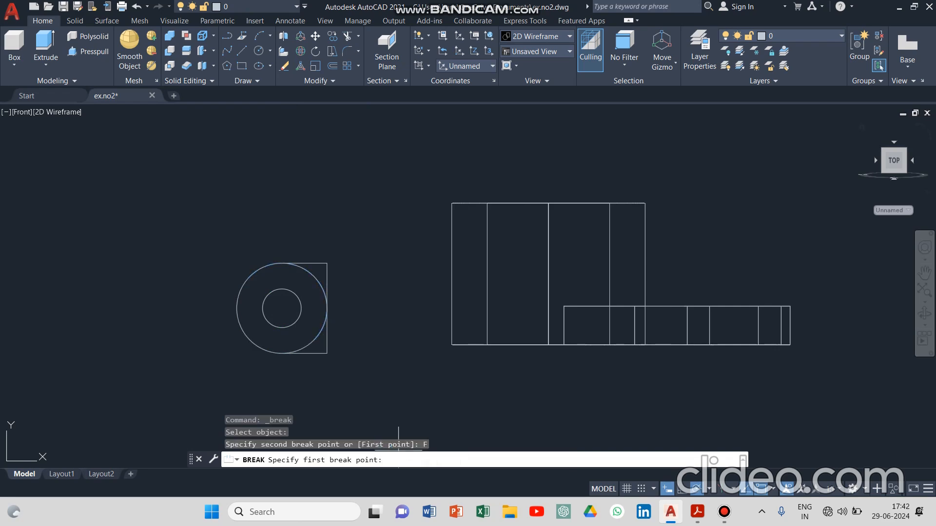
click(282, 353)
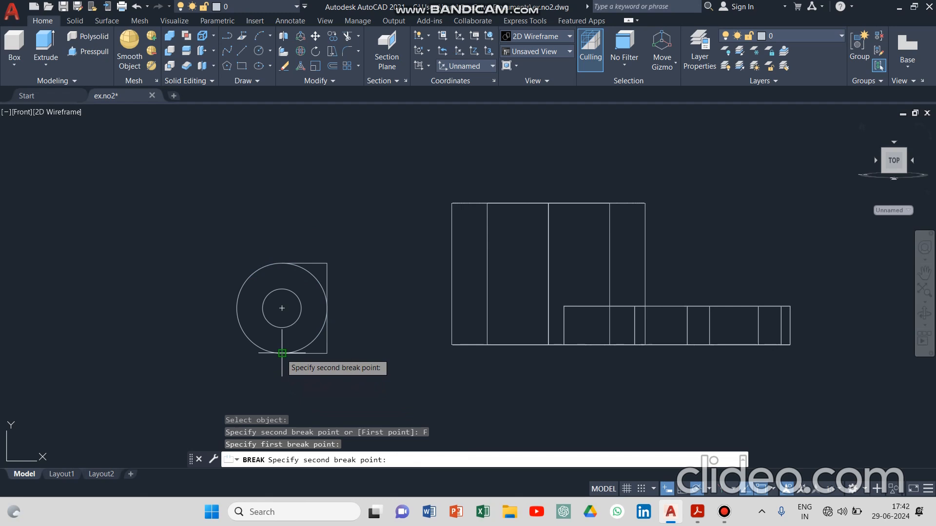
click(283, 264)
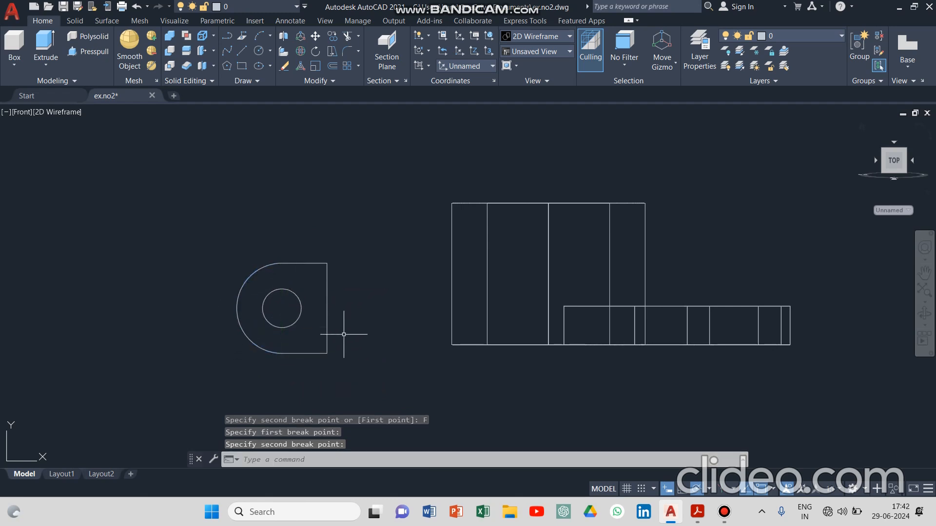
Step: Show the model in the 3D home view with the Realistic visual style
click(702, 518)
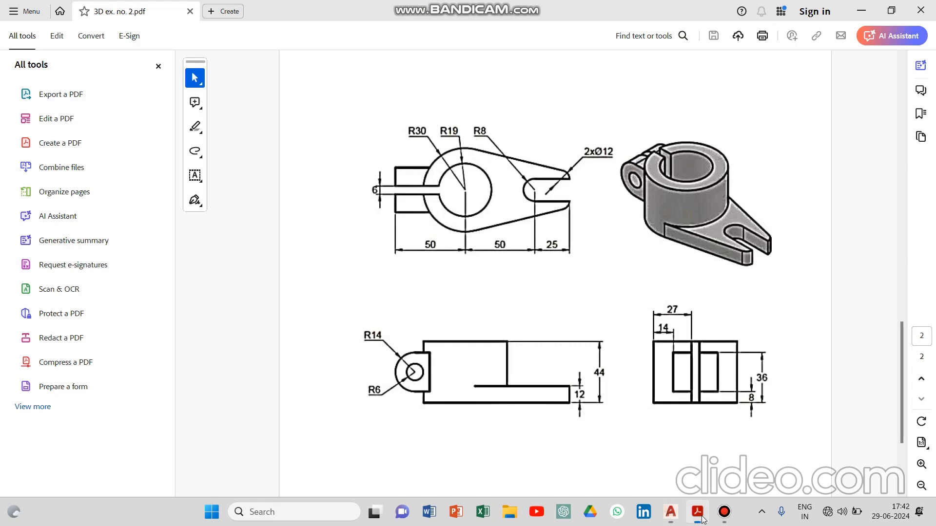
click(675, 511)
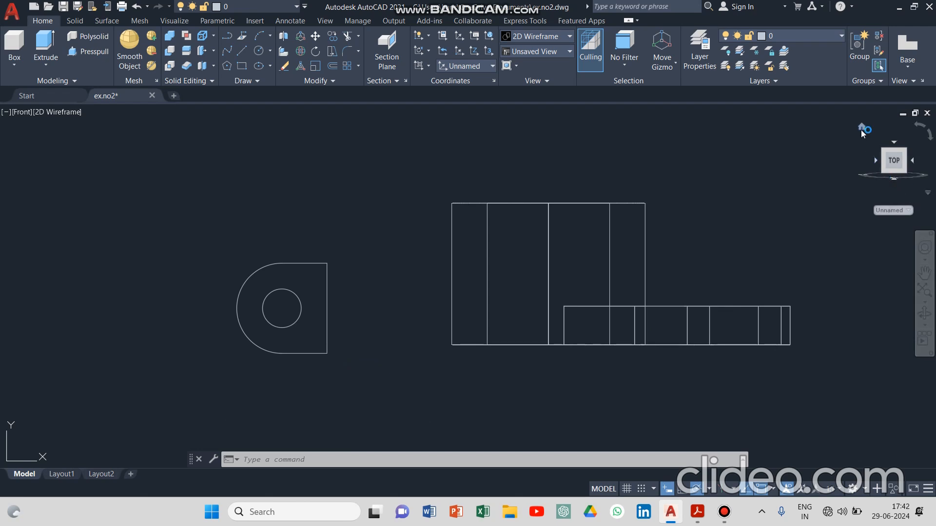
click(860, 130)
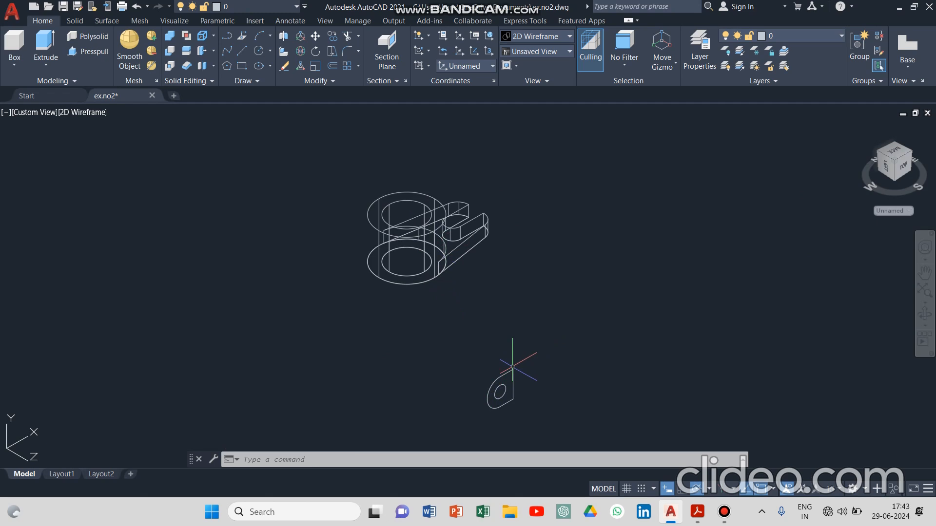
click(696, 517)
click(671, 512)
click(90, 112)
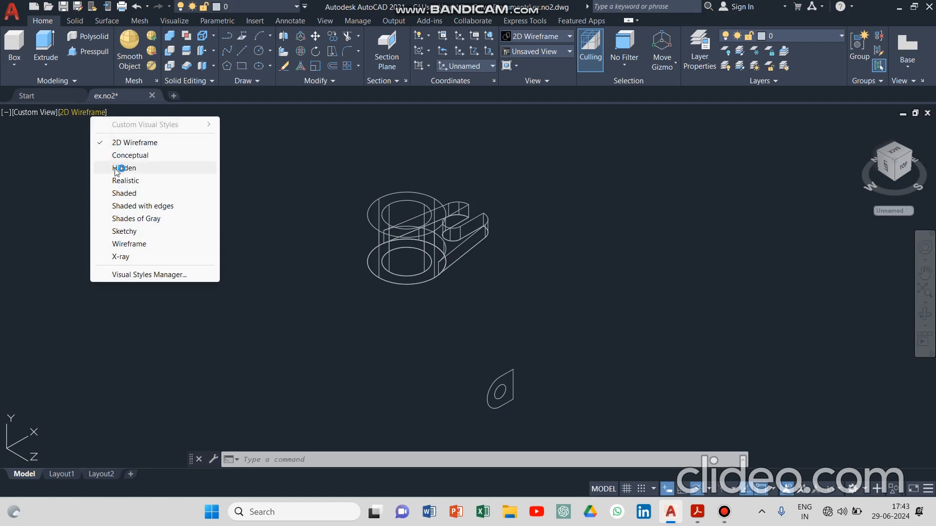
click(117, 168)
click(71, 112)
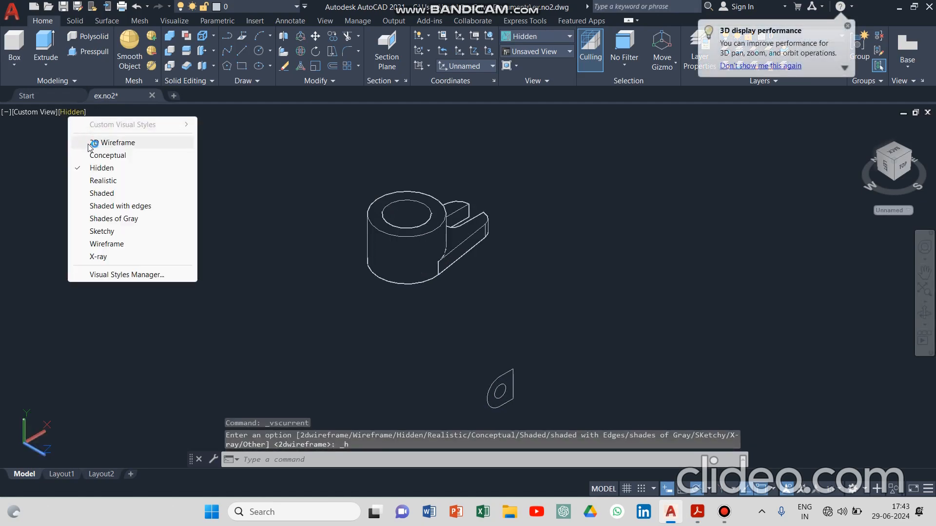
click(94, 181)
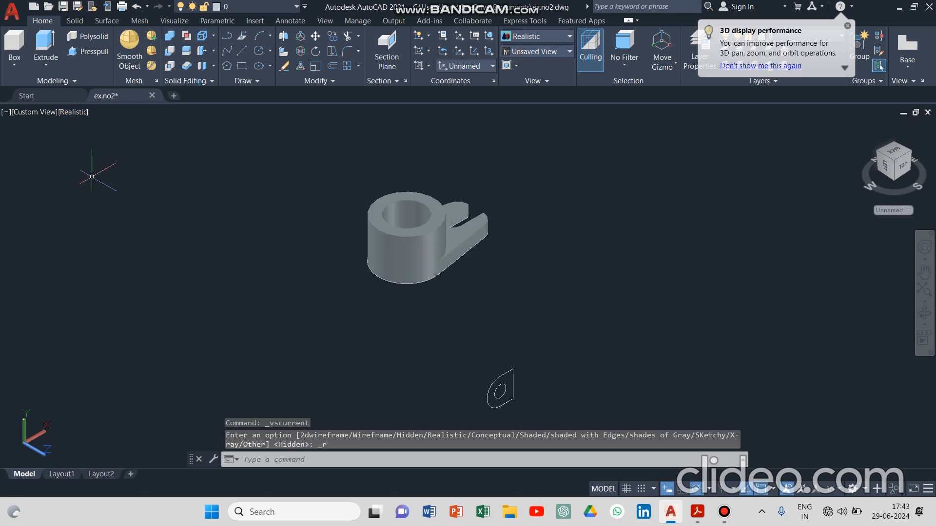
click(471, 366)
click(541, 415)
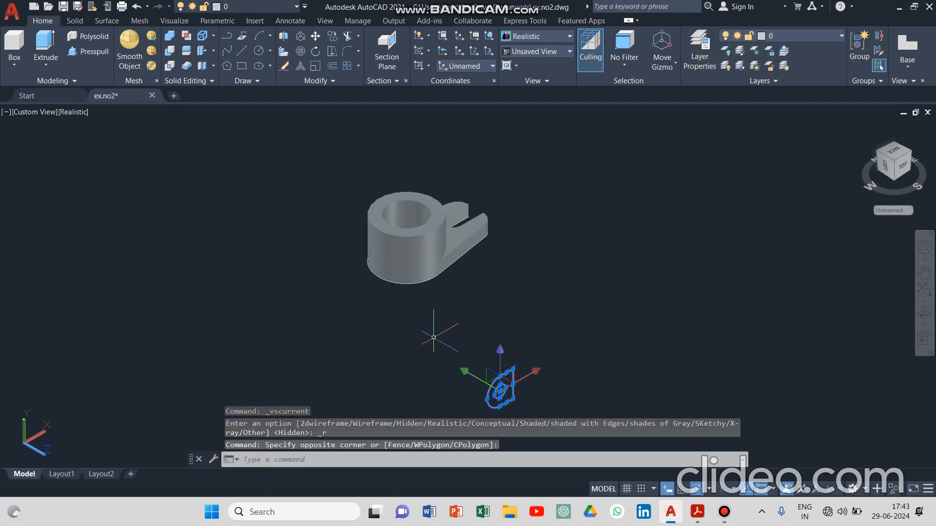
click(79, 112)
click(49, 152)
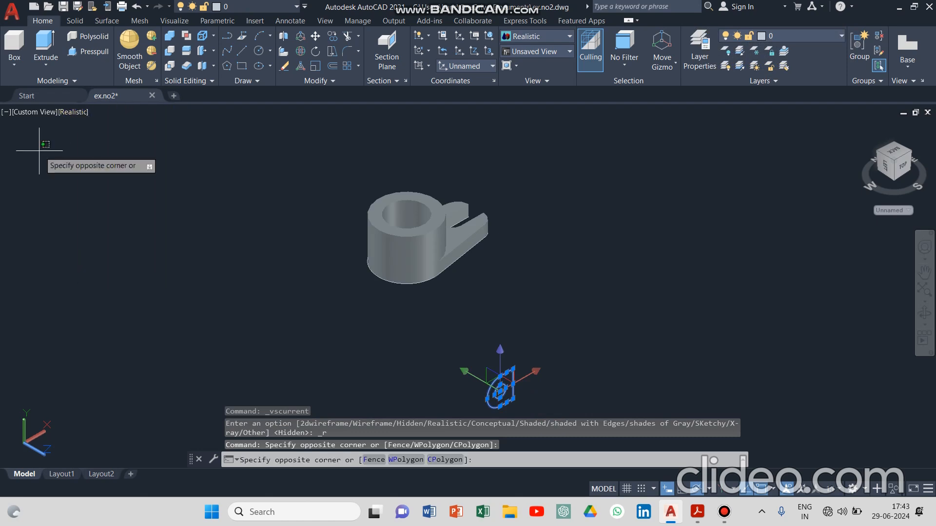
key(Escape)
key(Escape)
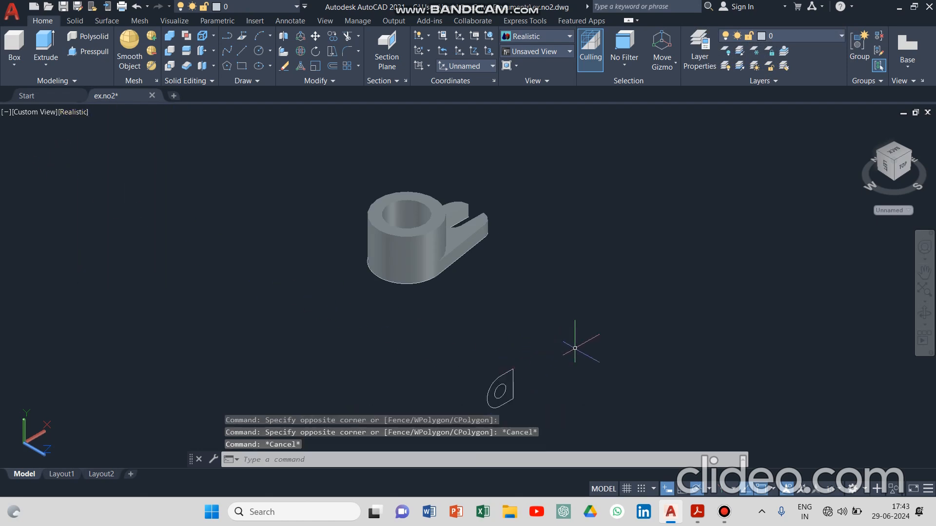
Step: Check the lug dimensions in the exercise PDF, and presspull the area between the lug outline and its hole backward by 32
click(696, 520)
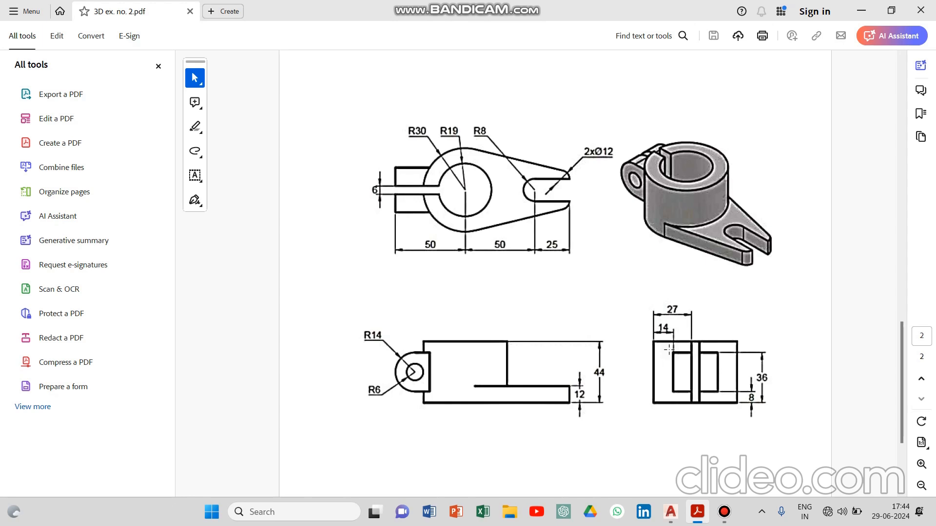
click(724, 512)
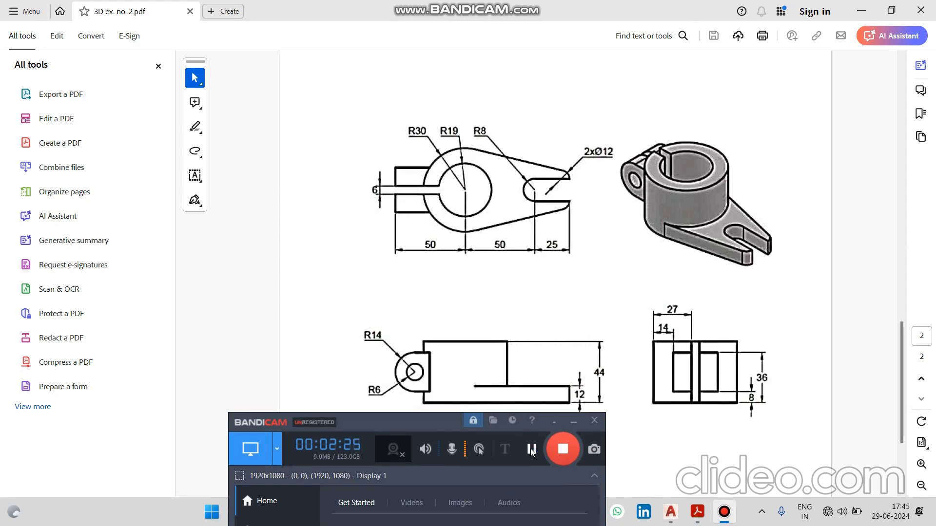
click(574, 420)
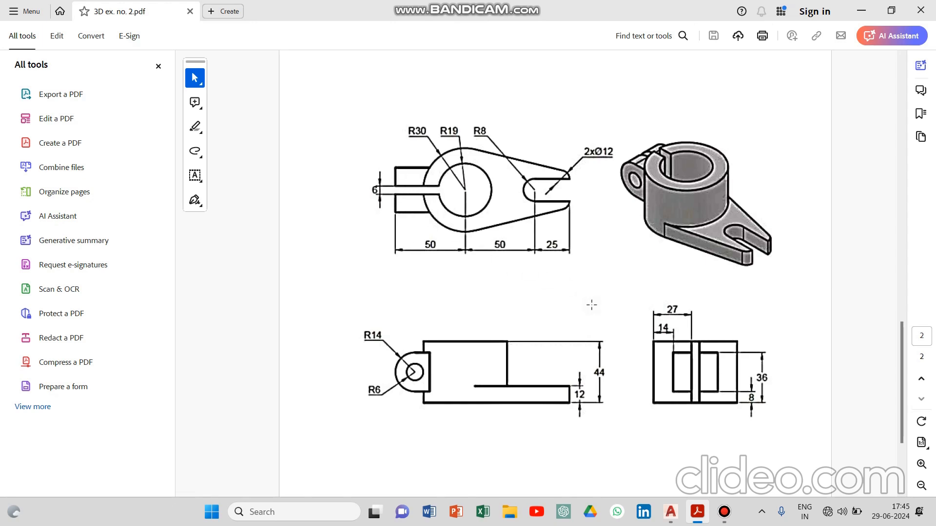
click(671, 512)
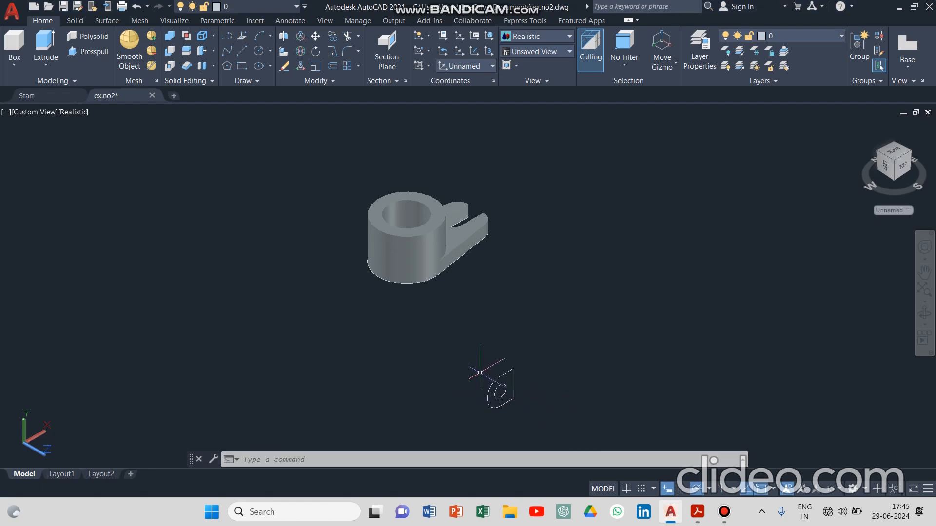
scroll(502, 377, down, 2)
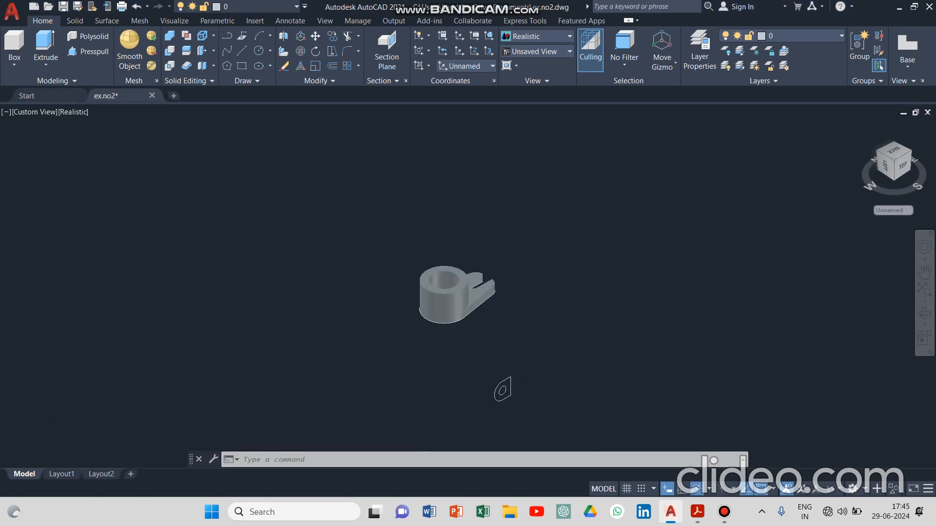
scroll(505, 388, up, 4)
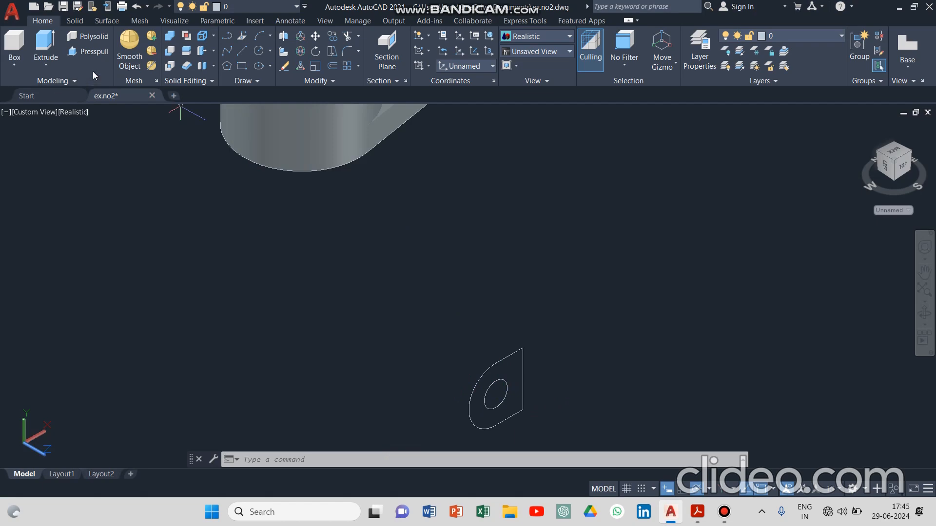
click(89, 49)
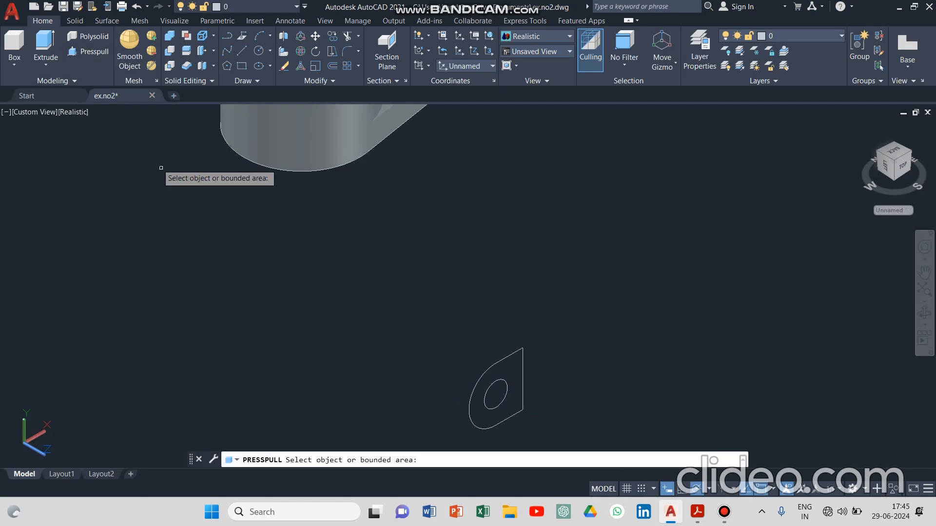
click(490, 373)
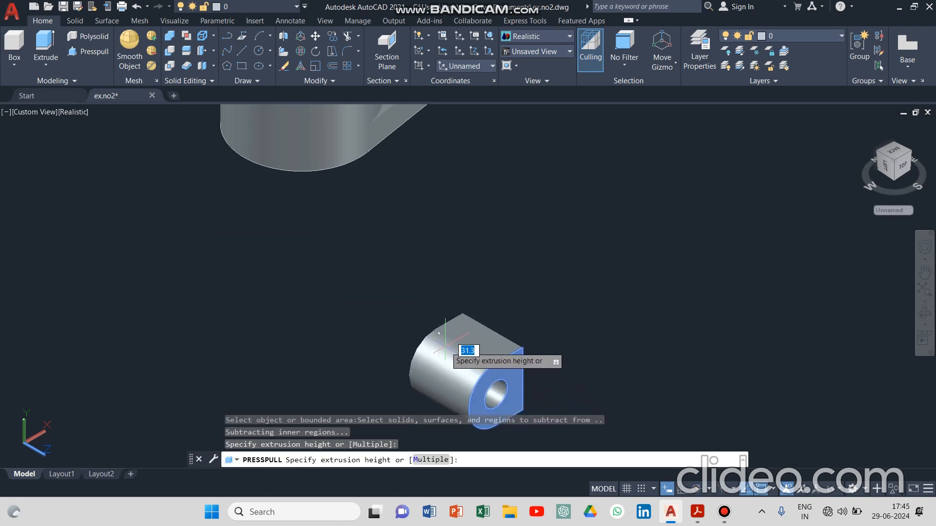
text(32)
key(Return)
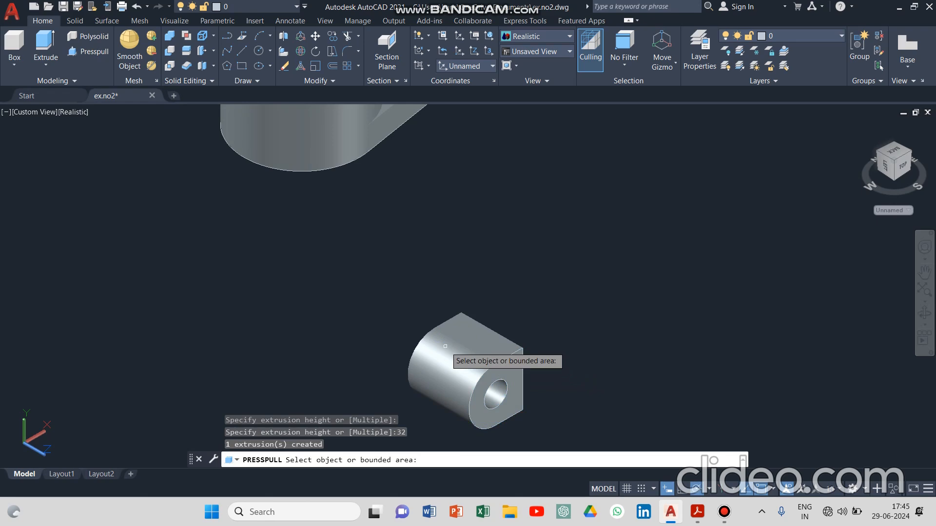
key(Escape)
Step: Move the extruded lug from the midpoint of its flat side's upper edge to the centre of the ring's top face
scroll(539, 324, down, 3)
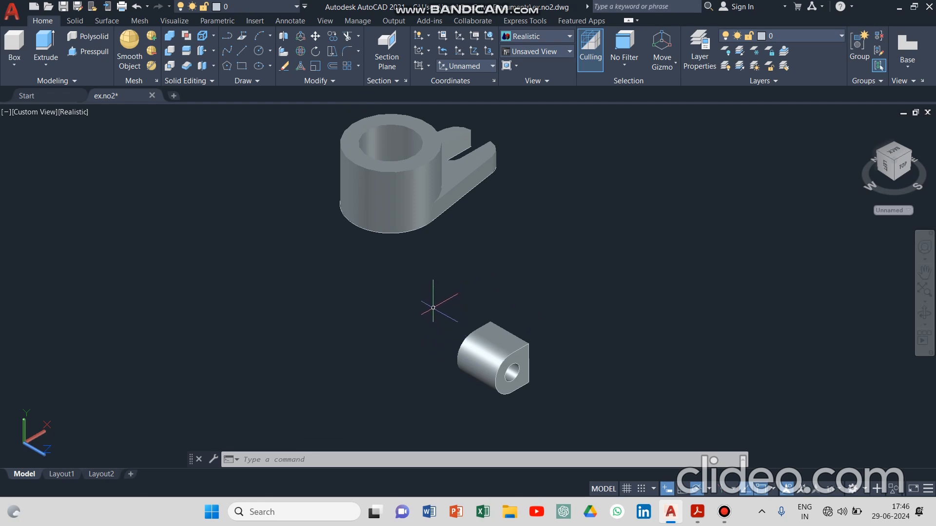
click(422, 292)
click(558, 402)
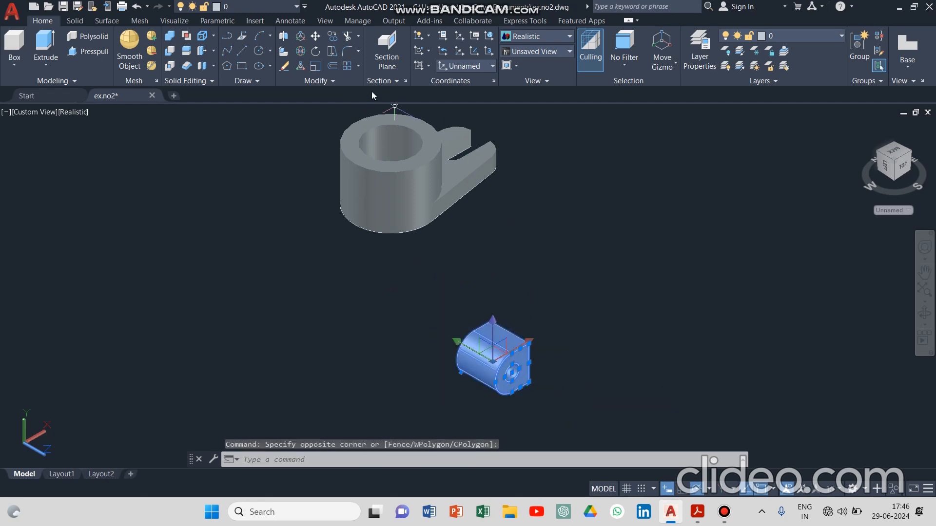
click(316, 36)
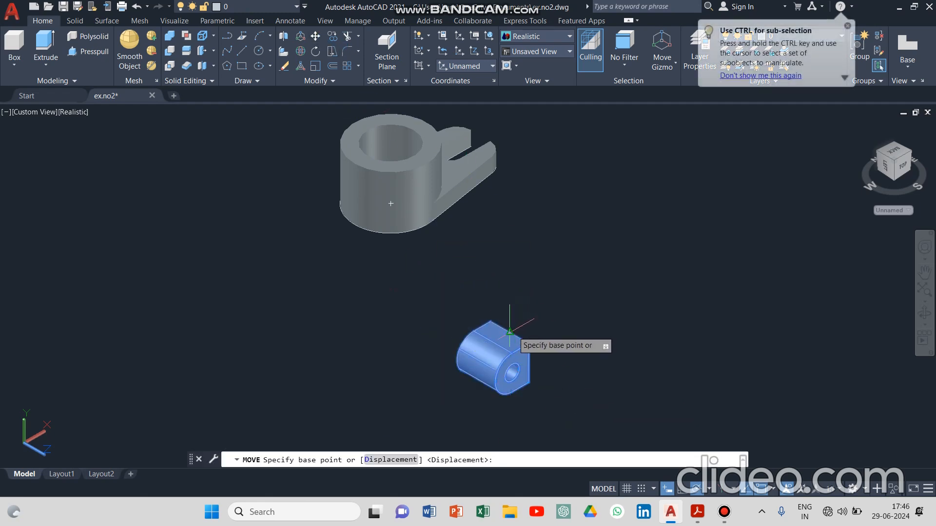
scroll(529, 330, up, 5)
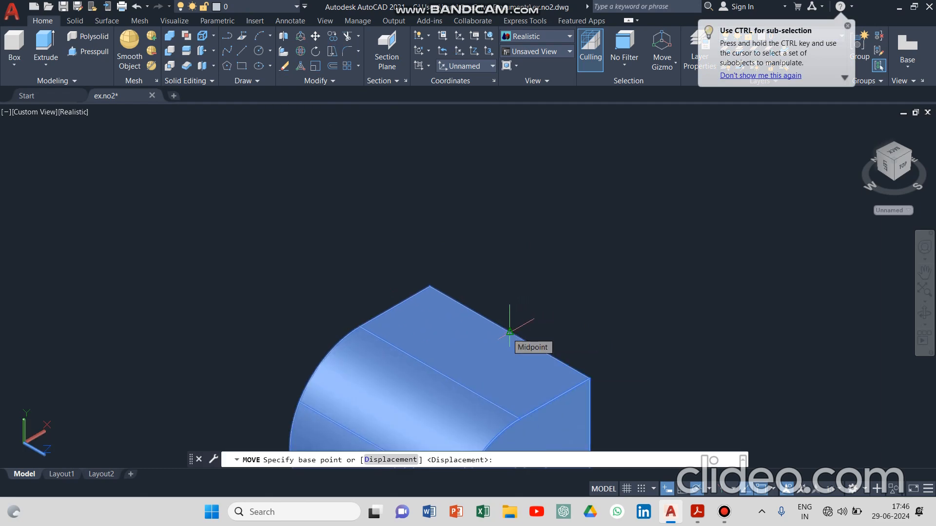
click(509, 332)
scroll(512, 292, down, 8)
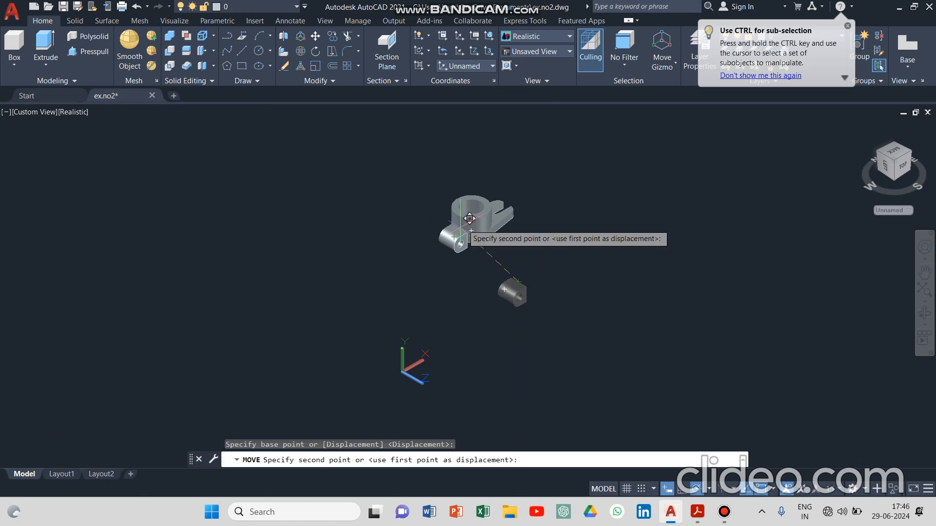
scroll(487, 205, up, 10)
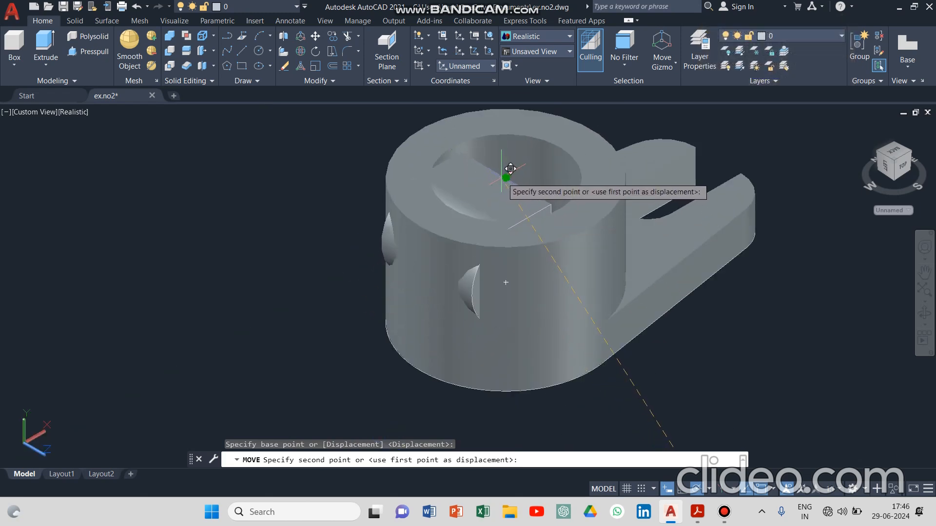
click(505, 177)
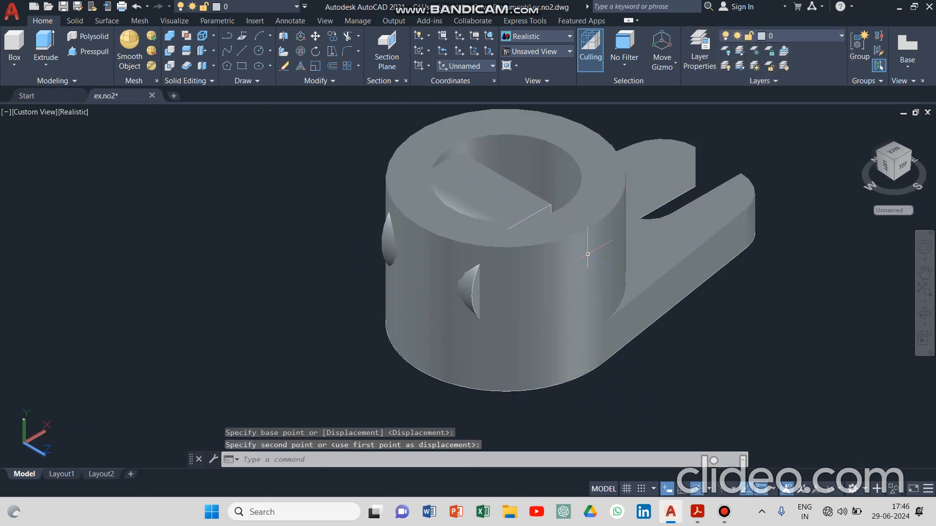
scroll(588, 254, down, 8)
scroll(672, 338, up, 4)
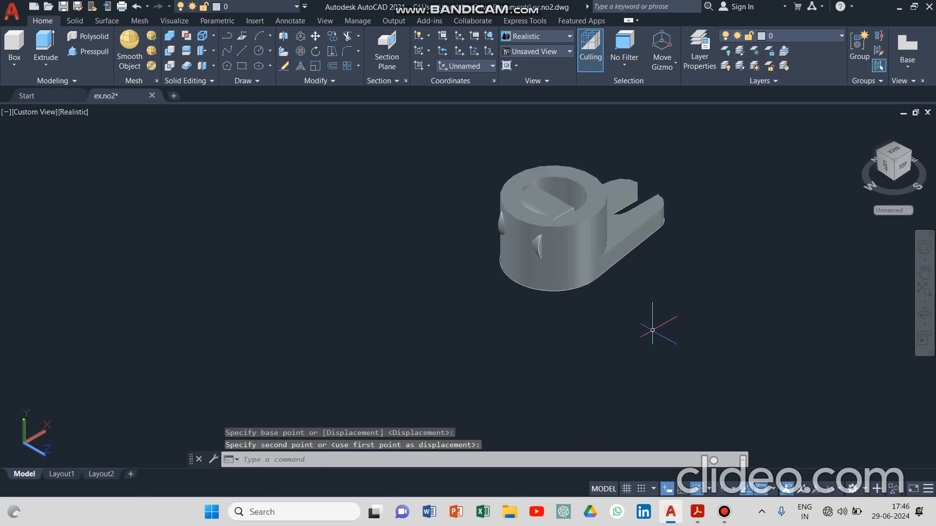
scroll(643, 341, up, 4)
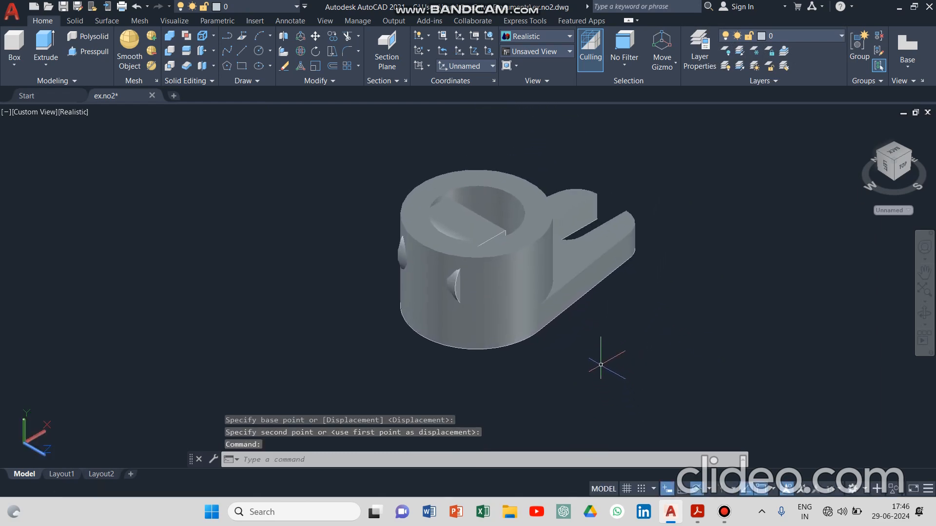
click(725, 512)
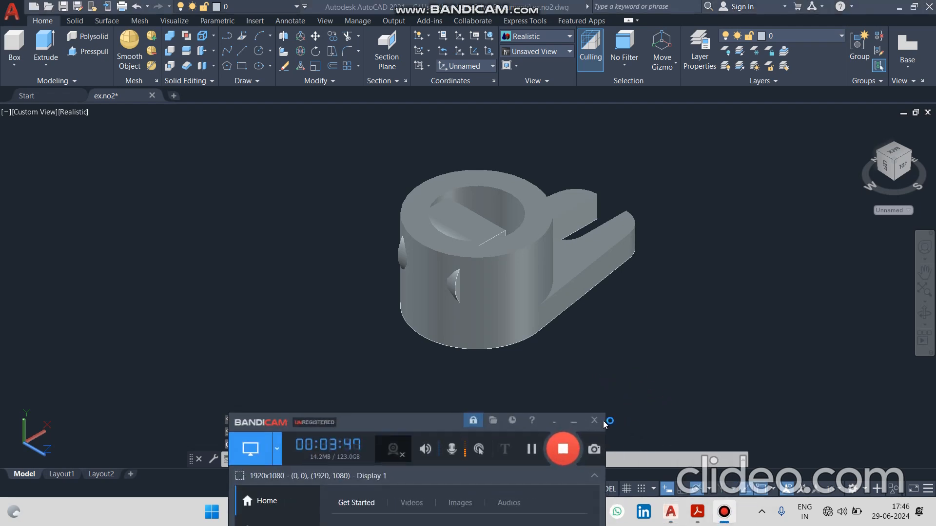
click(574, 421)
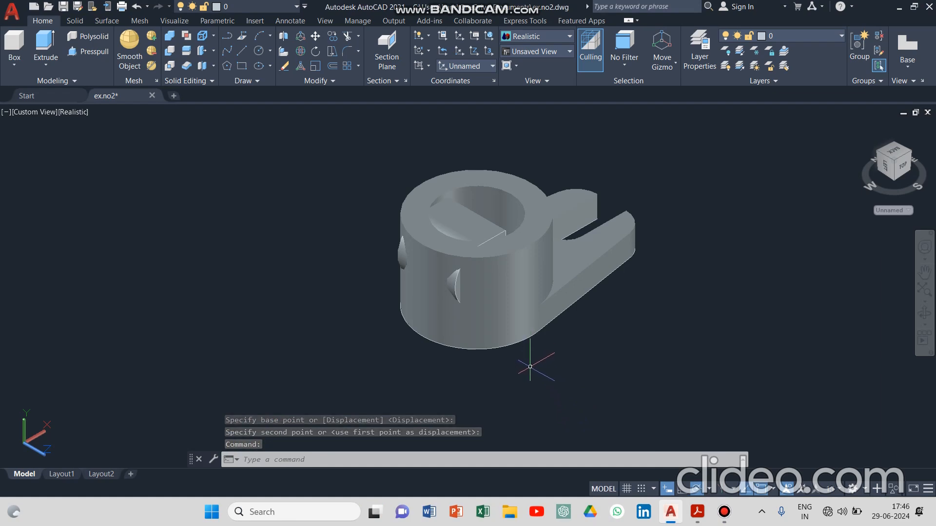
Step: Check the lug's offset in the exercise PDF and move the lug 22 along the X axis, outward on the side opposite the fork
click(463, 229)
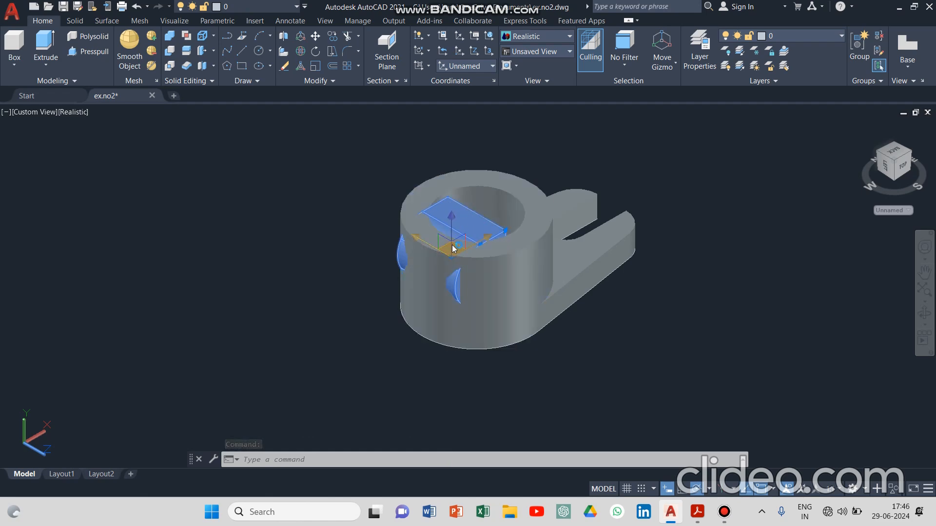
click(487, 240)
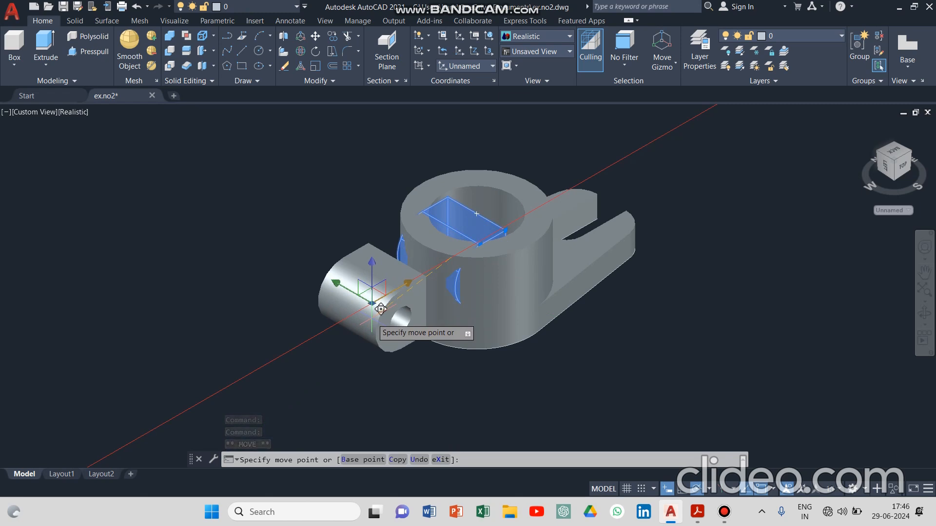
click(699, 517)
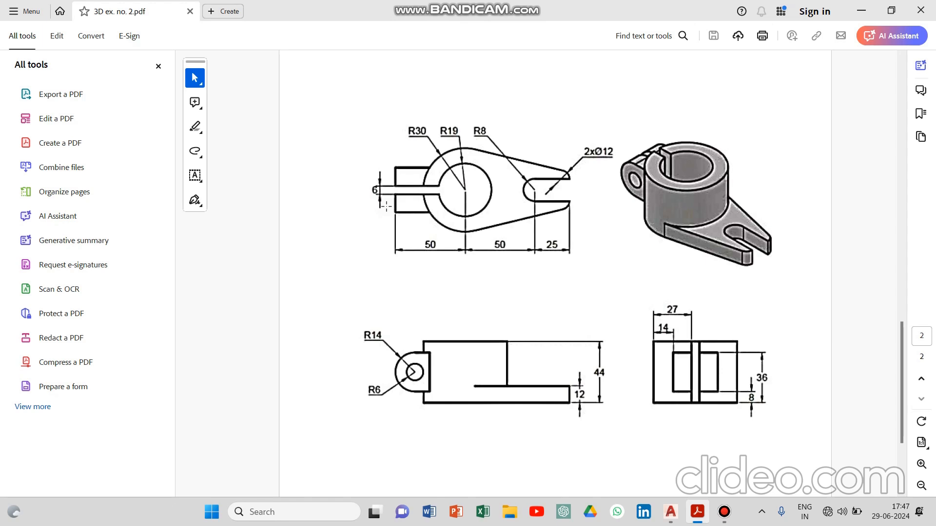
click(668, 512)
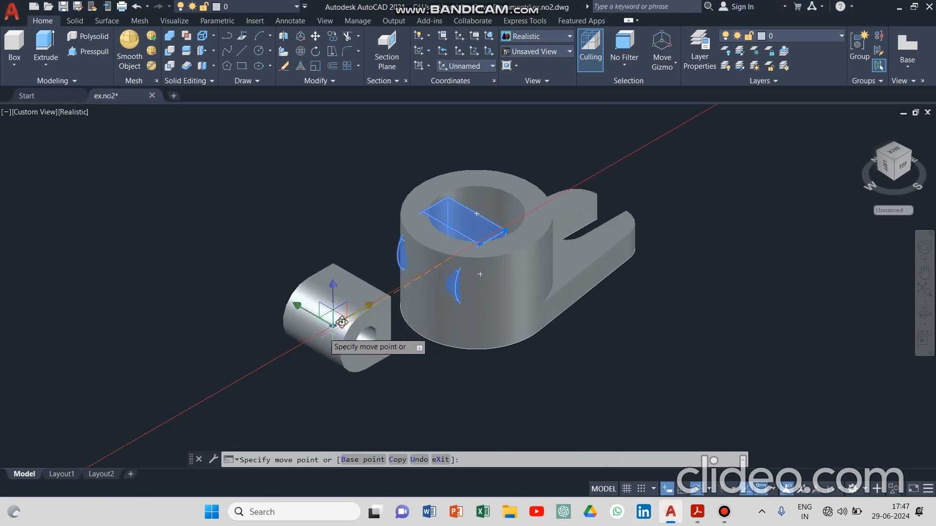
text(22)
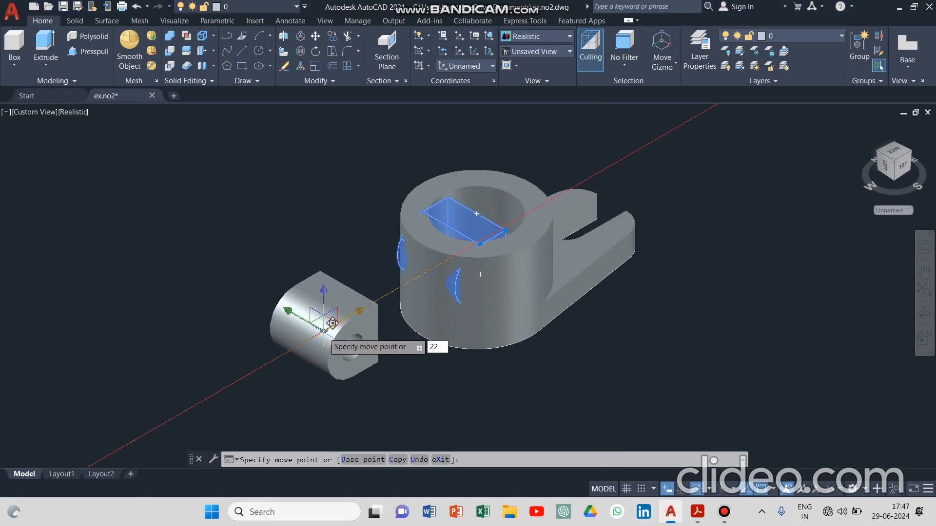
key(Return)
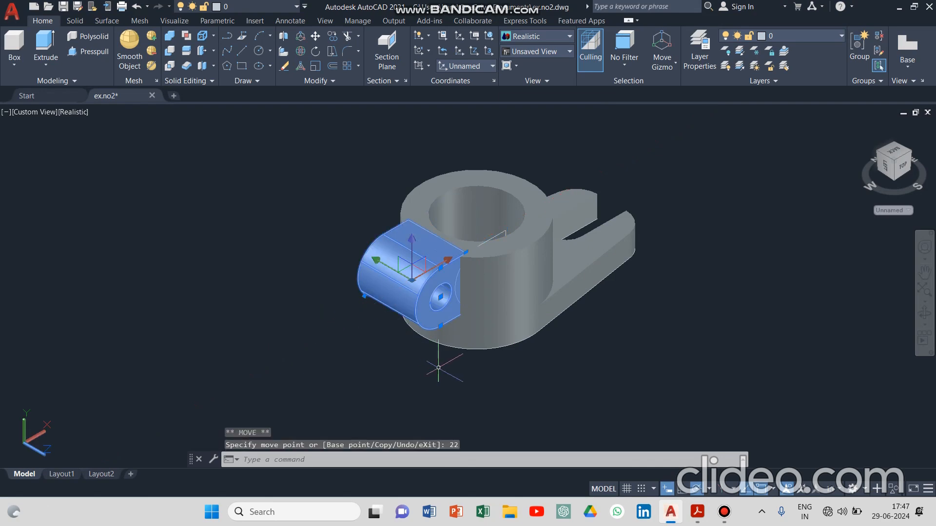
key(Escape)
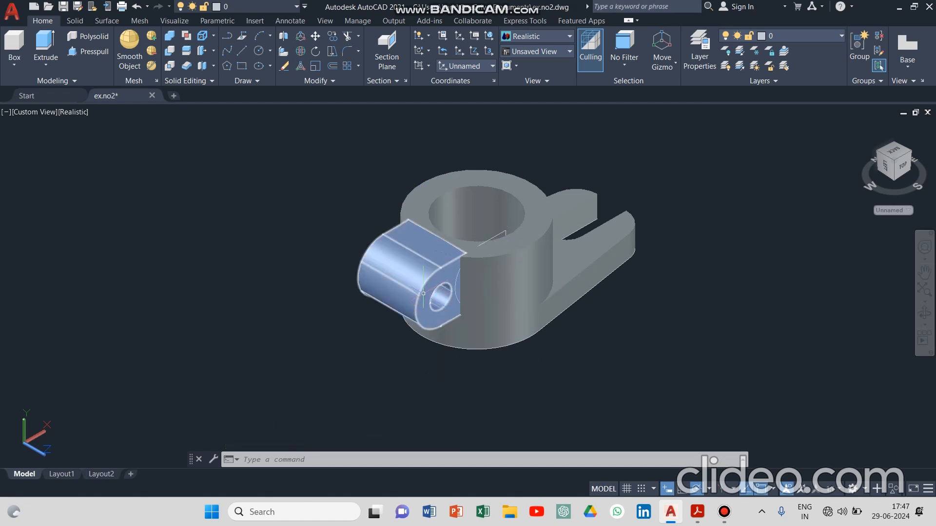
Step: Check the lug's height in the exercise PDF and move the lug straight down by 8 along the ring's axis
click(697, 512)
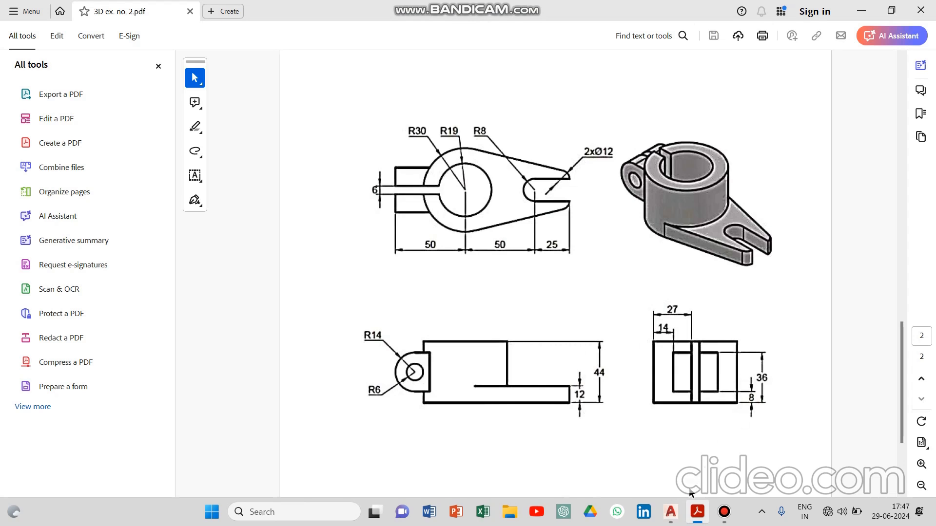
click(670, 511)
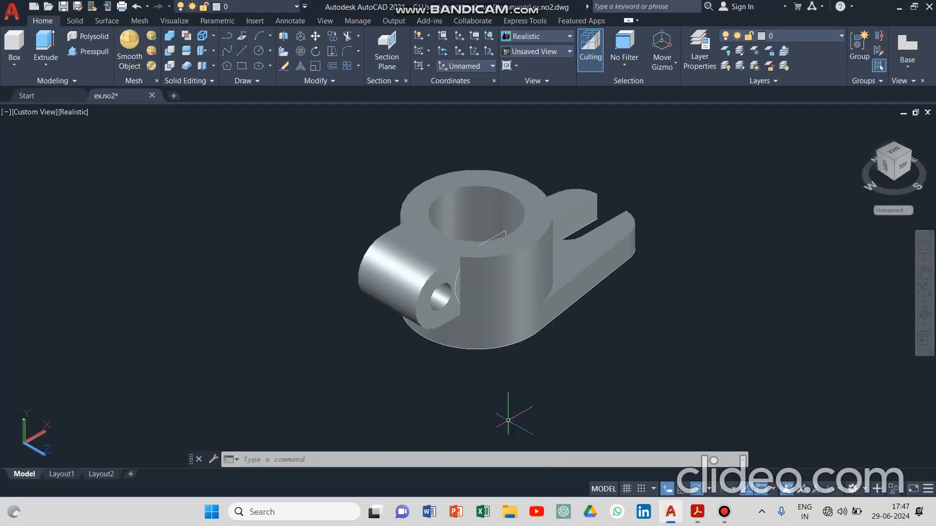
click(400, 281)
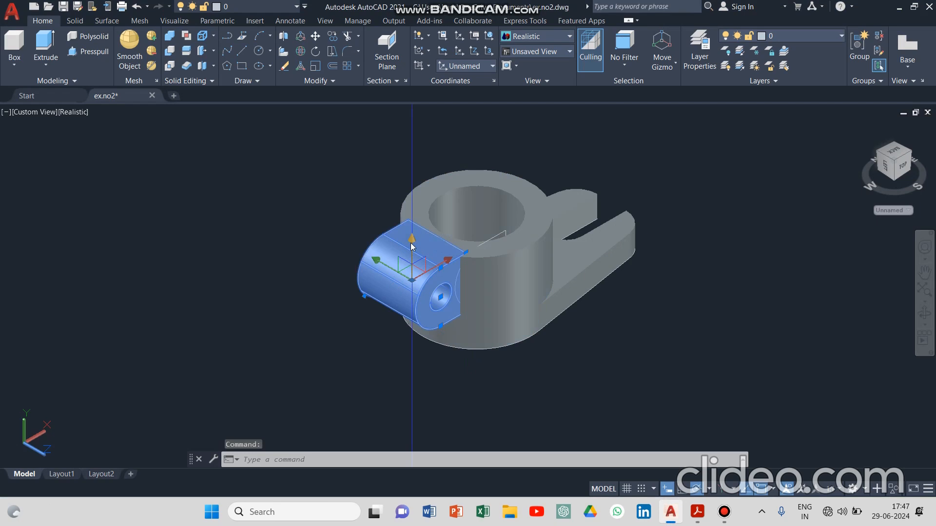
click(420, 270)
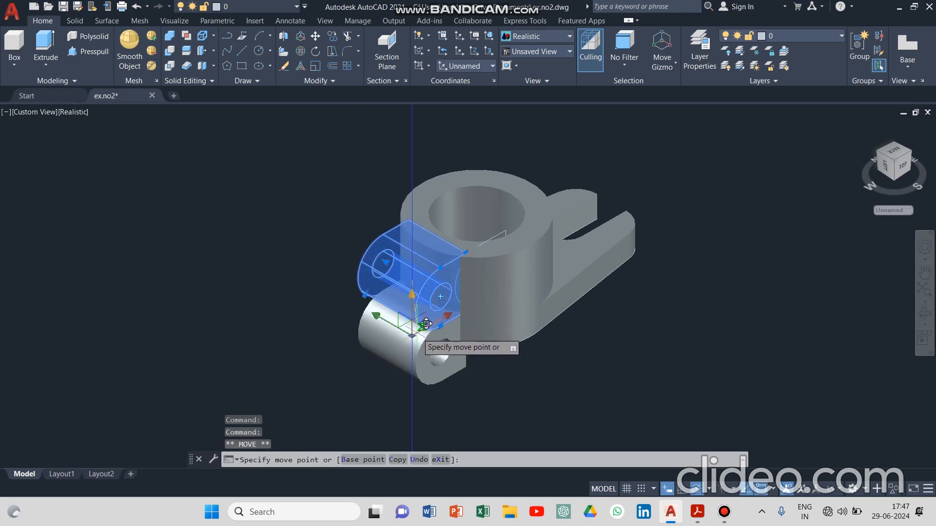
text(8)
key(Return)
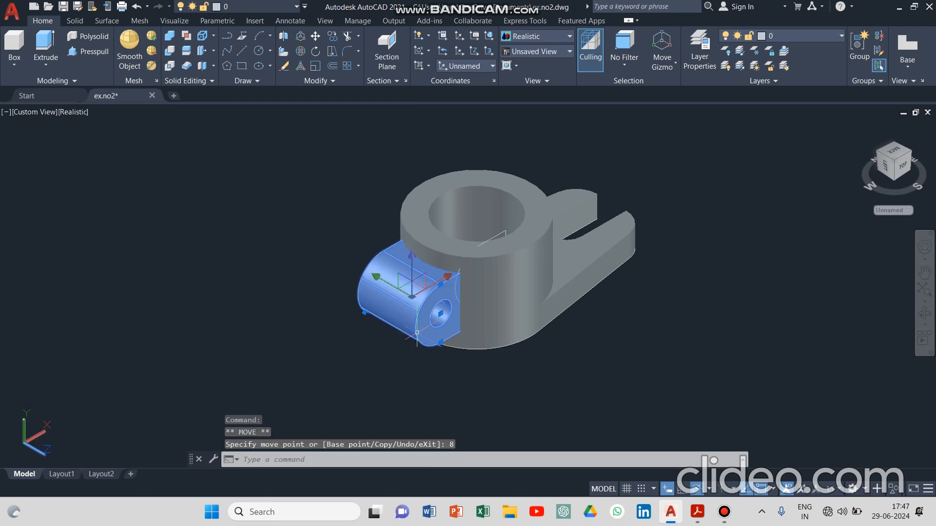
key(Escape)
Step: Delete the leftover sketch line inside the ring's bore
middle_drag(570, 382, 539, 375)
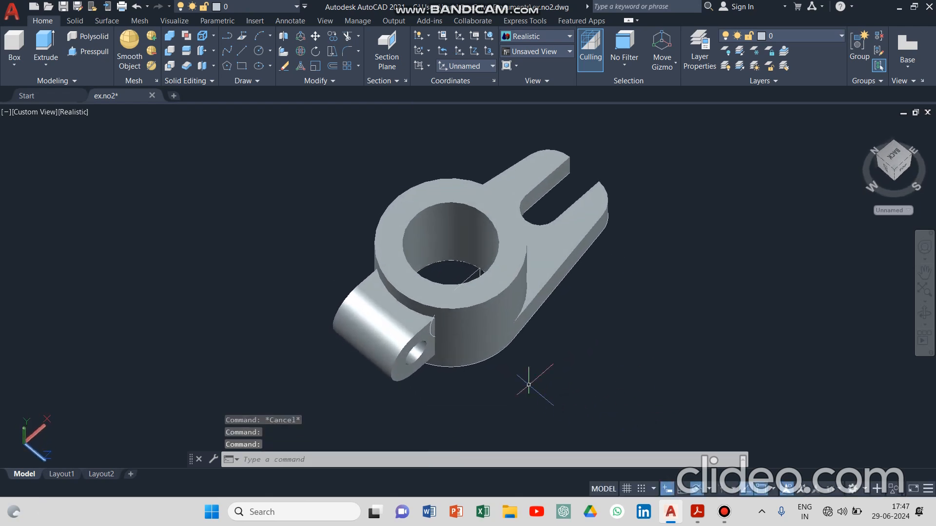
click(467, 279)
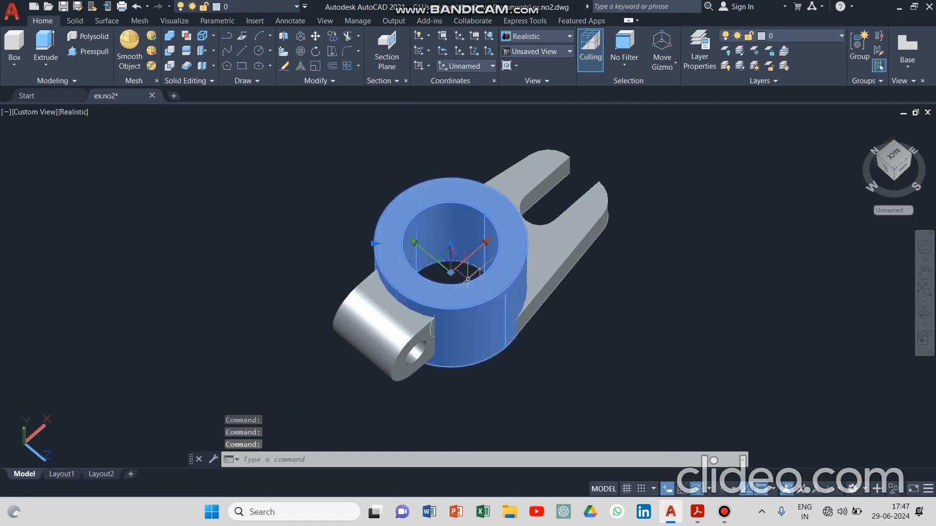
key(Escape)
scroll(475, 273, up, 6)
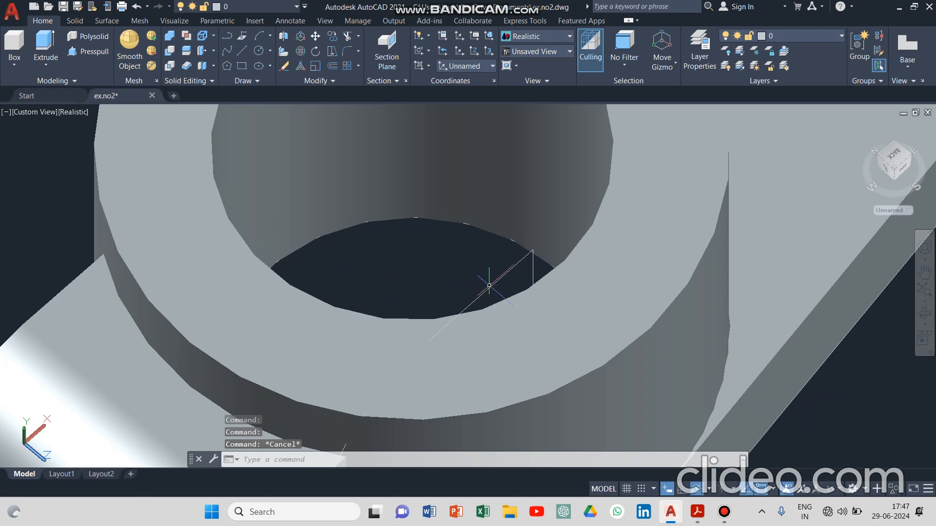
scroll(490, 287, down, 5)
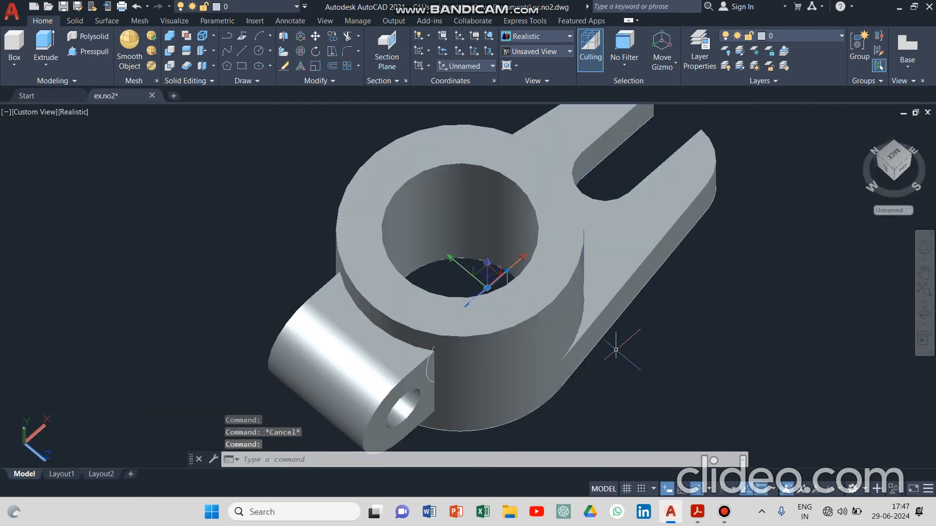
key(Delete)
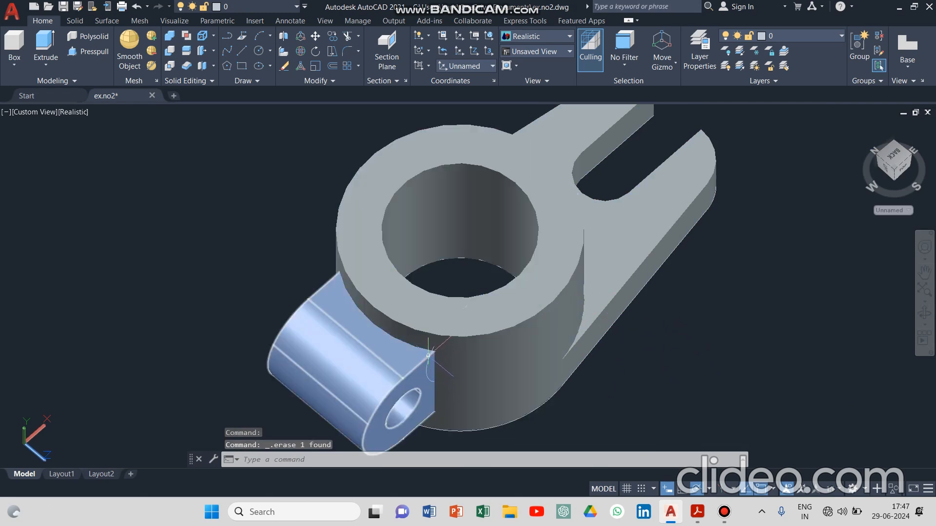
Step: Inspect the bracket from below and the side, compare it with the exercise PDF, and look straight down the ring's bore
scroll(553, 381, down, 5)
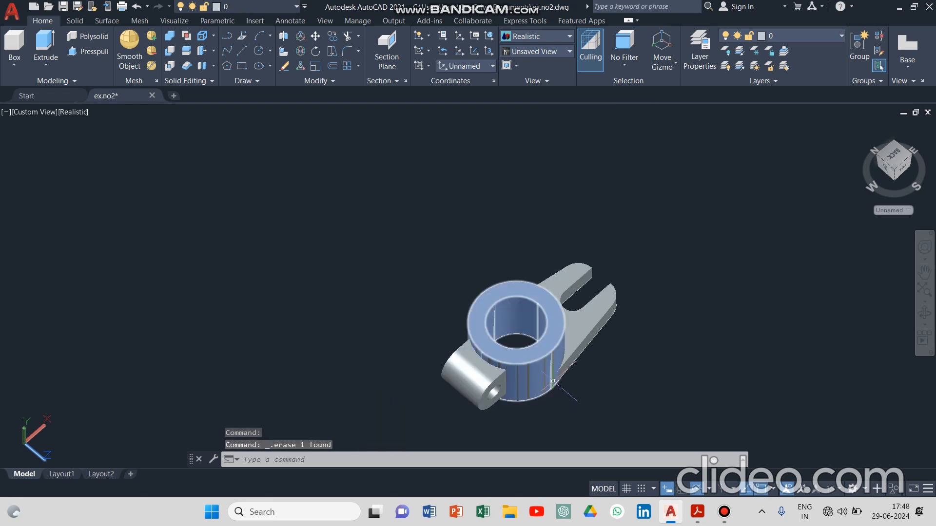
shift+middle_drag(536, 386, 517, 280)
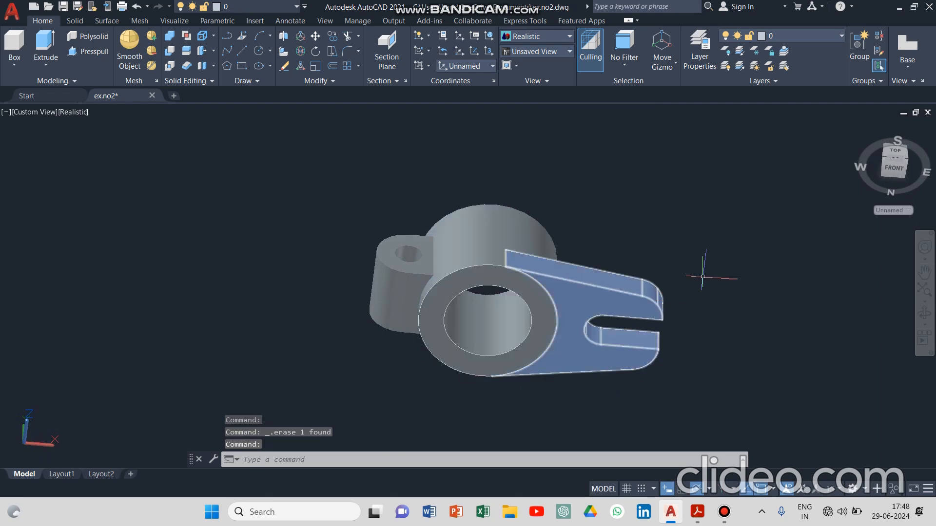
shift+middle_drag(668, 234, 669, 365)
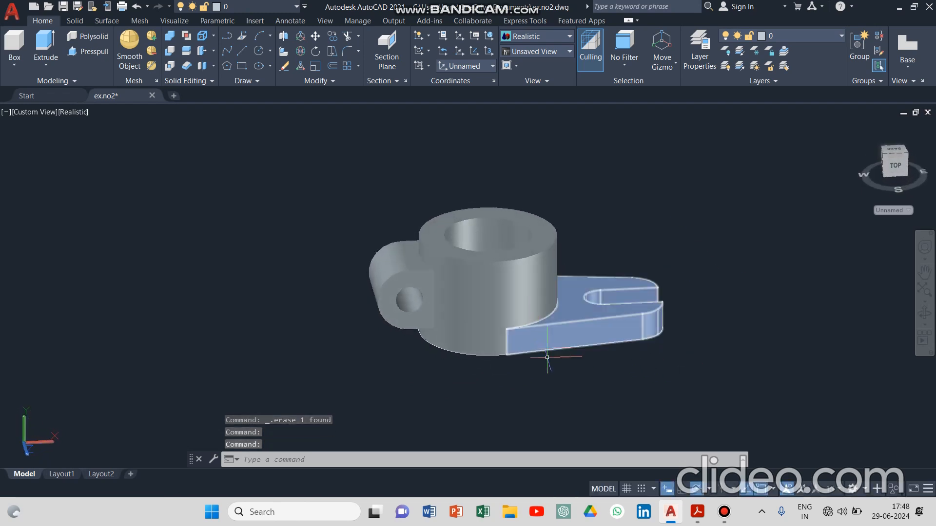
shift+middle_drag(547, 357, 707, 487)
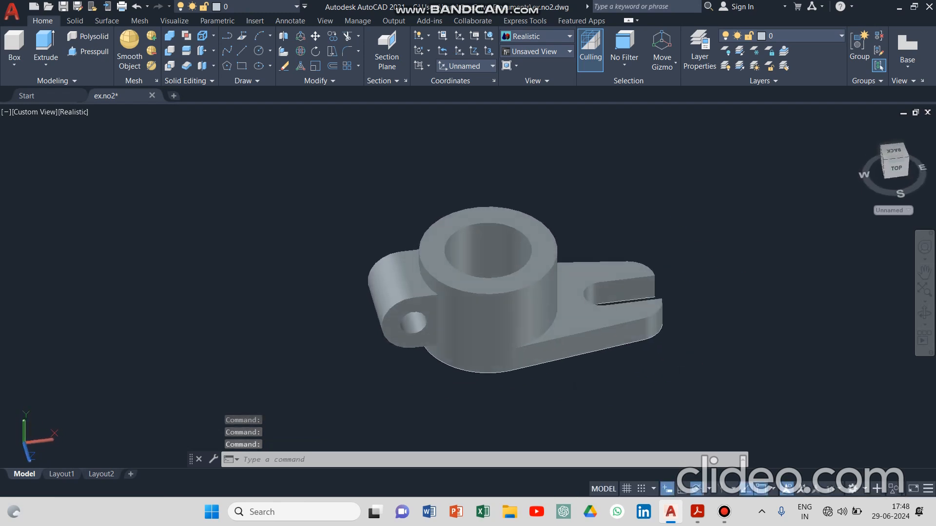
click(698, 517)
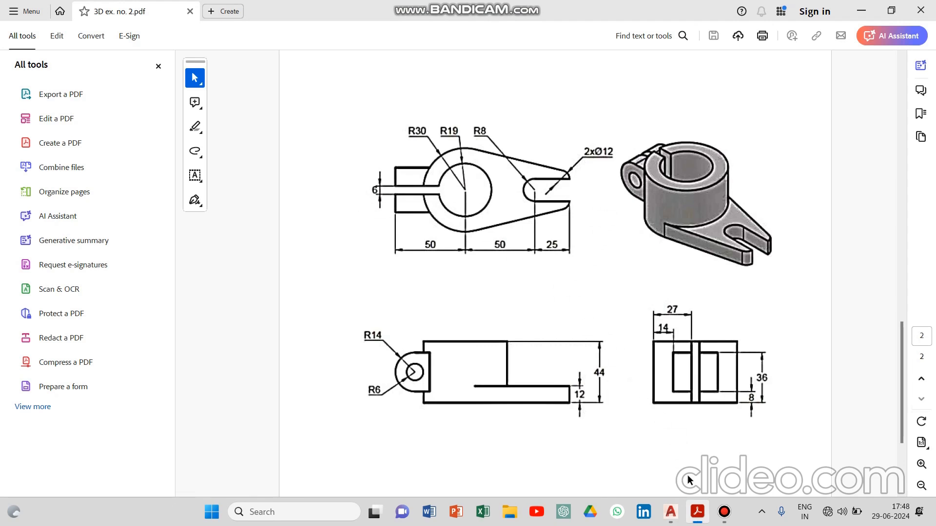
click(671, 511)
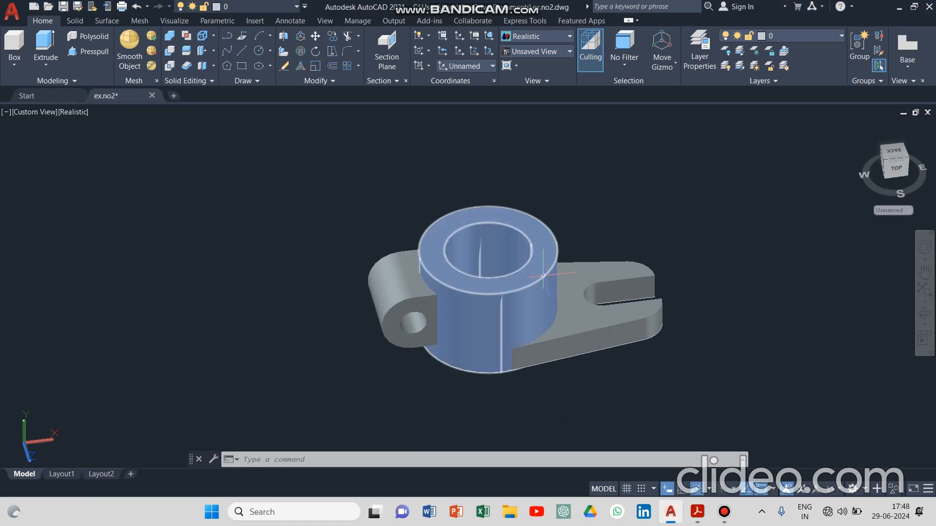
click(892, 154)
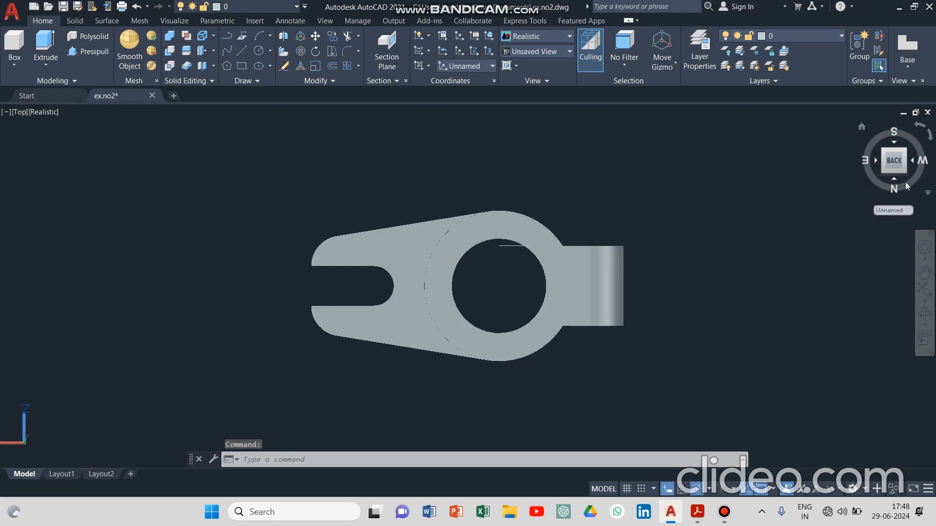
Step: Delete the short horizontal sketch line that crosses the lower part of the ring's bore
click(930, 137)
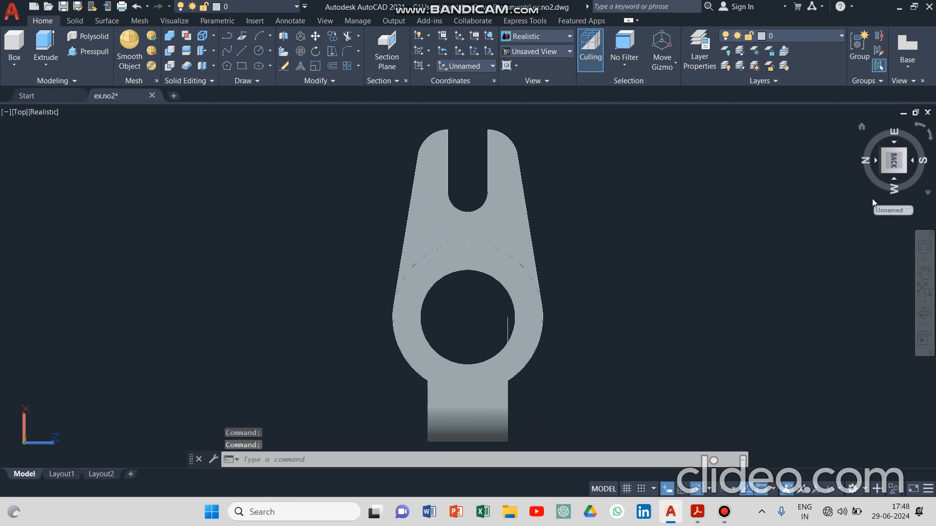
click(930, 138)
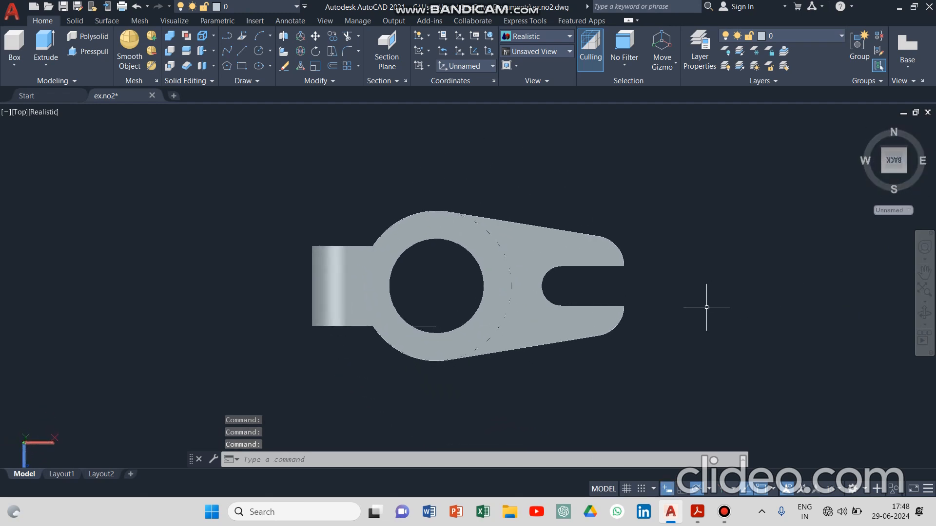
click(427, 326)
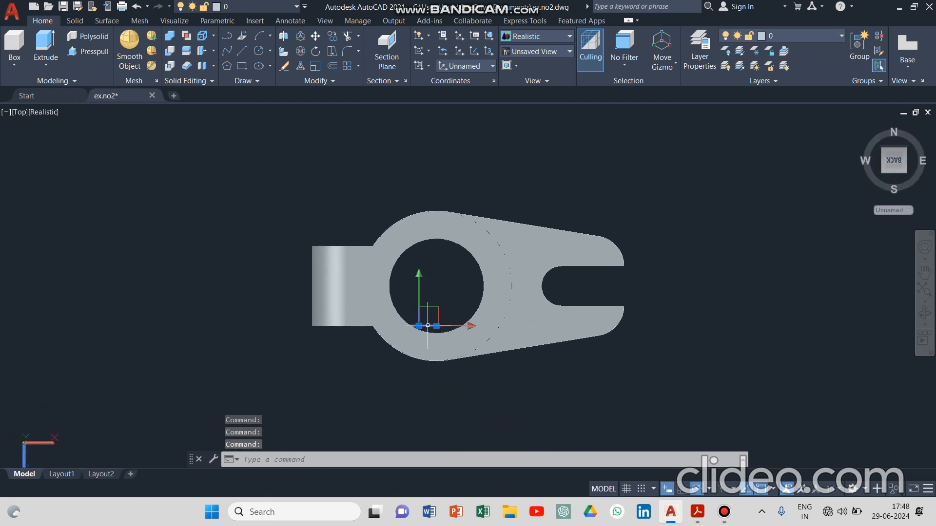
key(Delete)
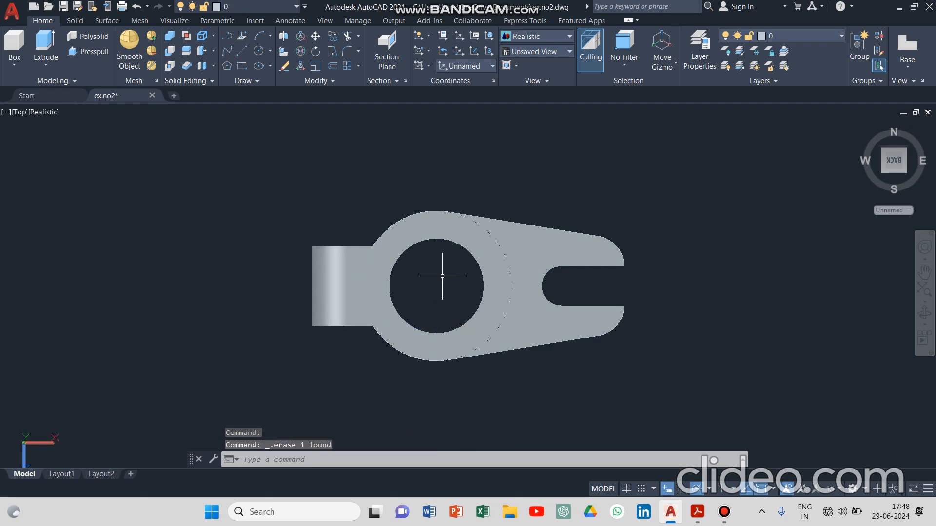
Step: Reset the coordinate system to World and look at the bracket from the top
click(489, 37)
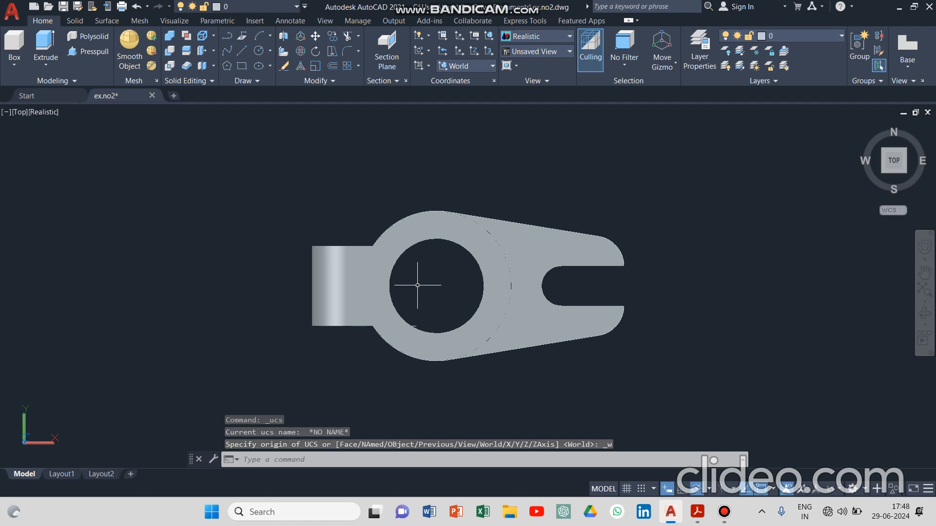
shift+middle_drag(416, 281, 407, 215)
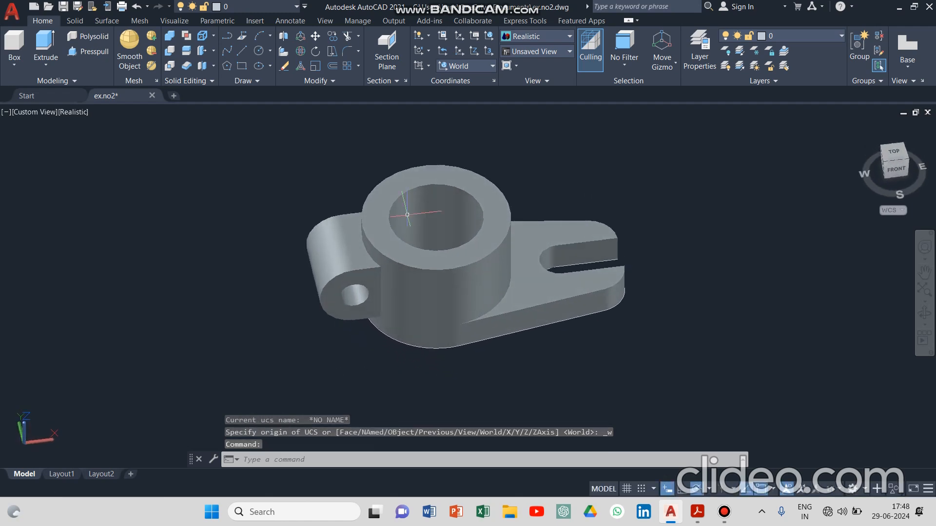
click(895, 156)
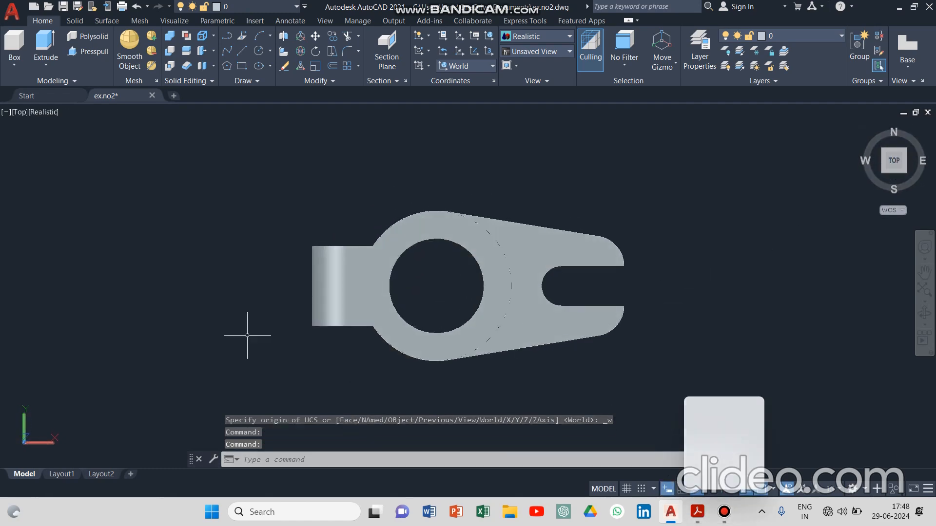
Step: Draw a 100 by 6 rectangle in the empty area beyond the lug, with its long side along X
click(243, 67)
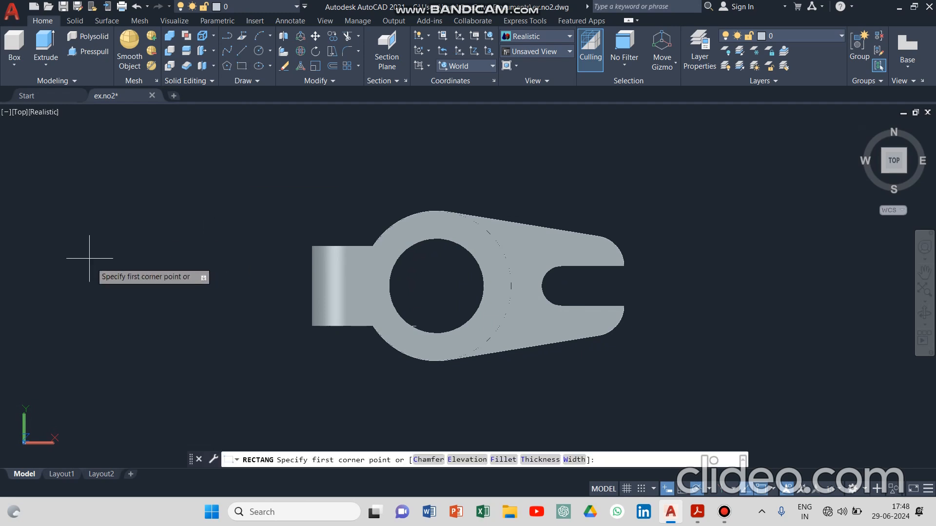
click(70, 210)
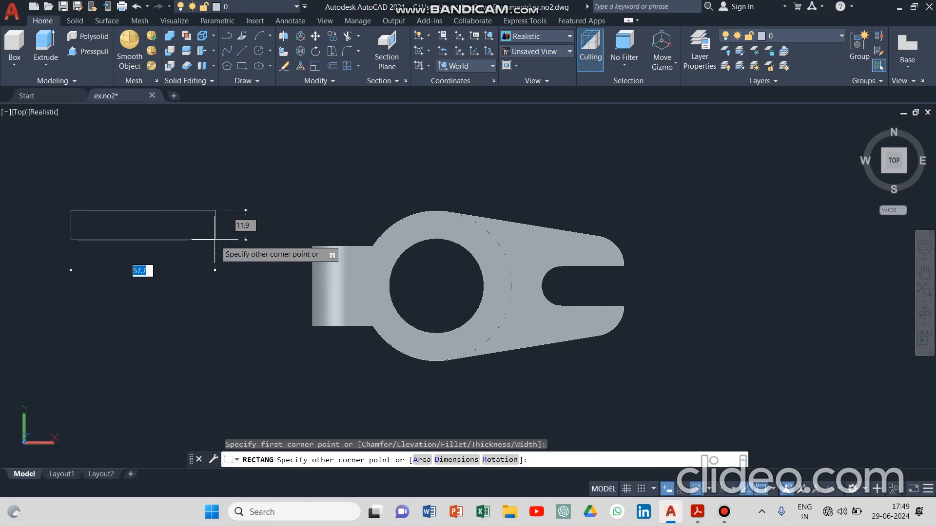
text(100)
key(Tab)
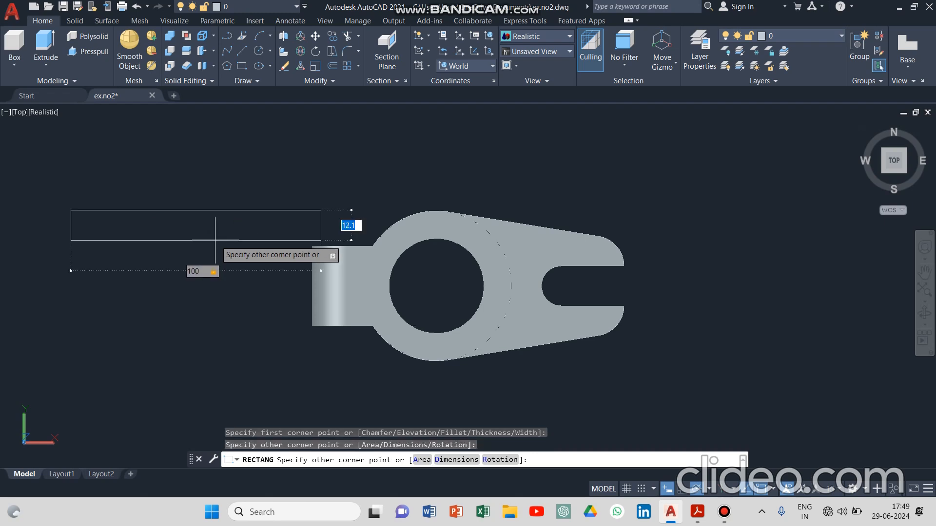
text(6)
key(Return)
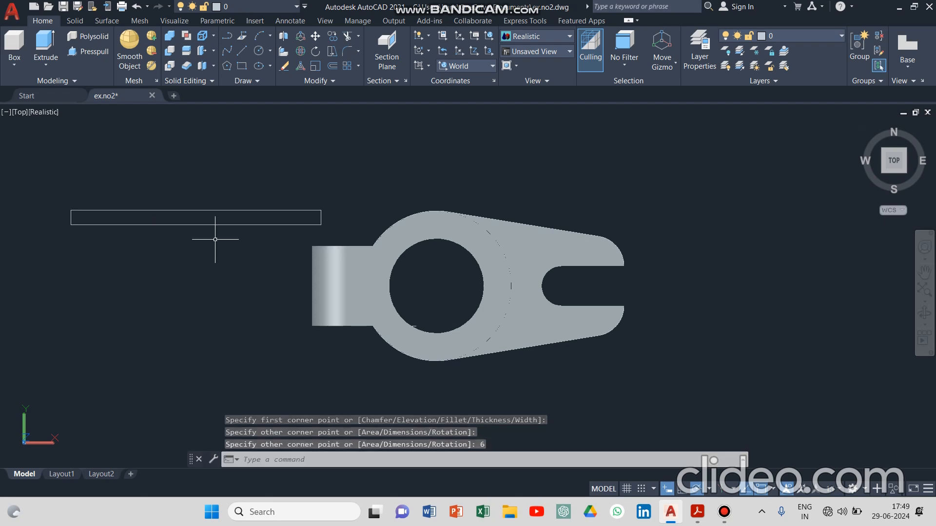
Step: Move the rectangle from the midpoint of its short edge nearest the bracket to the centre of the ring's bore
click(321, 217)
right_click(330, 170)
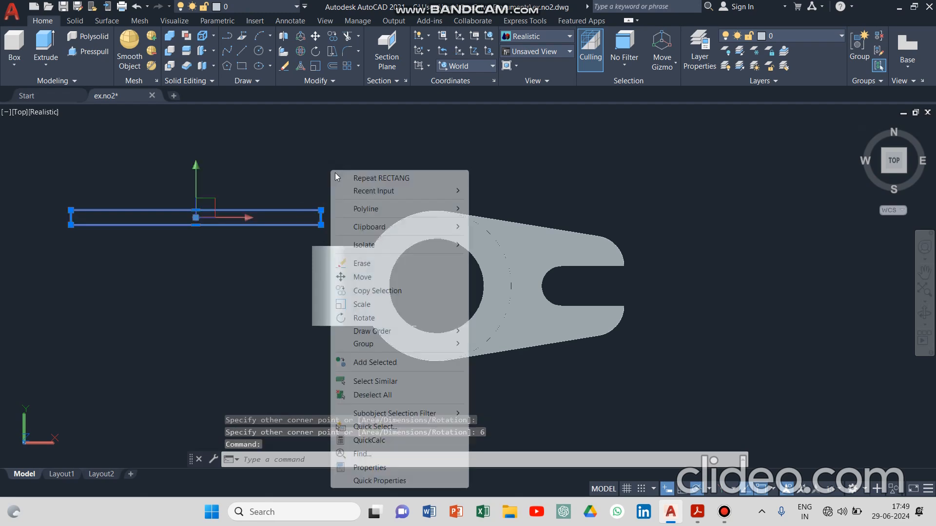
click(360, 277)
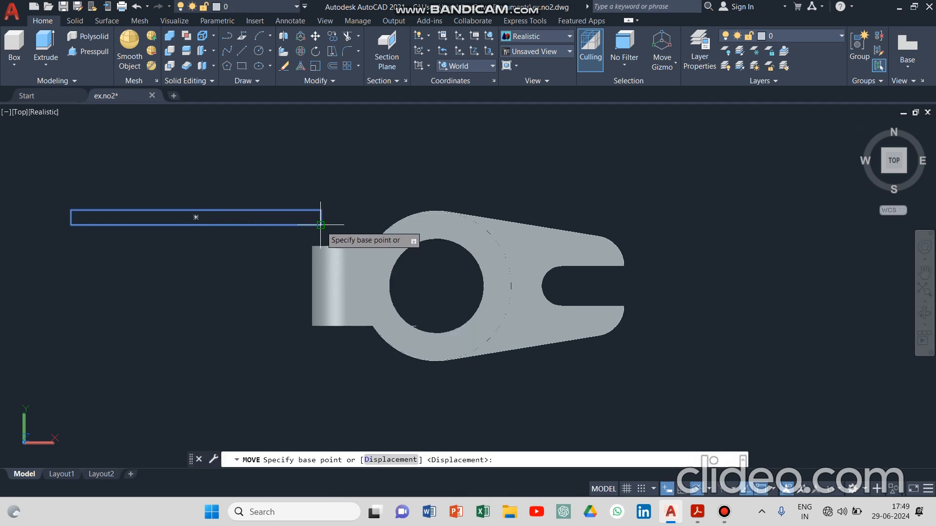
click(320, 217)
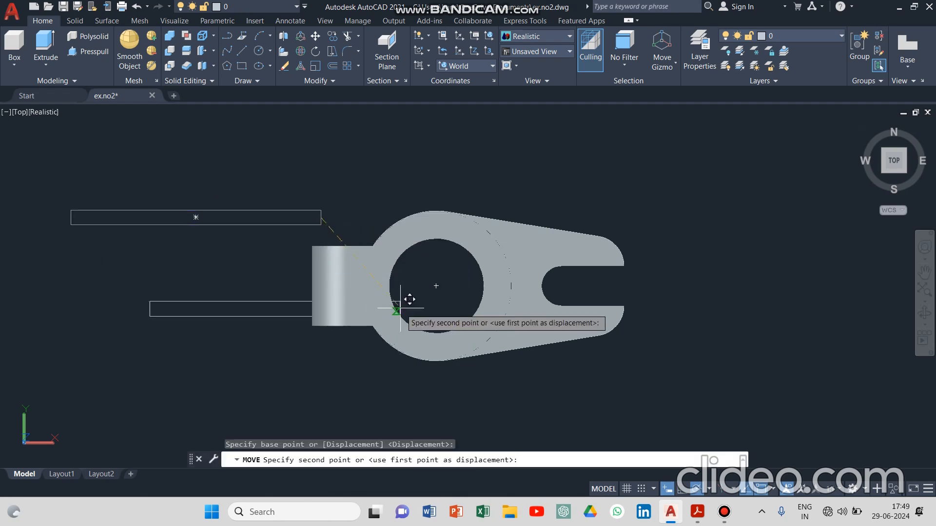
click(436, 286)
key(Escape)
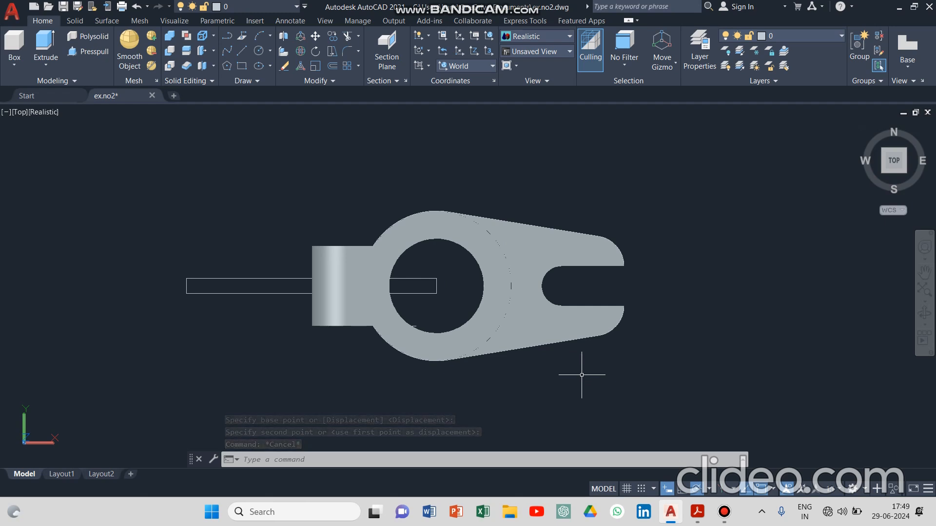
Step: Delete the remaining line stub at the lower edge of the bore on the lug side
scroll(575, 381, down, 1)
scroll(429, 387, up, 5)
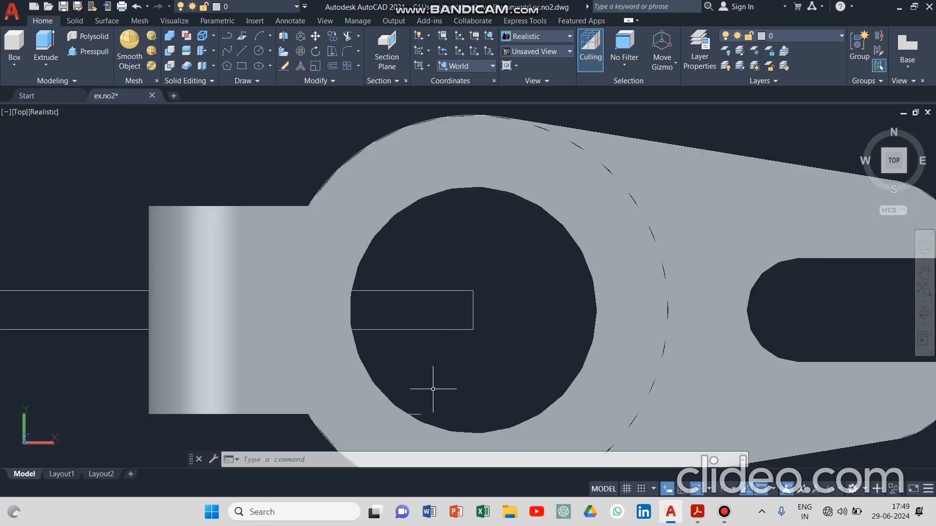
click(418, 410)
key(Delete)
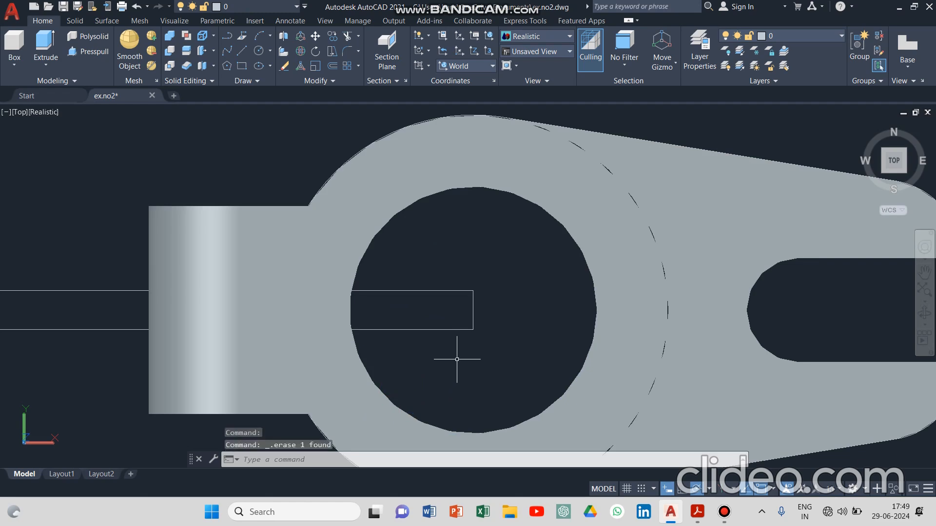
scroll(456, 359, down, 4)
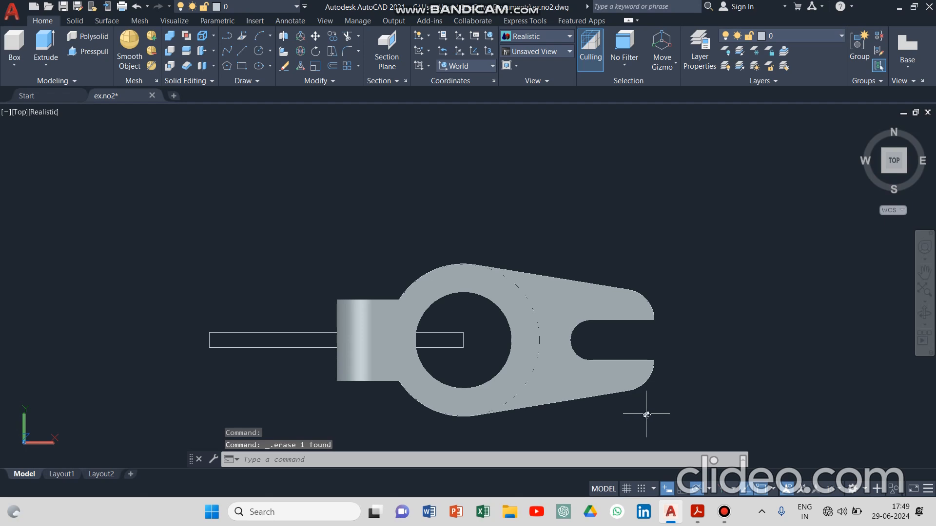
Step: Extrude the rectangle upward past the top of the ring and inspect how it crosses the lug
mouse_move(646, 414)
shift+middle_down()
mouse_move(638, 336)
mouse_move(651, 293)
shift+middle_up()
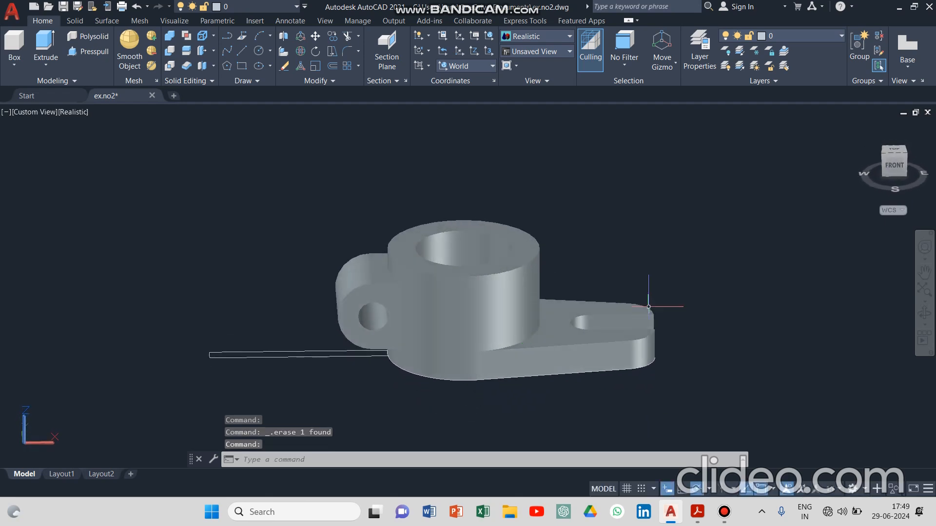
click(231, 359)
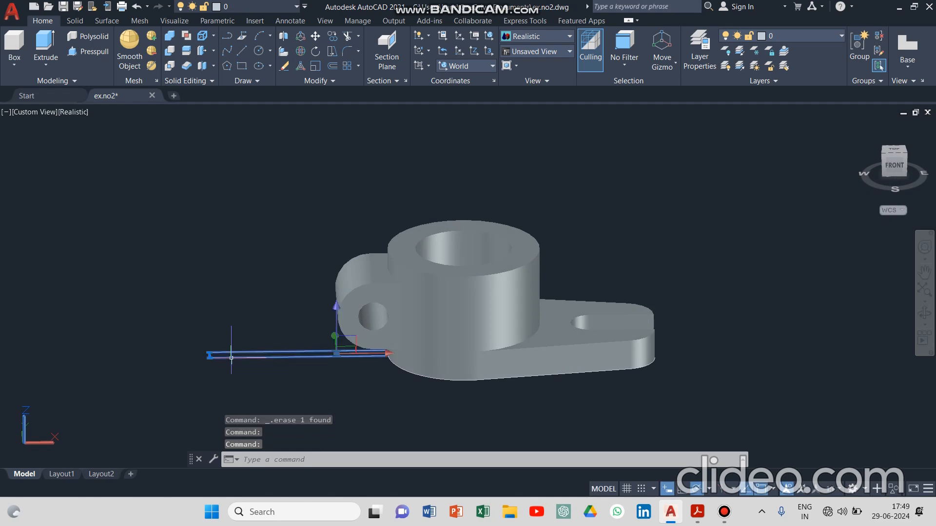
click(45, 46)
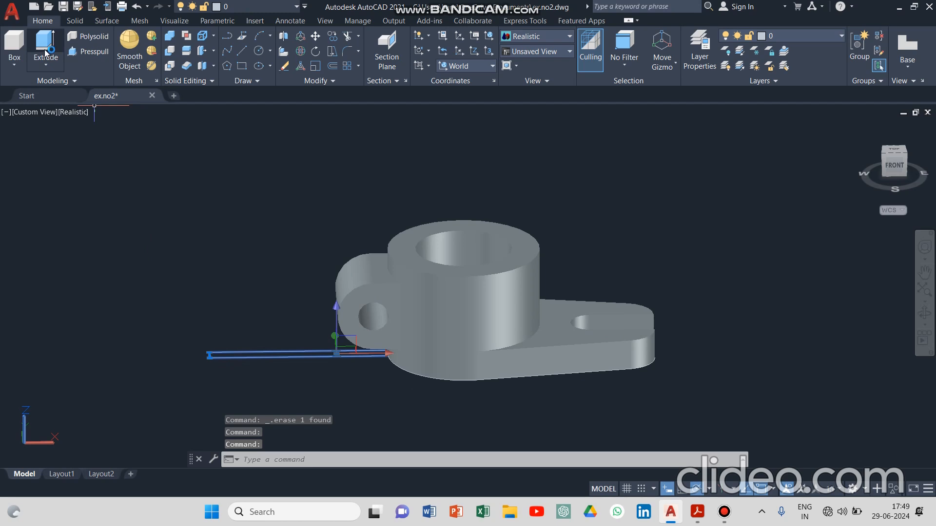
click(189, 210)
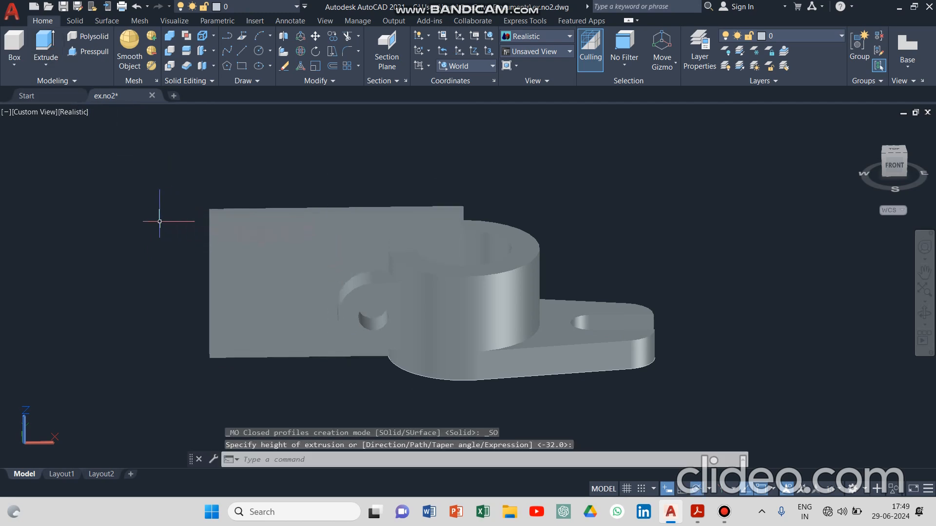
key(Escape)
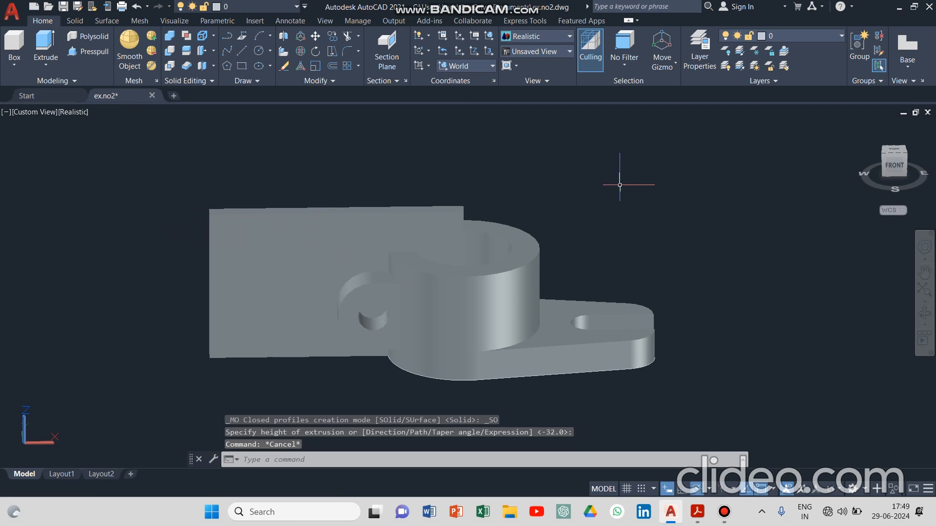
shift+middle_drag(620, 184, 626, 215)
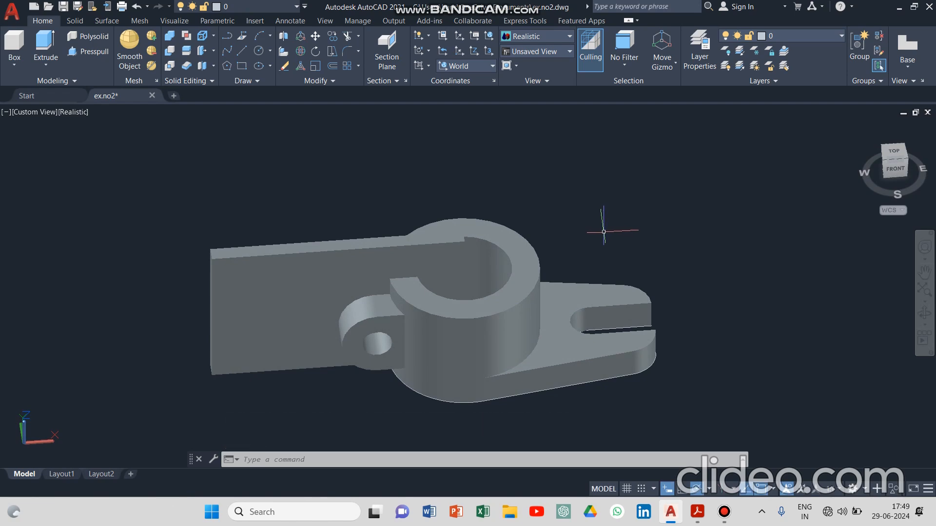
Step: Undo the rectangle's extrusion
key(ctrl+z)
key(ctrl+z)
key(ctrl+z)
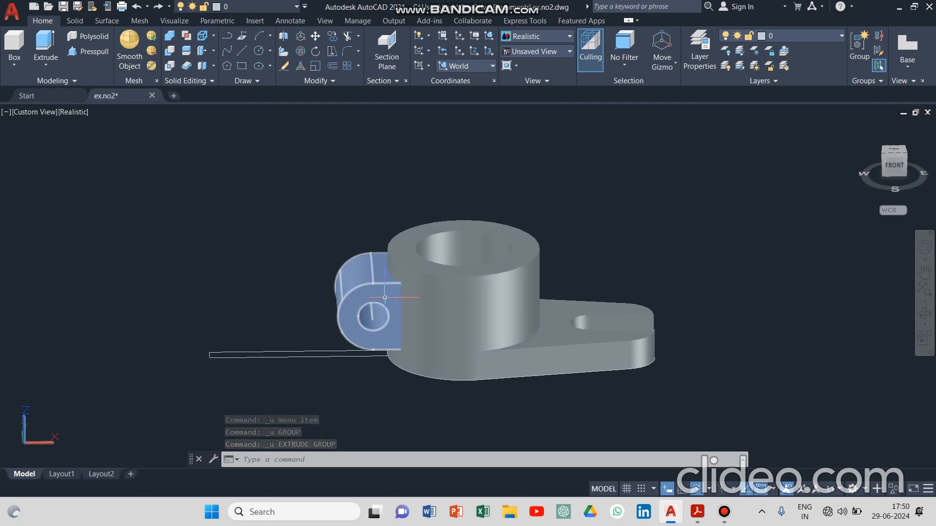
Step: Union the ring, the fork arm and the lug into one solid
click(167, 37)
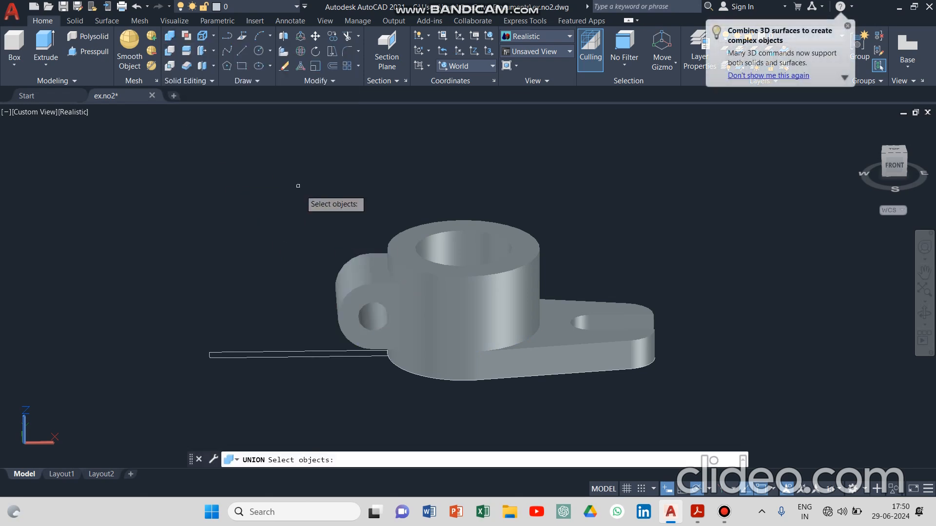
click(287, 164)
click(732, 417)
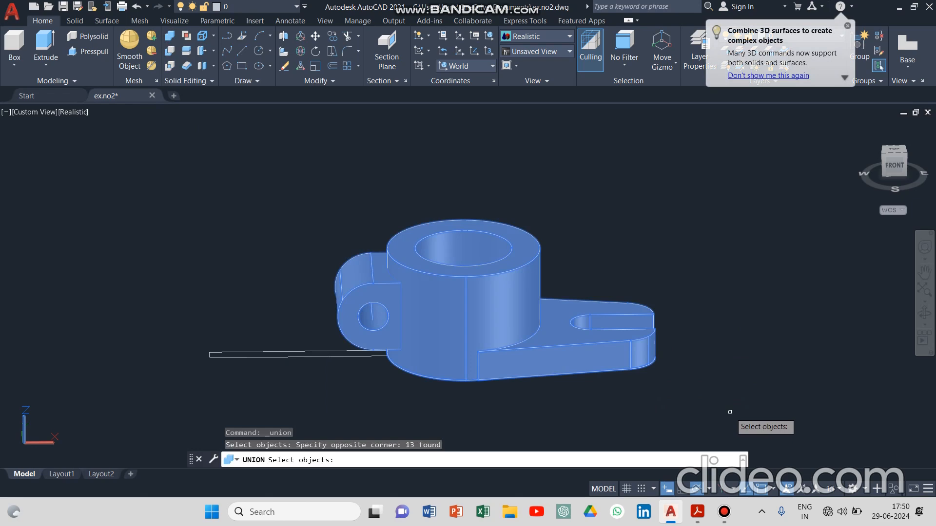
key(Return)
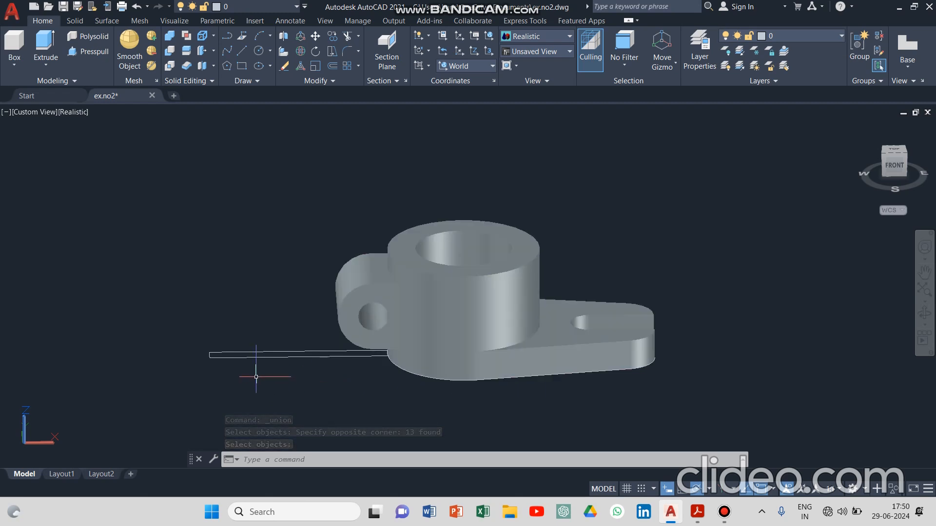
Step: Extrude the rectangle through the lug and ring wall as a solid reaching above the ring's top face
click(46, 43)
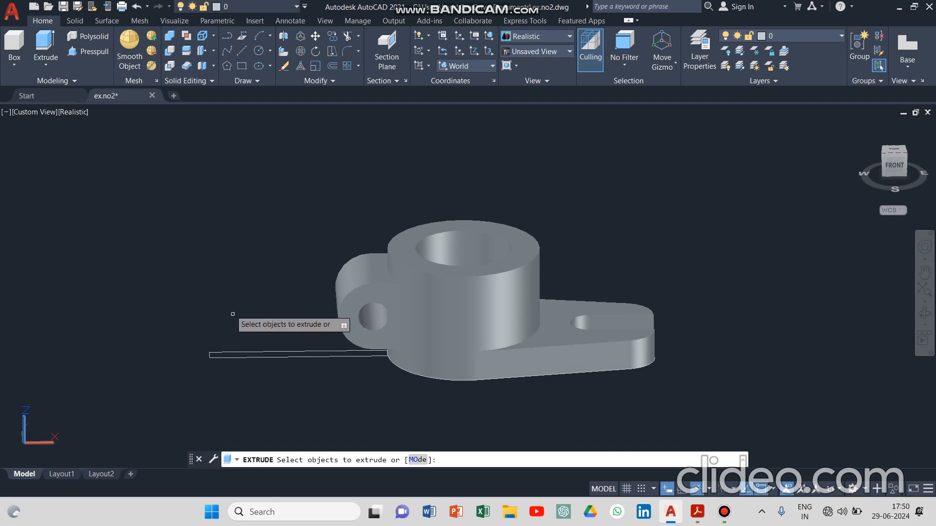
click(253, 351)
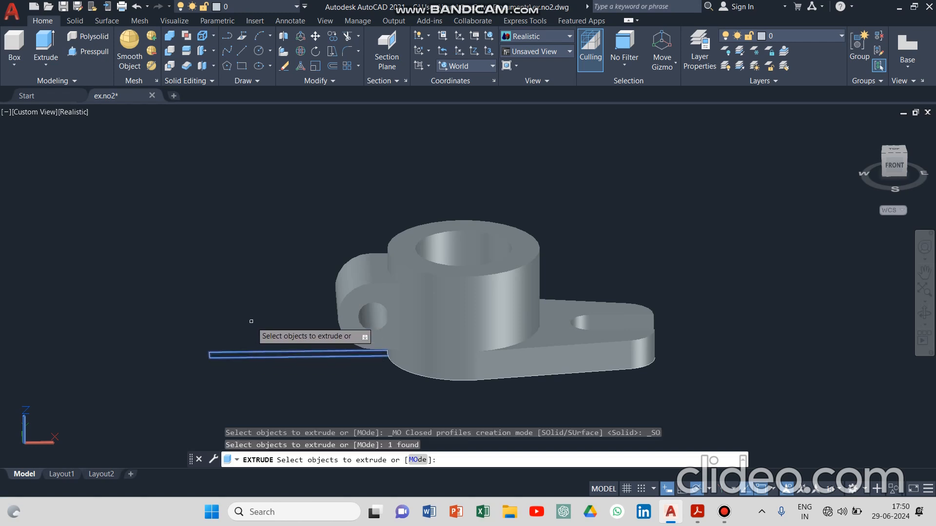
key(Return)
key(Escape)
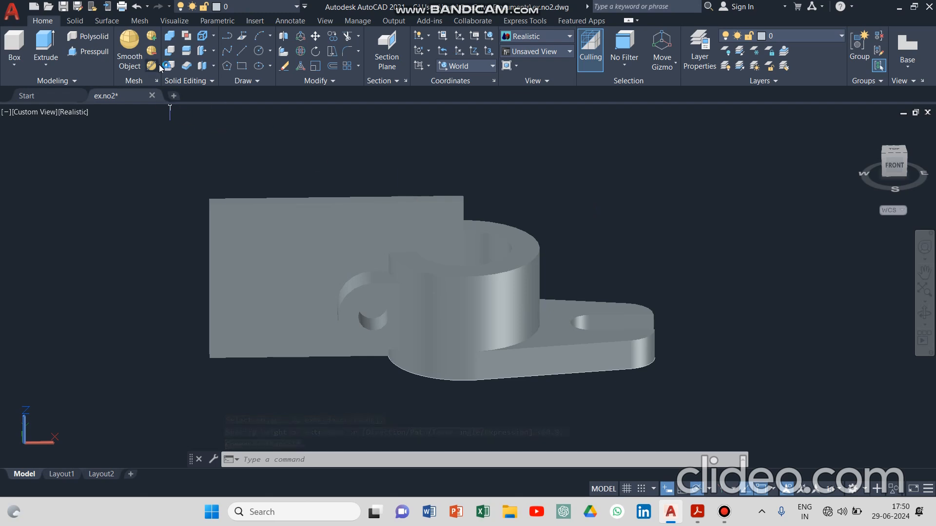
Step: Subtract the extruded slot block from the united bracket solid to cut the clamping slot through the lug and ring wall
click(169, 51)
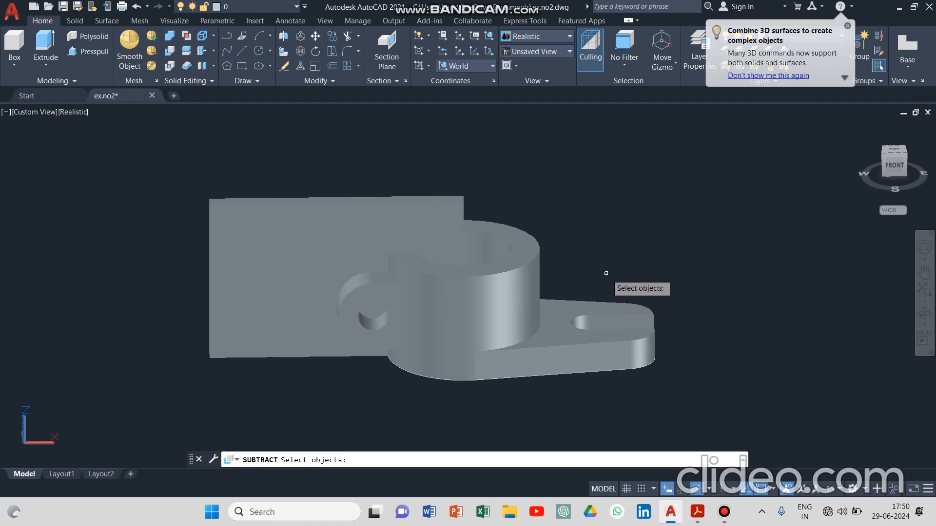
shift+middle_drag(605, 224, 600, 261)
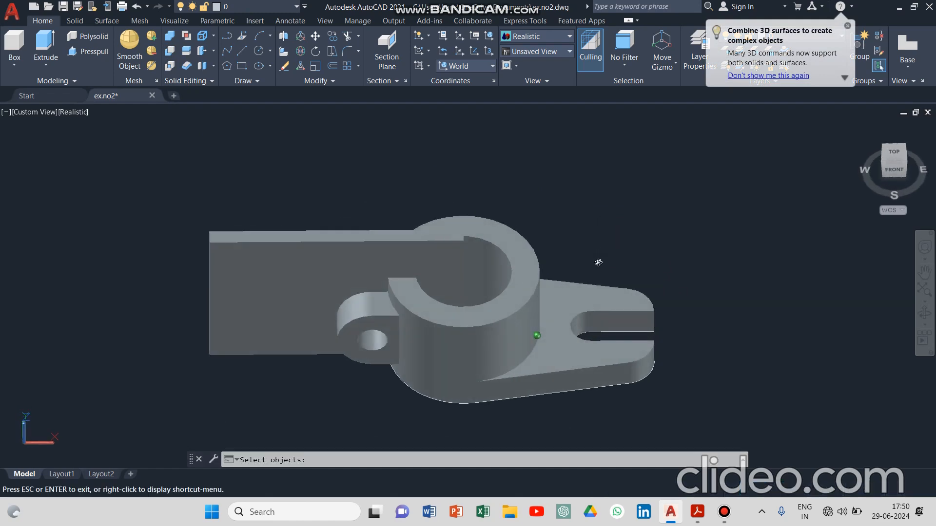
click(594, 294)
click(593, 294)
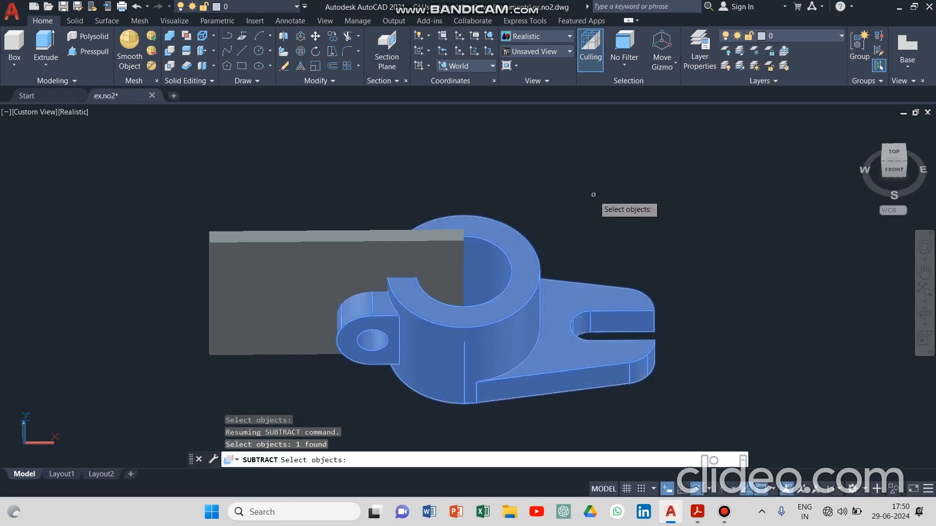
key(Return)
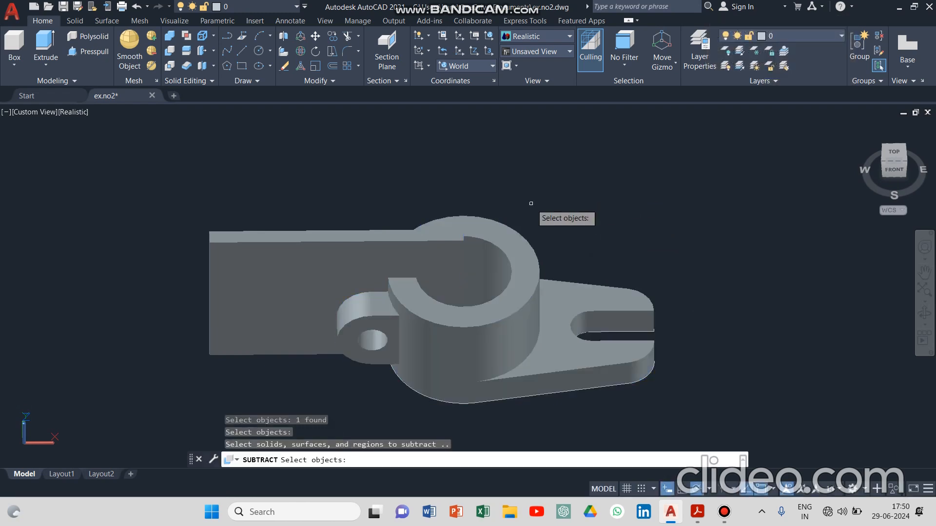
click(293, 262)
key(Return)
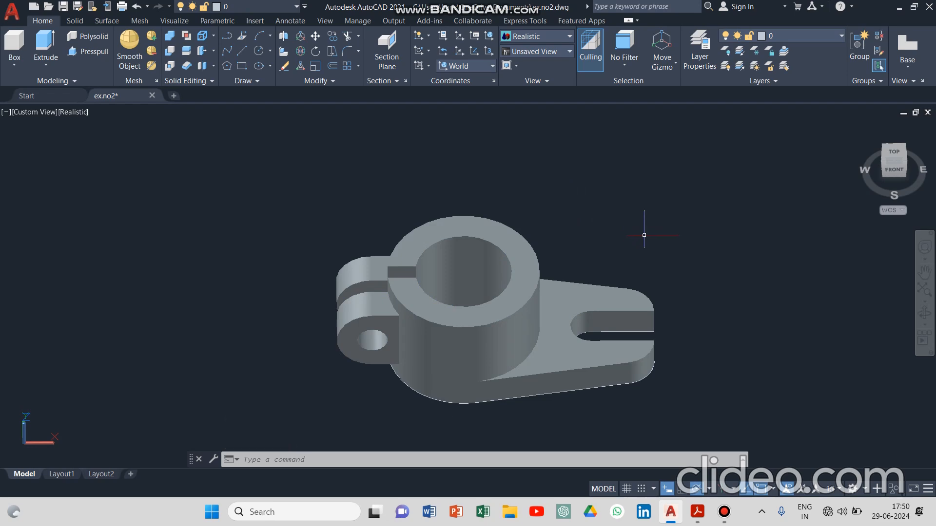
Step: Show the bracket in the home isometric view and try the 2D Wireframe visual style before setting it to Shaded
shift+middle_drag(626, 265, 613, 224)
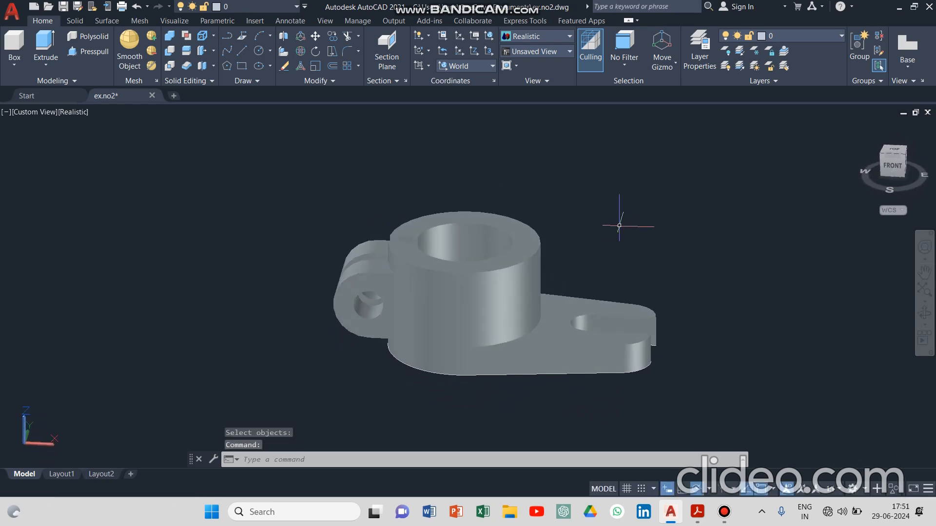
click(861, 126)
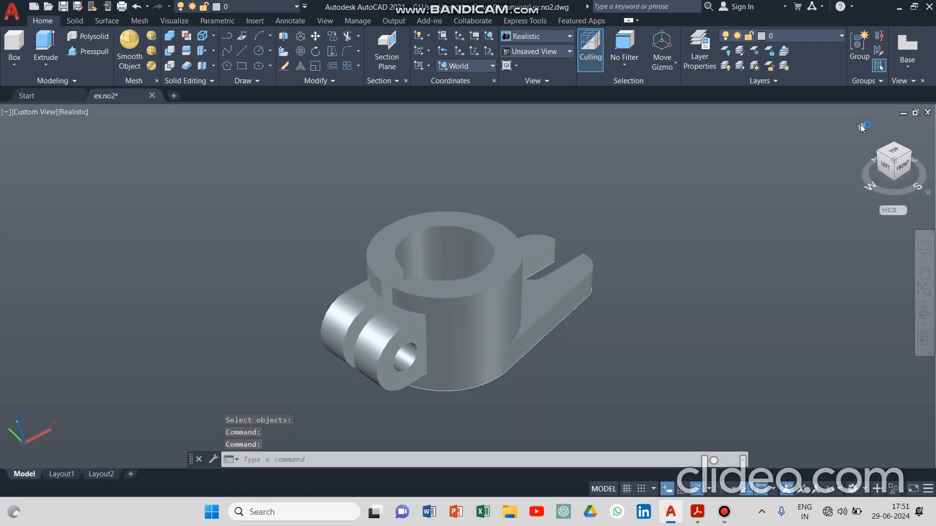
click(75, 115)
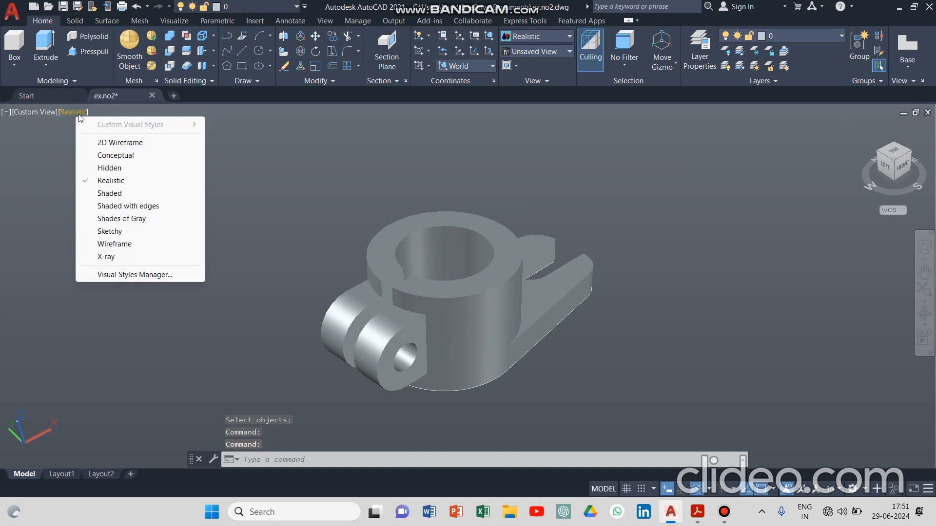
click(103, 143)
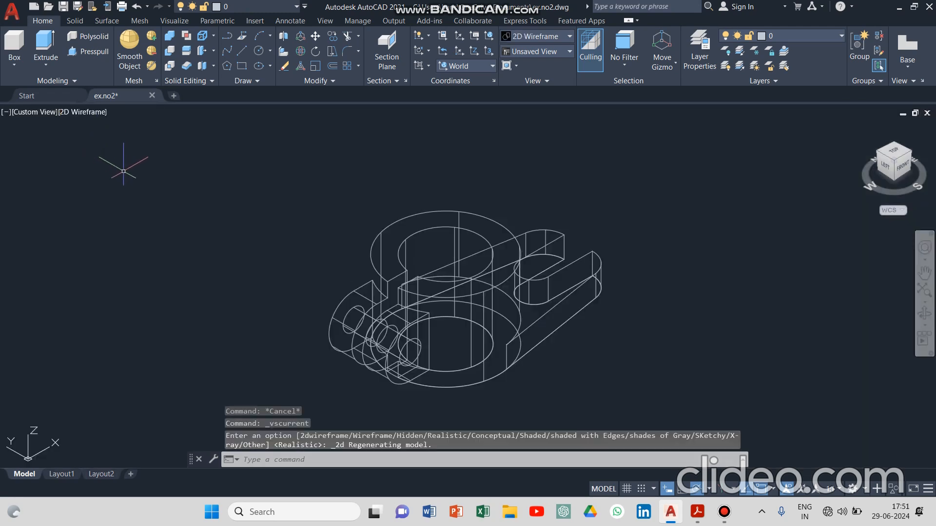
click(74, 112)
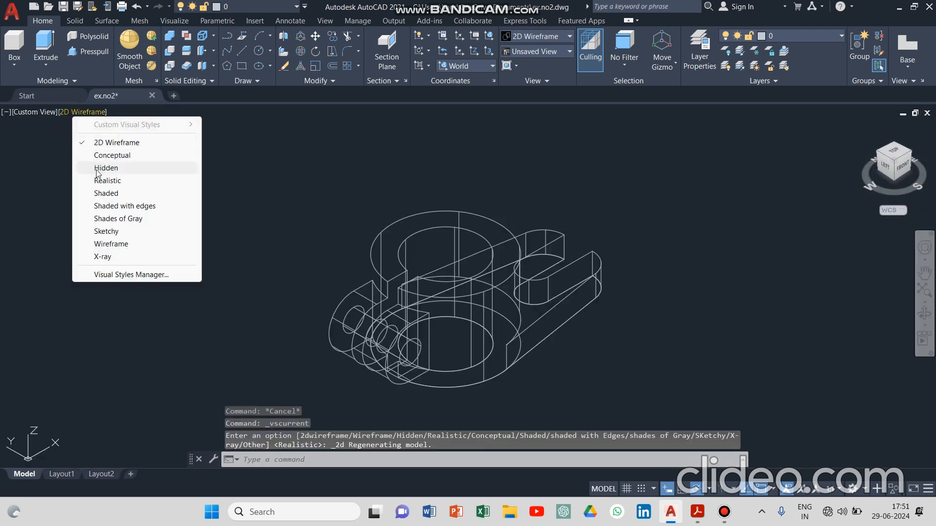
click(105, 193)
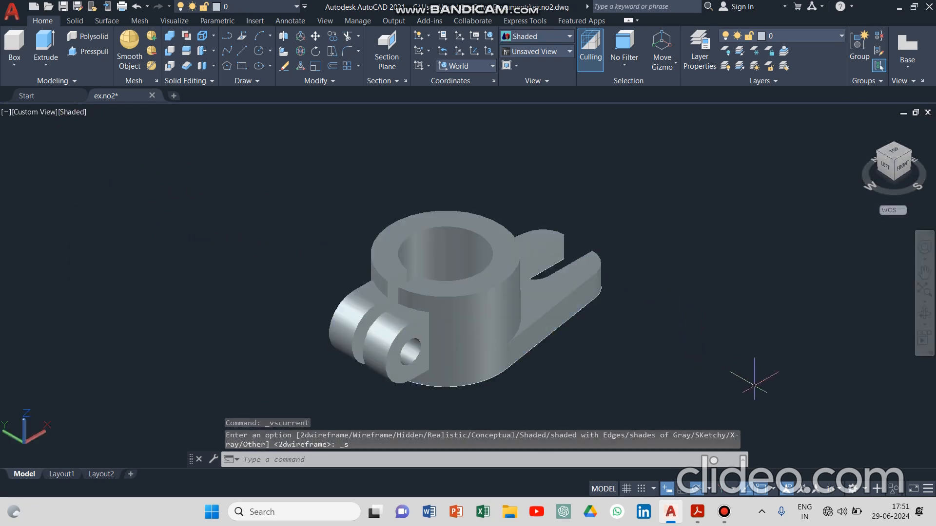
Step: Compare the bracket with the pictorial view in the exercise PDF in Acrobat, matching its orientation in AutoCAD, and examine where the fork arm meets the ring
click(697, 513)
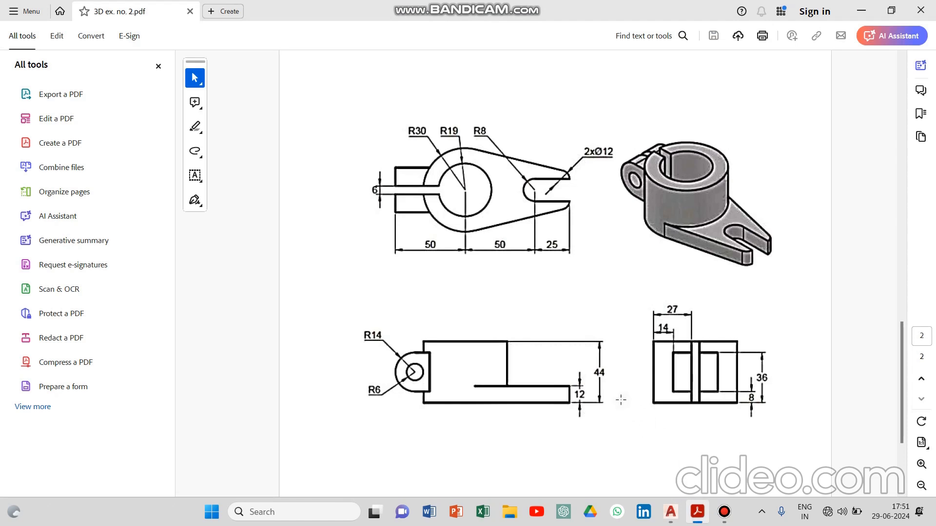
scroll(616, 389, up, 10)
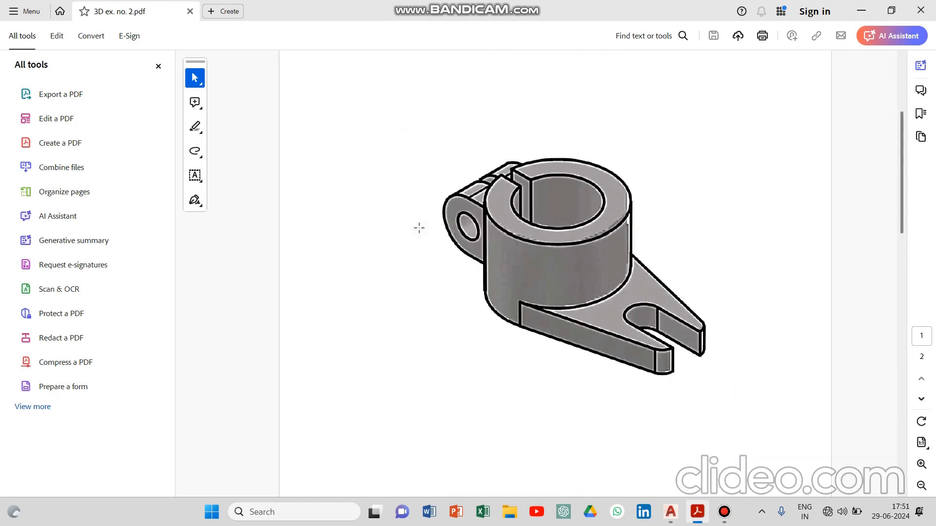
mouse_move(670, 511)
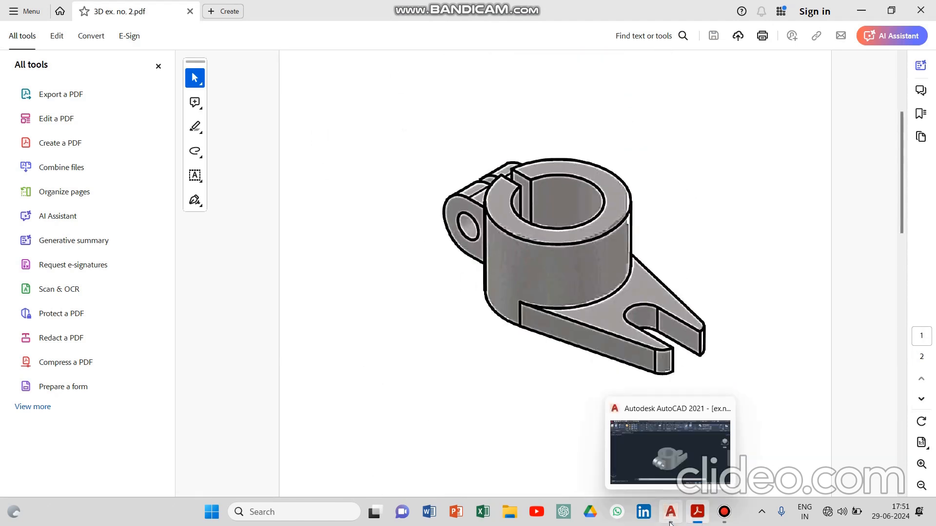
click(670, 446)
shift+drag(663, 395, 660, 395)
shift+middle_drag(660, 395, 517, 393)
click(696, 517)
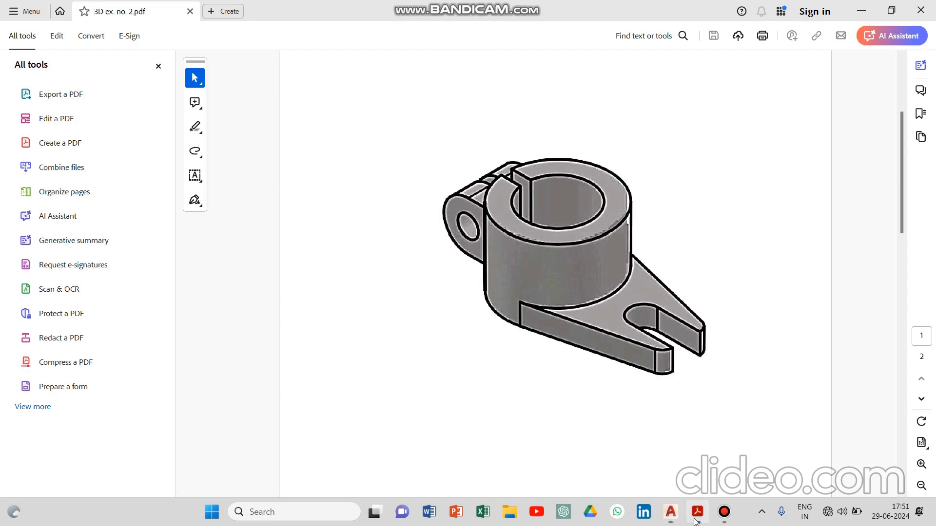
click(696, 521)
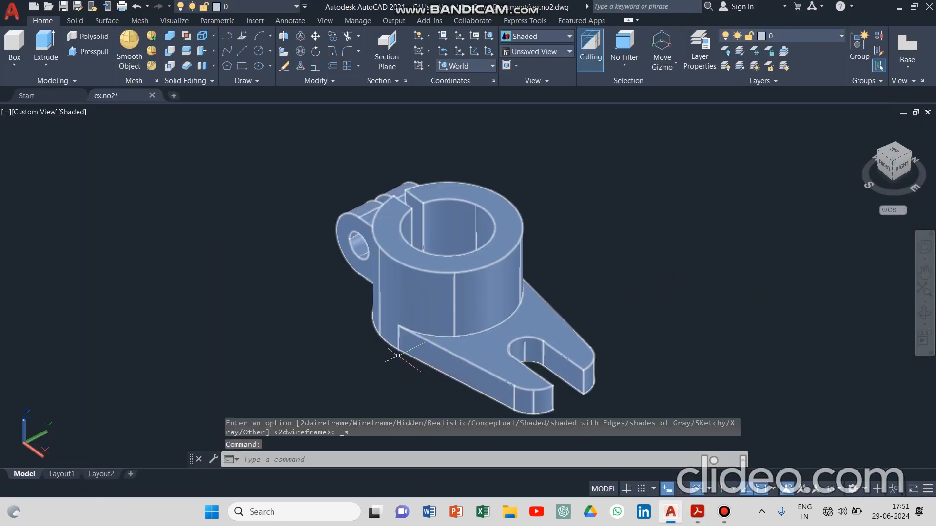
scroll(363, 339, up, 5)
scroll(399, 244, up, 4)
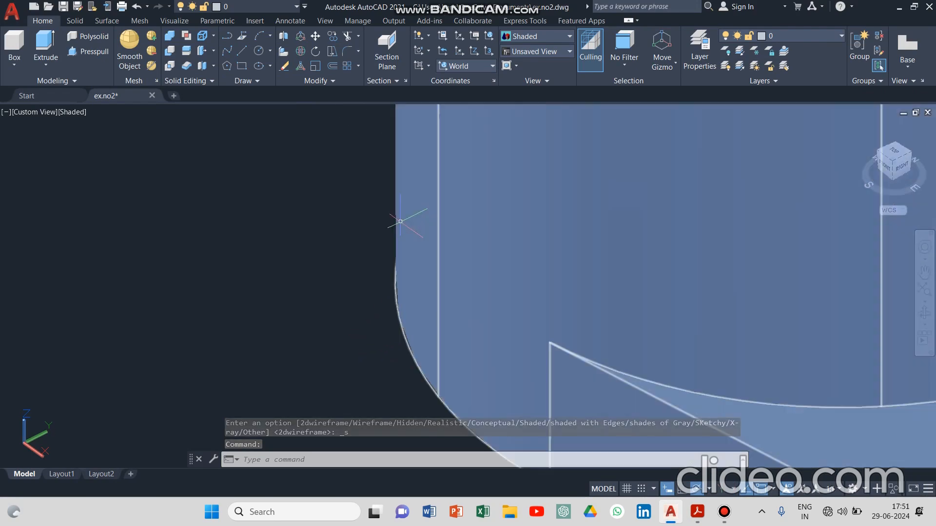
scroll(399, 221, down, 8)
scroll(392, 319, down, 5)
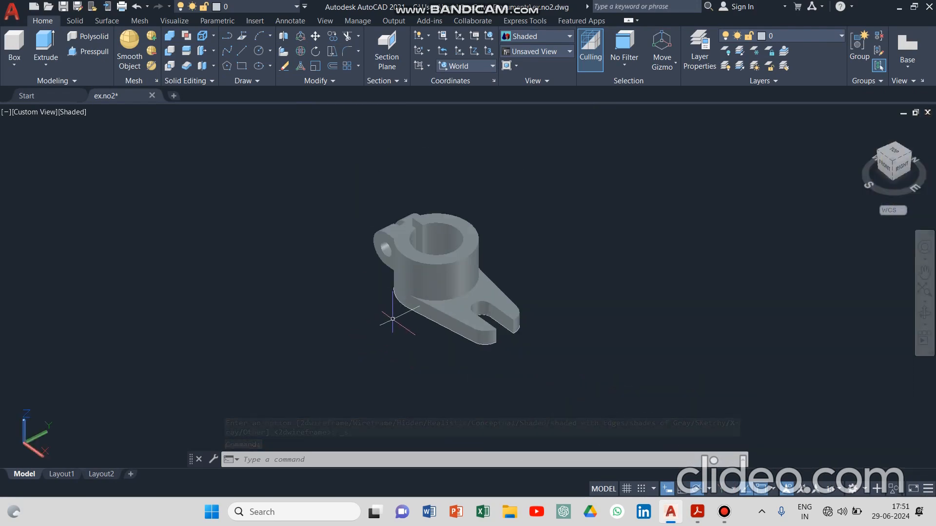